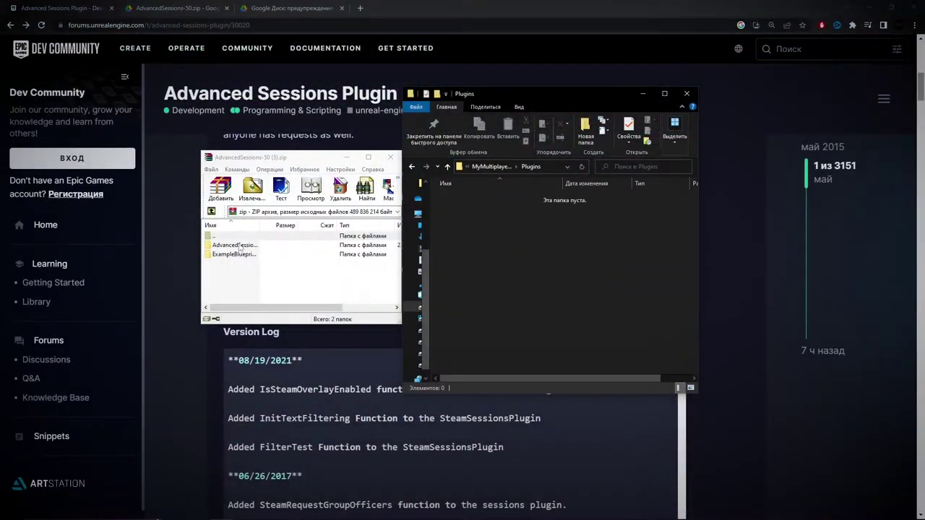
Extract AdvancedSessions into Plugins, then place Create Advanced Session and Find Sessions Advanced nodes.
drag(234, 244, 499, 270)
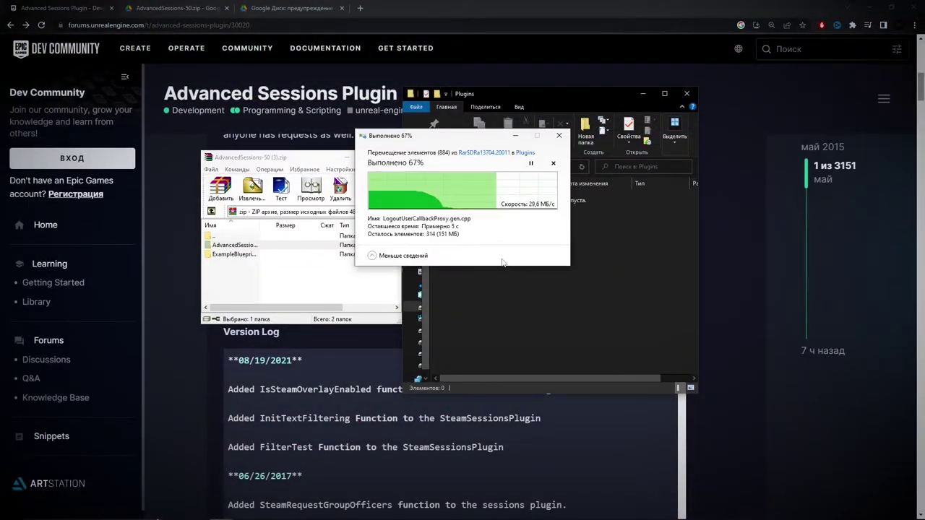
key(Return)
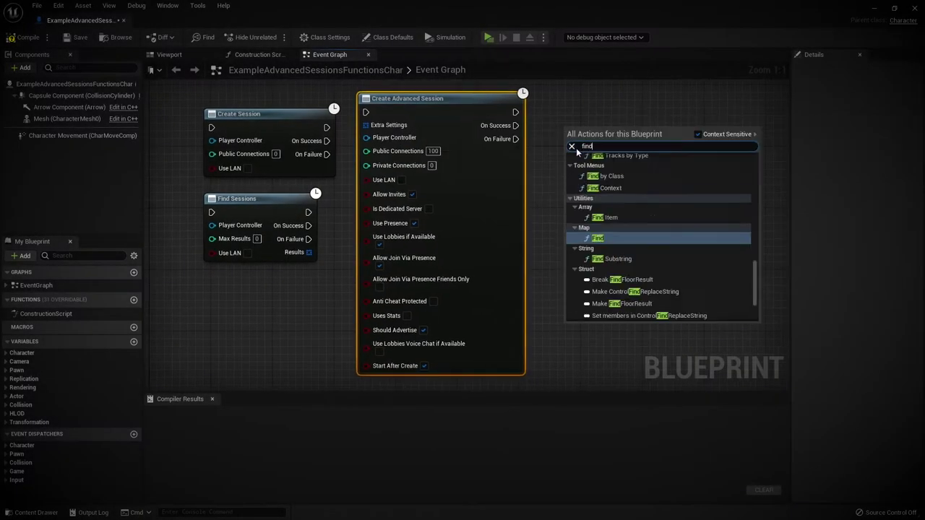
key(Return)
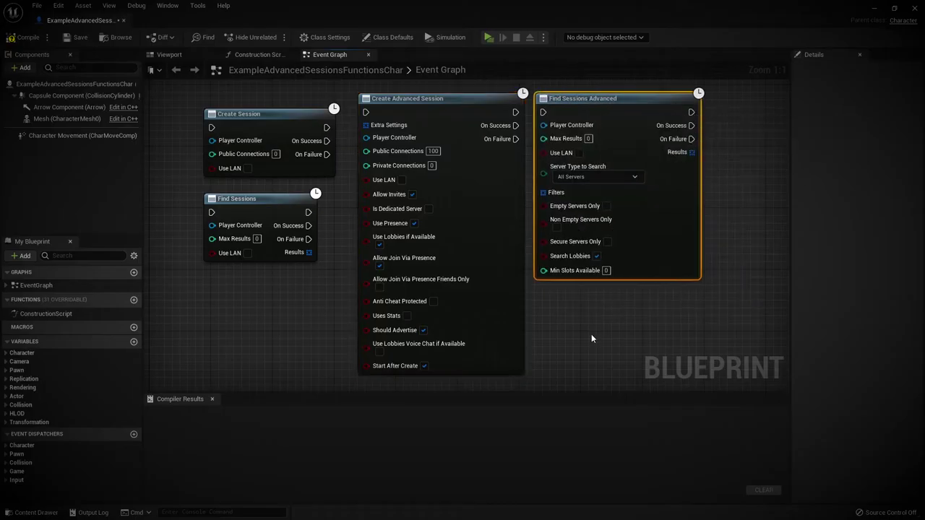
Copy the ServerMap session property node and paste it beside the search property.
click(584, 335)
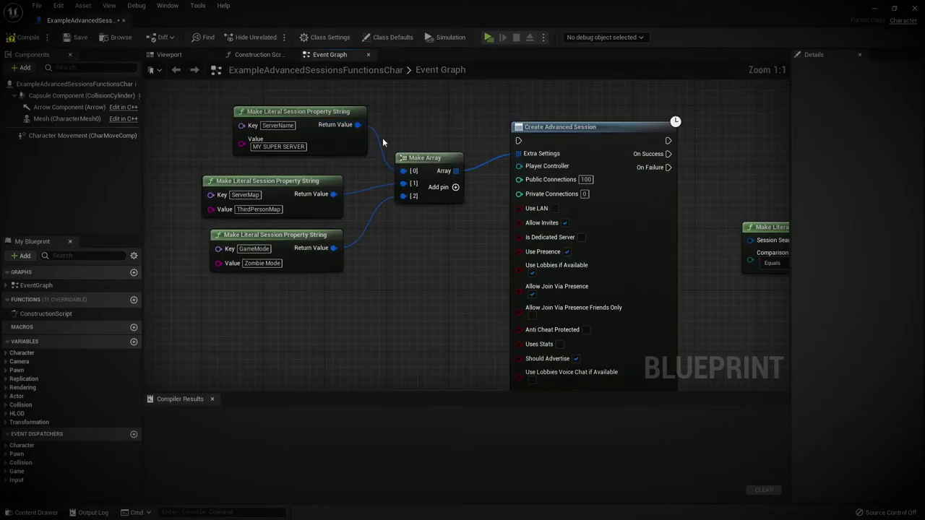
click(328, 188)
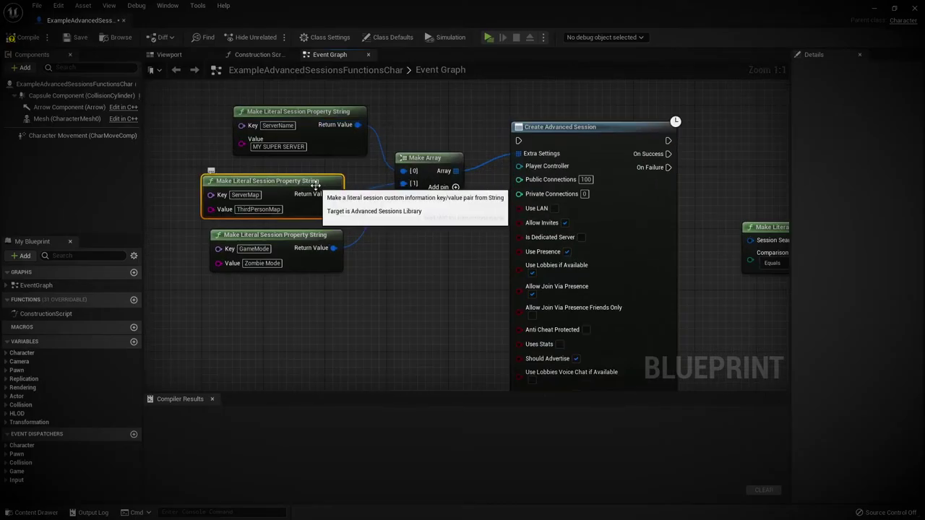
key(ctrl+c)
key(ctrl+v)
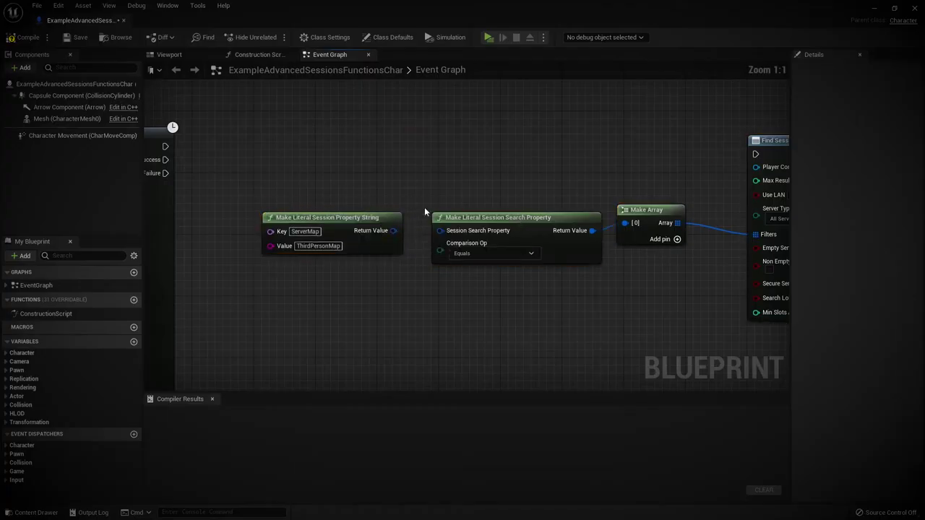
In the running game, filter the server list's Map dropdown to ThirdPersonMap.
scroll(402, 192, down, 6)
scroll(502, 342, down, 2)
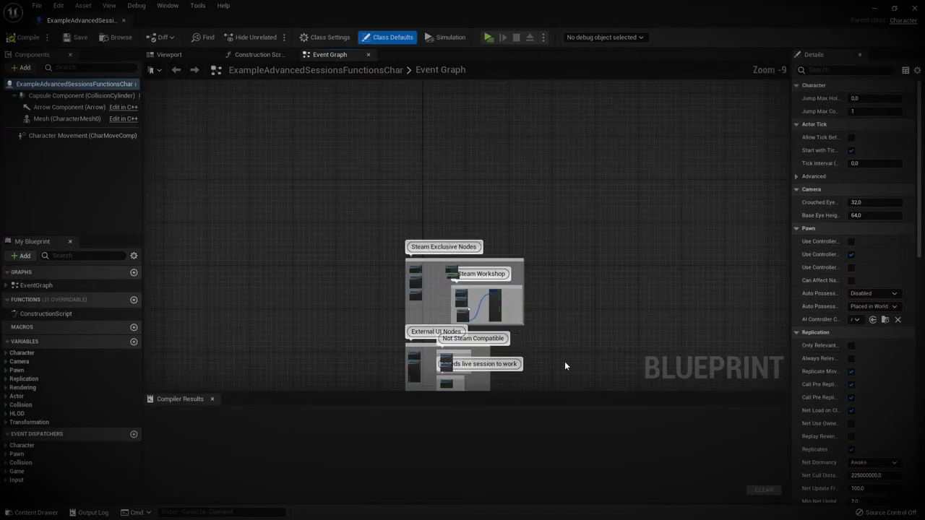
scroll(564, 361, up, 1)
right_drag(619, 351, 580, 230)
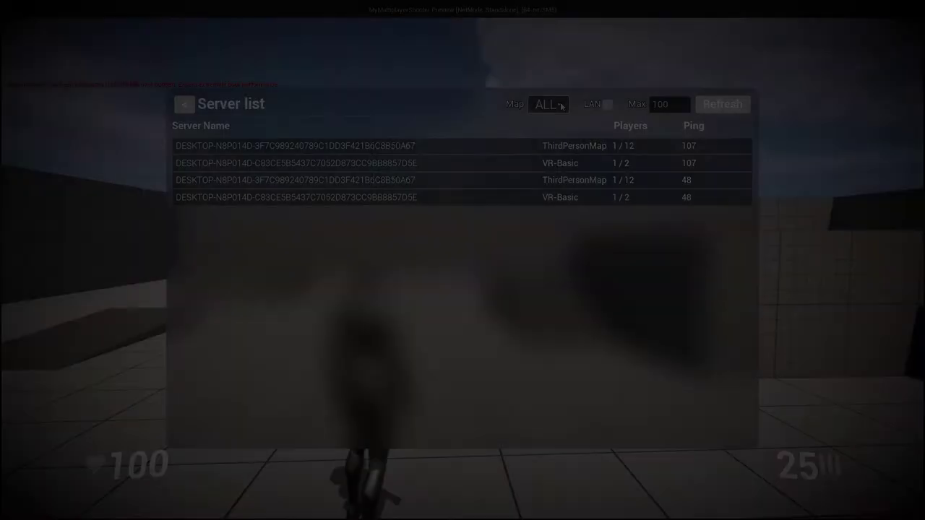
click(538, 103)
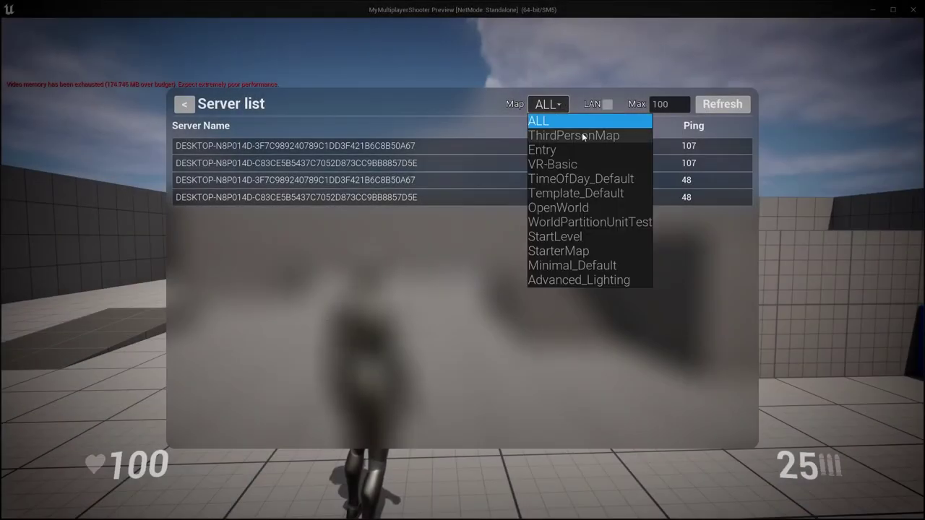
click(620, 130)
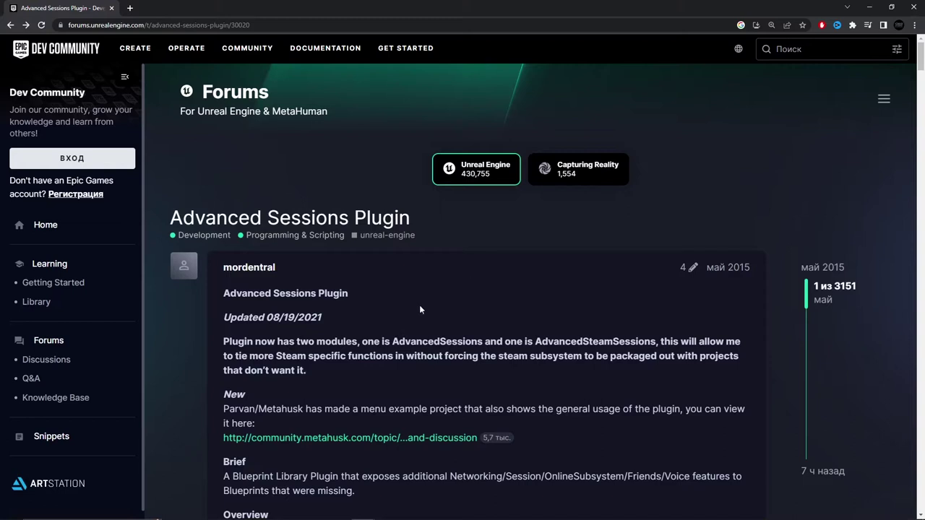
drag(404, 339, 658, 343)
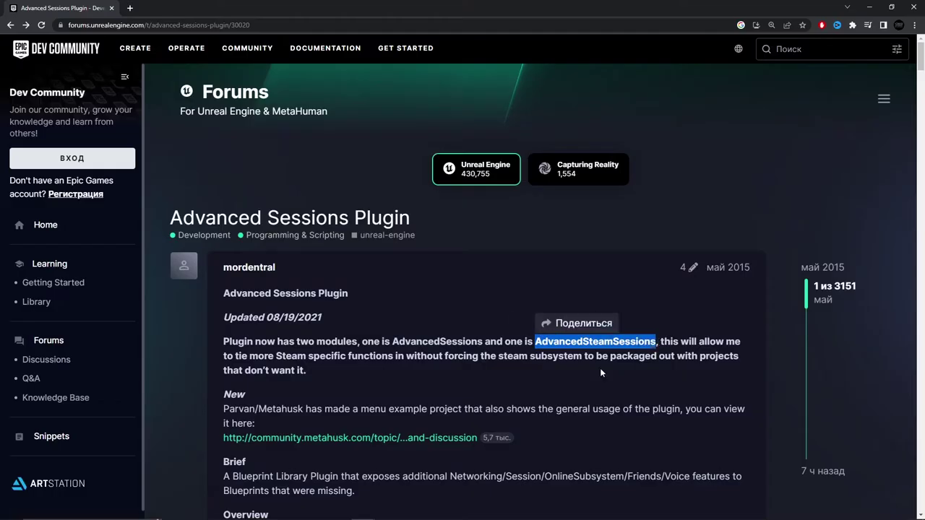
click(599, 367)
scroll(590, 358, down, 2)
scroll(590, 358, down, 1)
scroll(594, 346, down, 2)
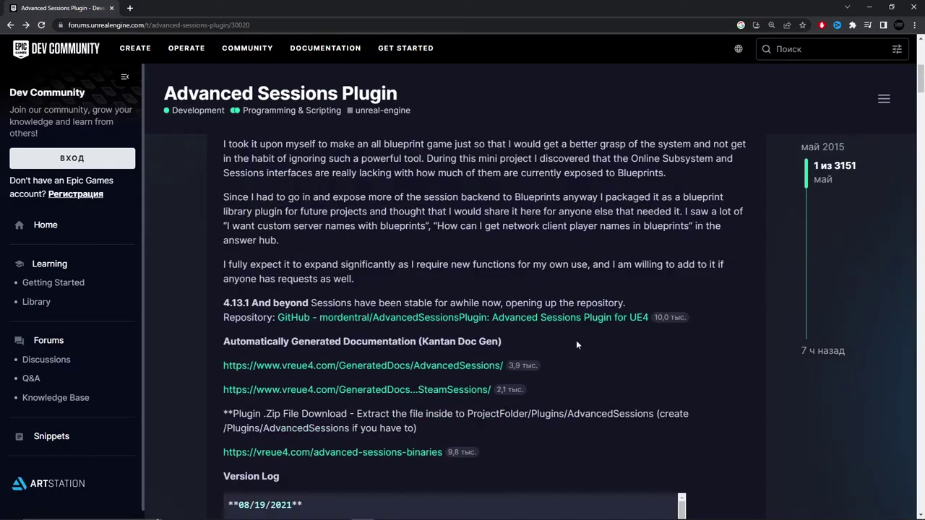
click(516, 324)
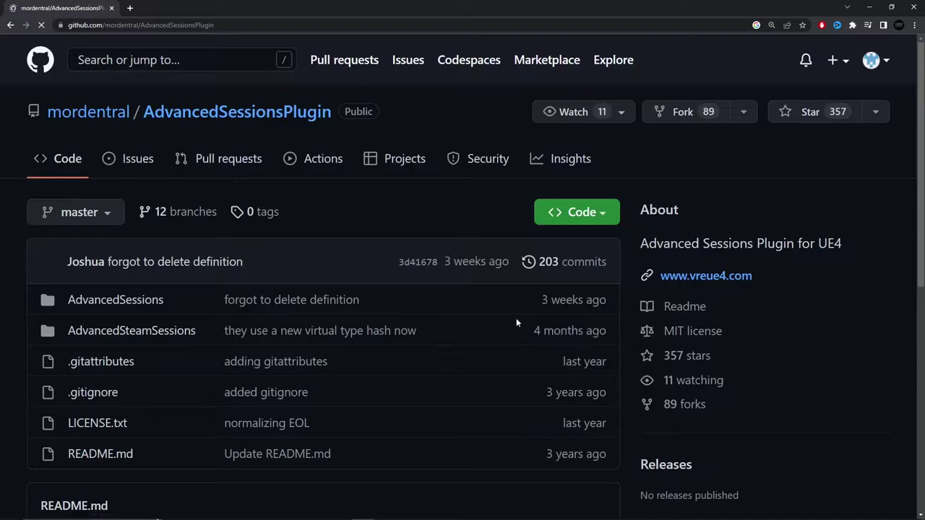
key(alt+Left)
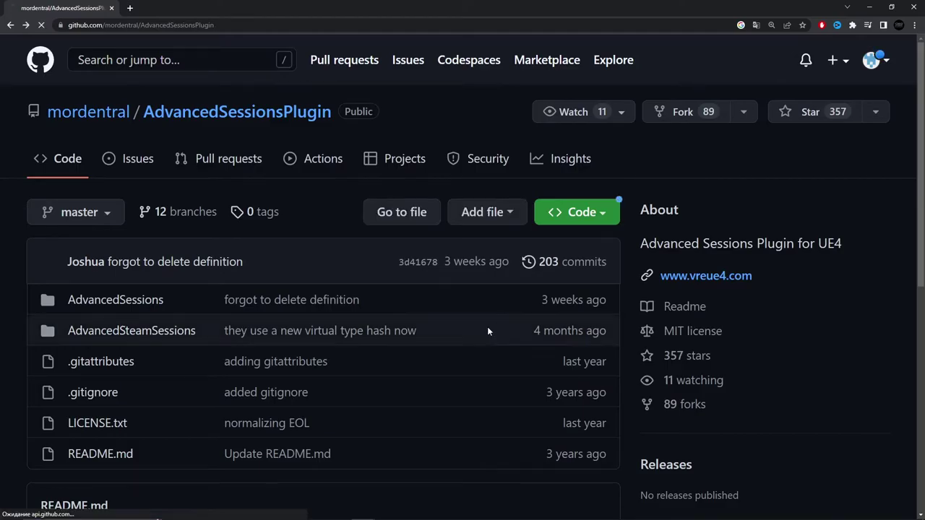
scroll(551, 297, down, 3)
scroll(550, 296, down, 1)
scroll(555, 298, down, 1)
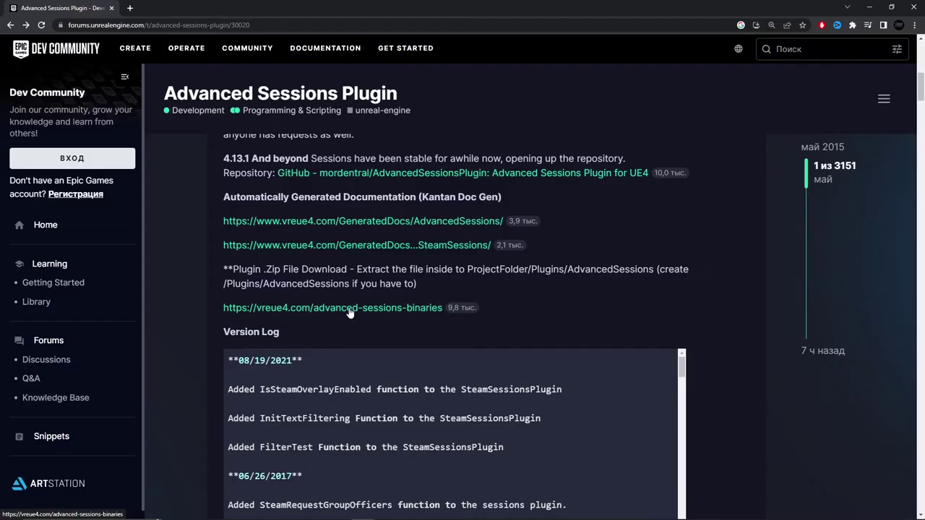
Download AdvancedSessions-50.zip from the 5-0-3 Release binaries, bypassing Drive's virus-scan warning.
click(350, 310)
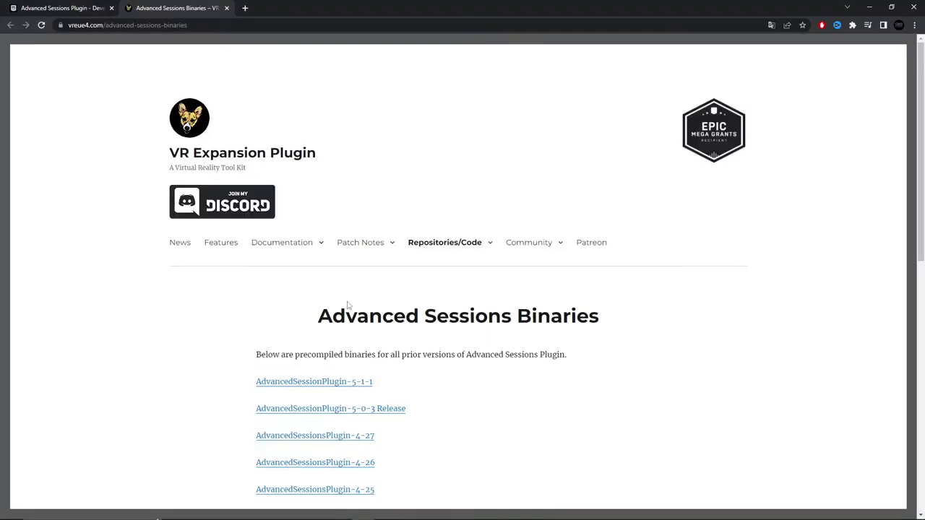
scroll(405, 289, down, 2)
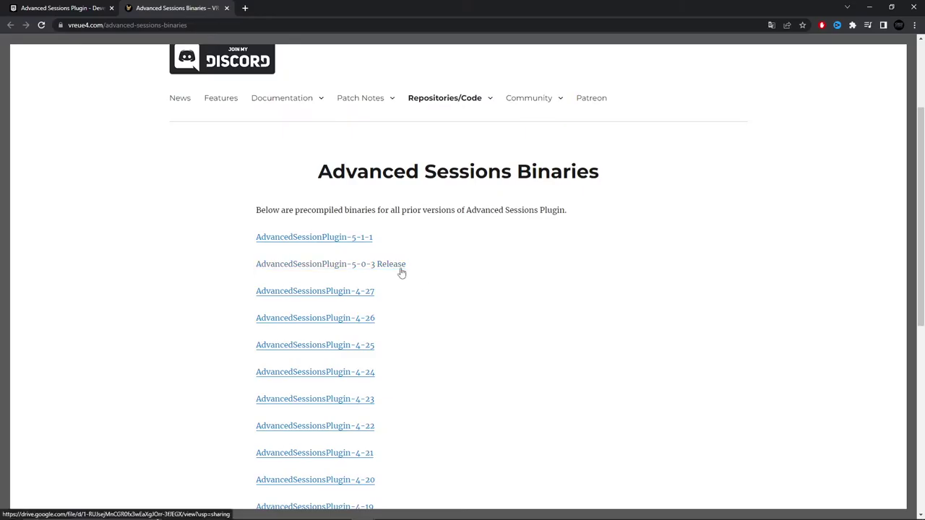
click(379, 266)
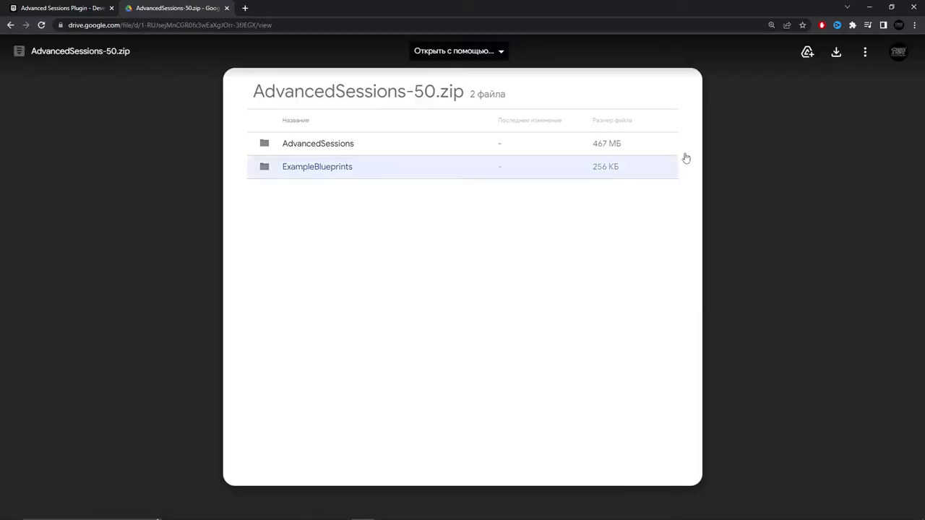
click(838, 55)
click(388, 137)
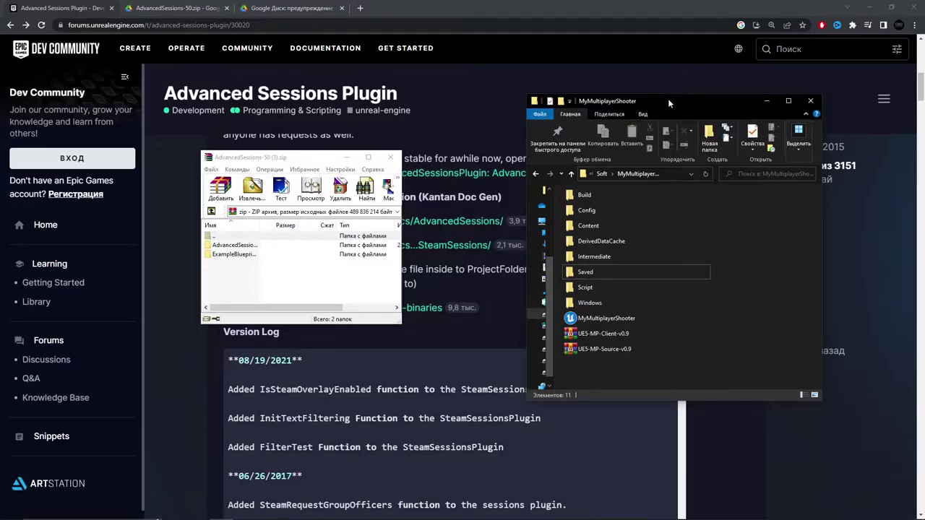
drag(668, 98, 546, 94)
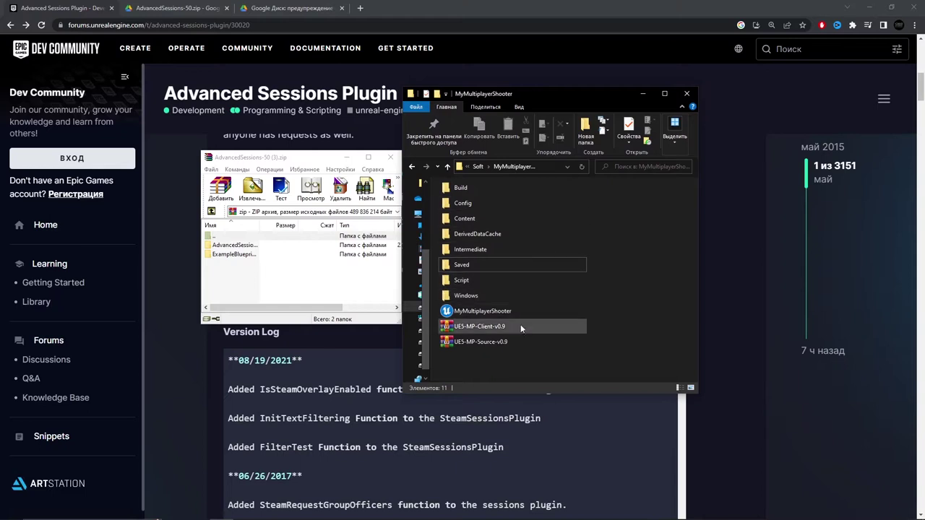
Create a new folder named Plugins in the MyMultiplayerShooter project folder.
drag(493, 356, 479, 330)
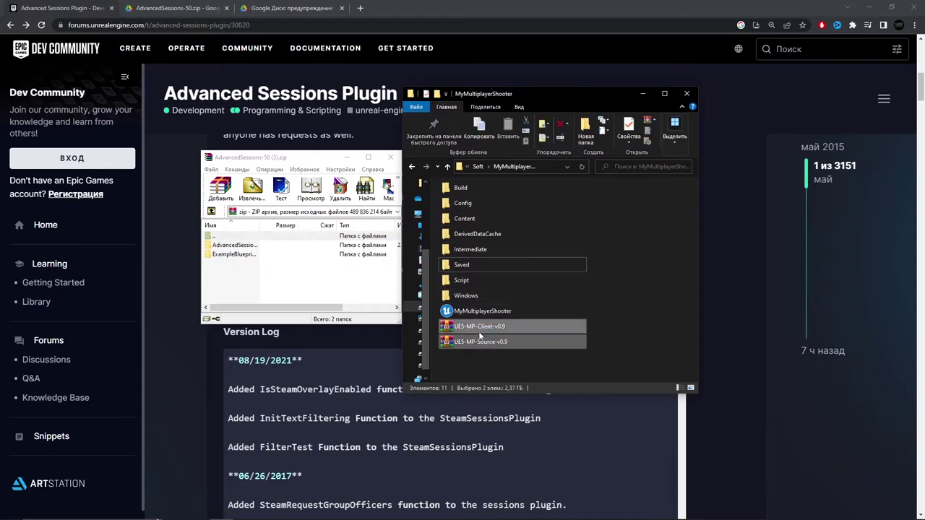
click(480, 358)
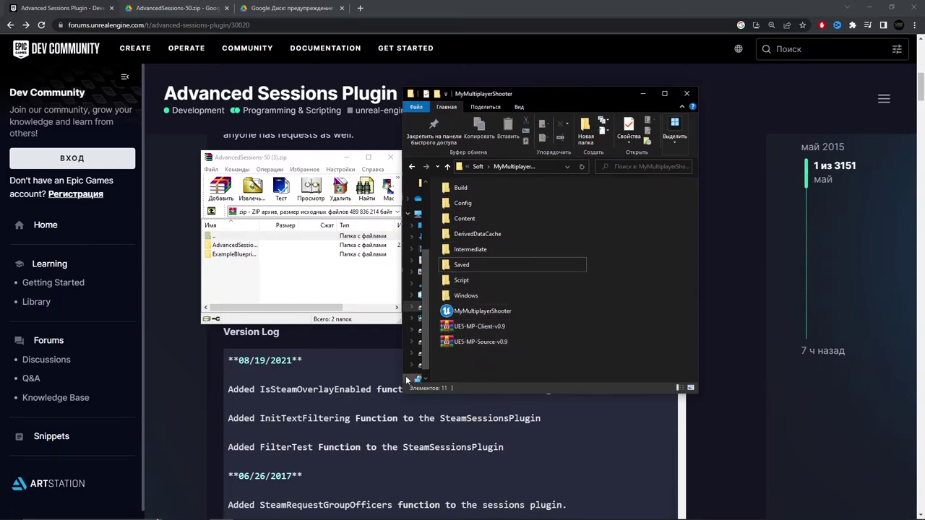
right_click(465, 356)
mouse_move(506, 362)
mouse_move(506, 481)
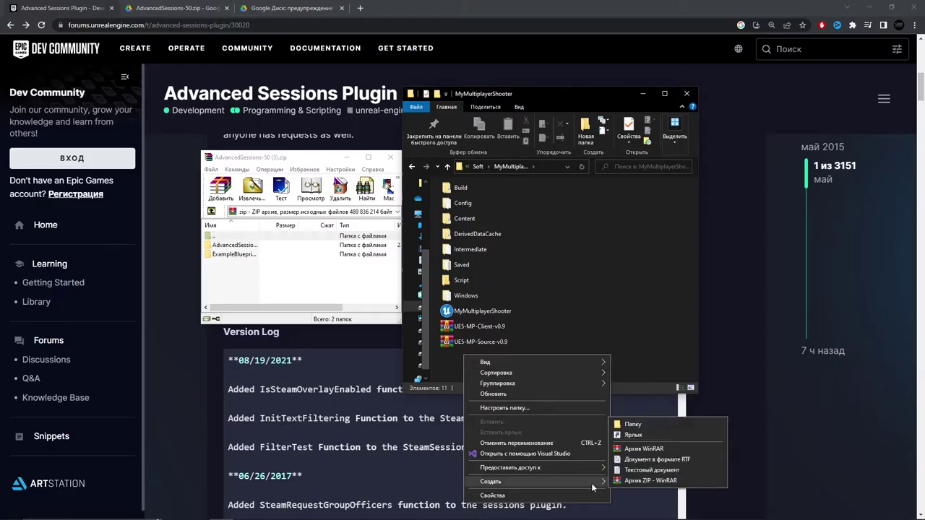
click(635, 482)
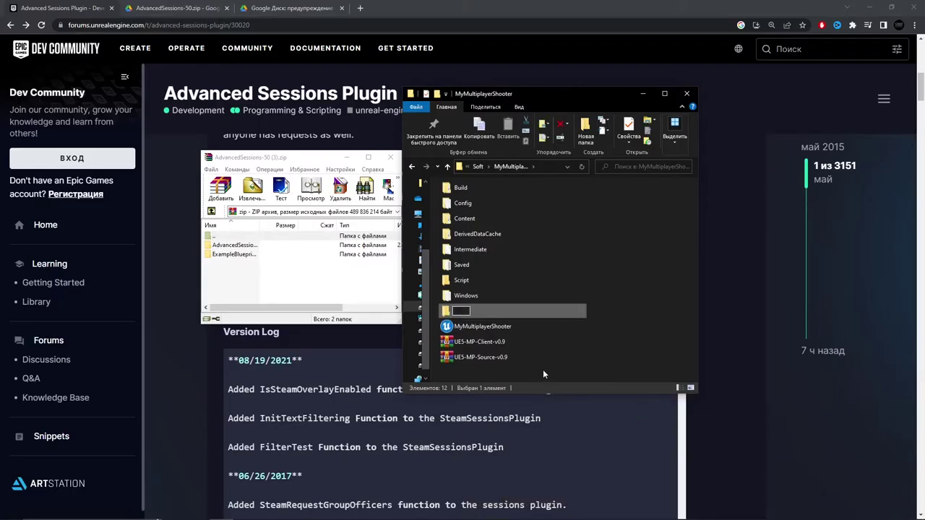
text(Plugins)
key(Return)
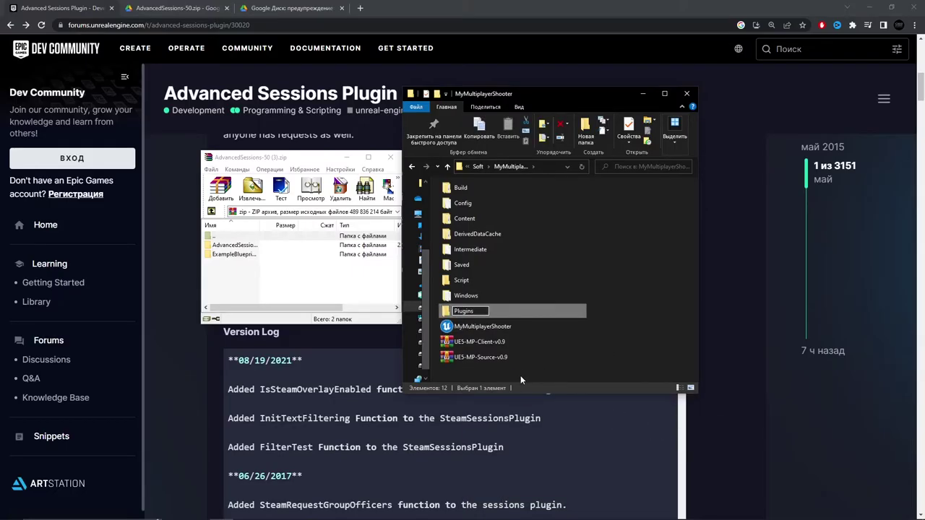
Extract the AdvancedSessions folder from WinRAR into Plugins and check its subfolders.
double_click(469, 265)
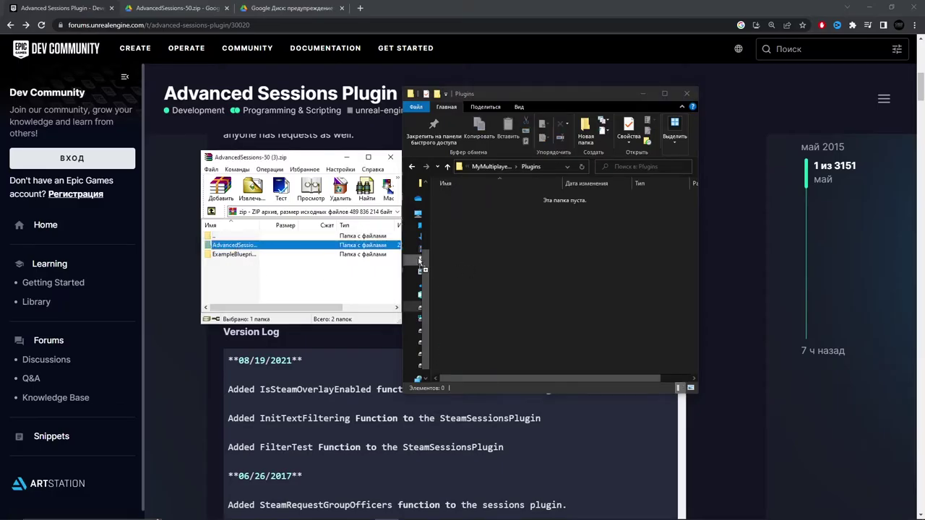
drag(242, 248, 499, 264)
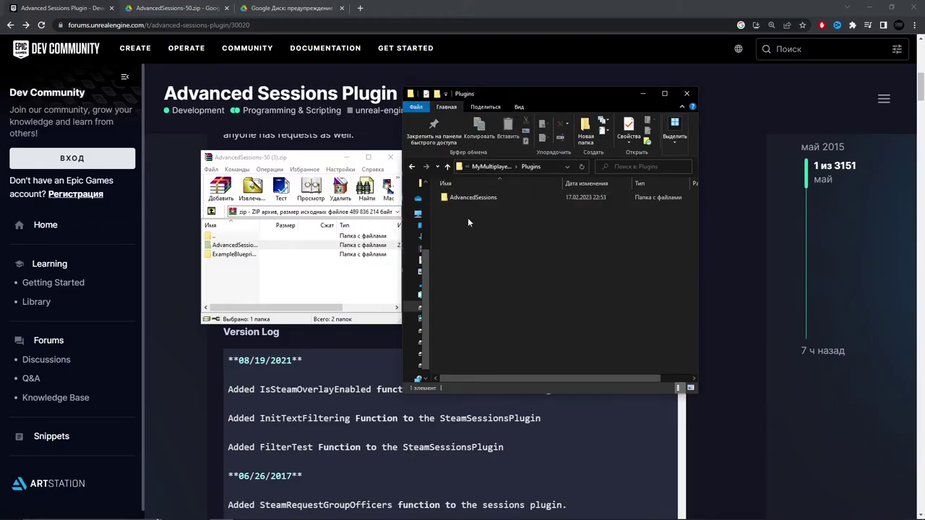
click(469, 200)
double_click(469, 197)
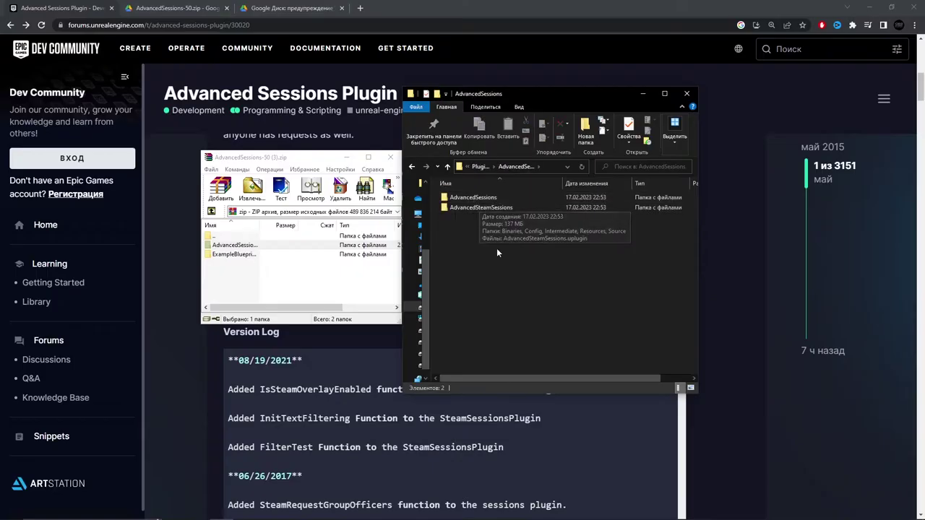
key(BackSpace)
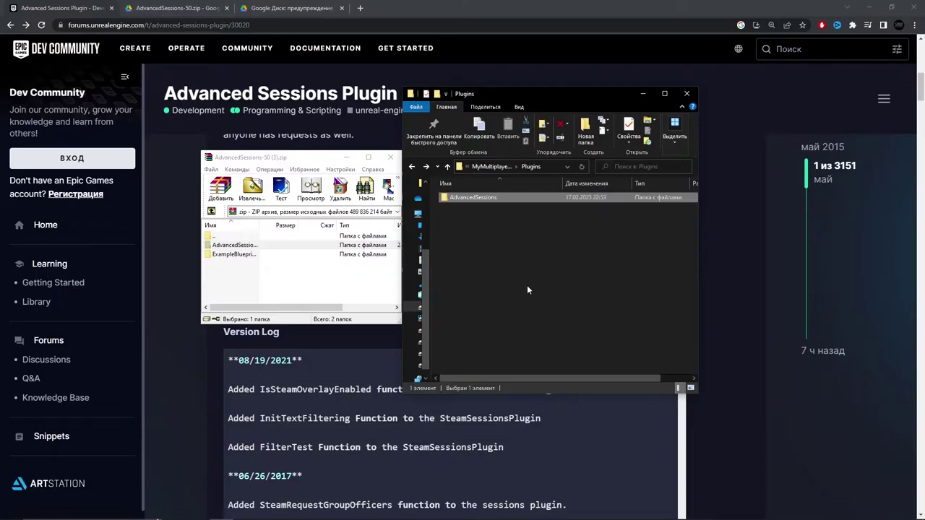
key(BackSpace)
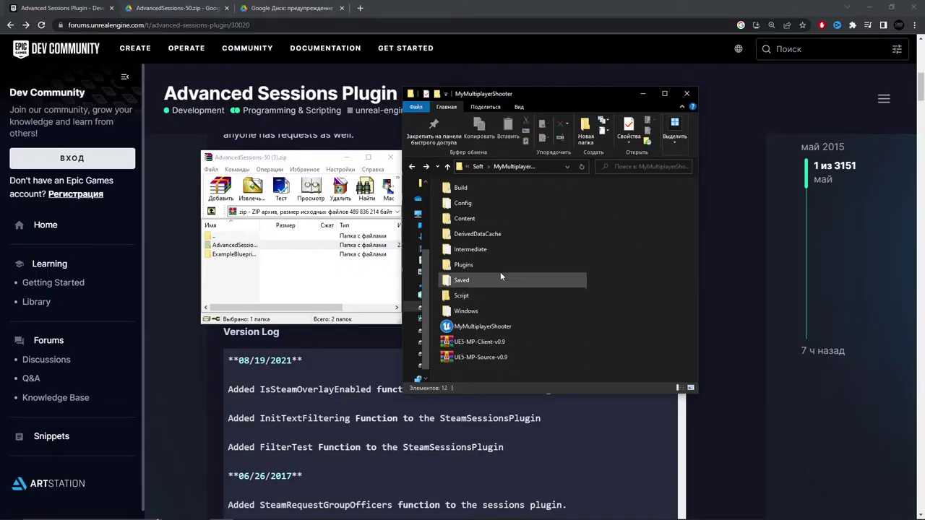
Copy the ExampleAdvancedSessionsFunctionsChar .uasset from the archive's ExampleBlueprints into Content.
double_click(487, 221)
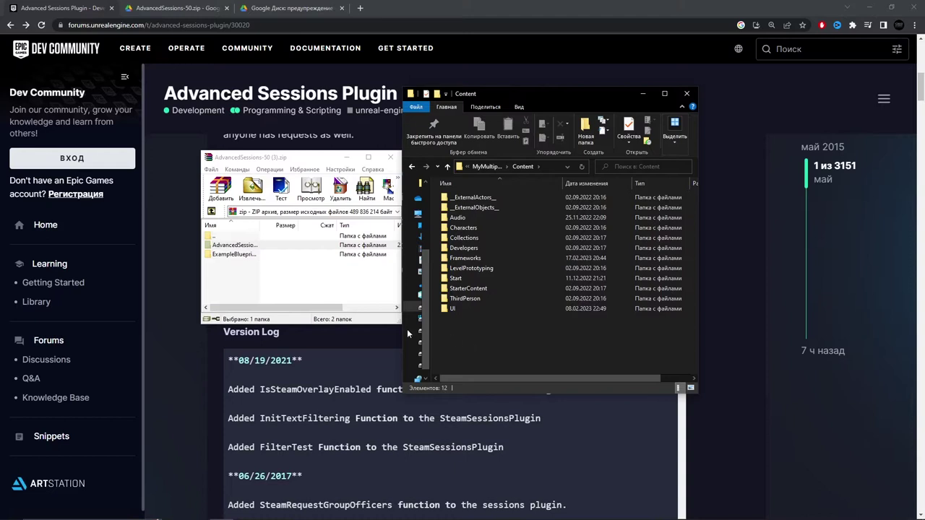
click(230, 255)
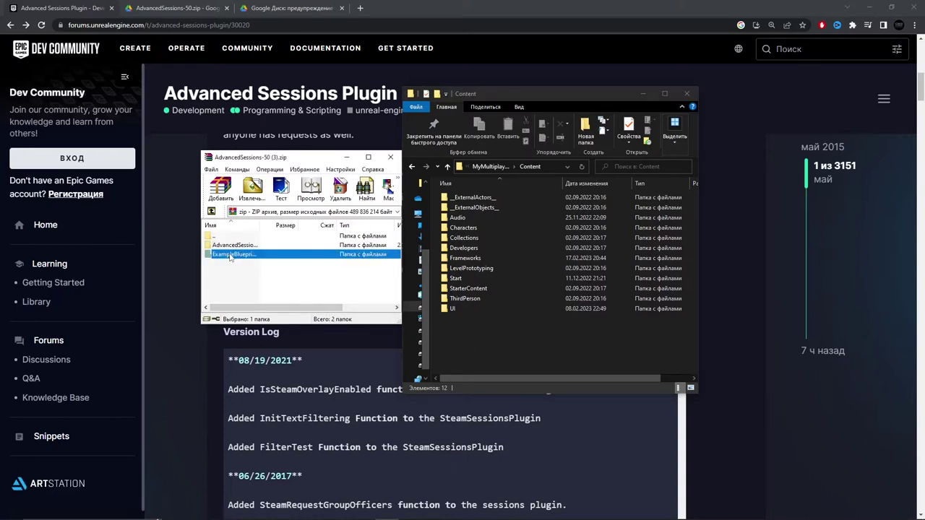
double_click(230, 255)
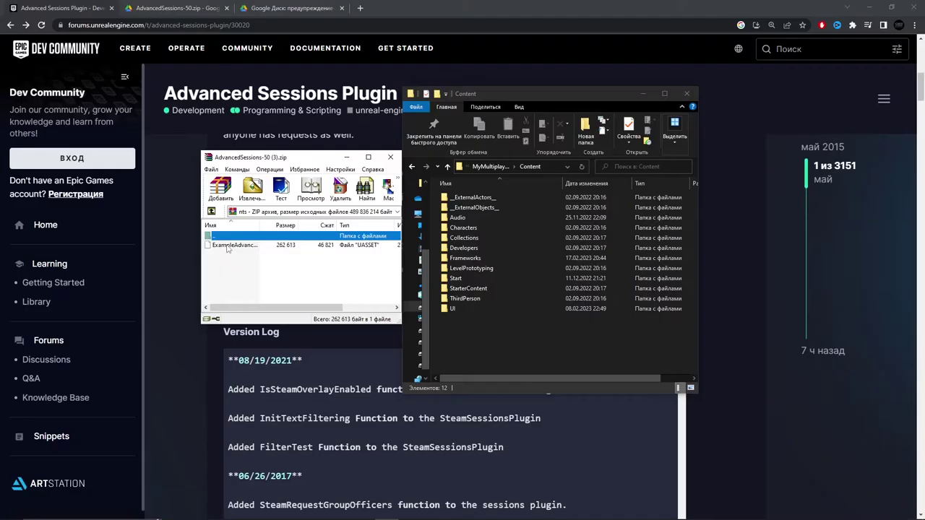
mouse_move(225, 246)
mouse_down()
mouse_move(476, 346)
mouse_move(470, 339)
mouse_up()
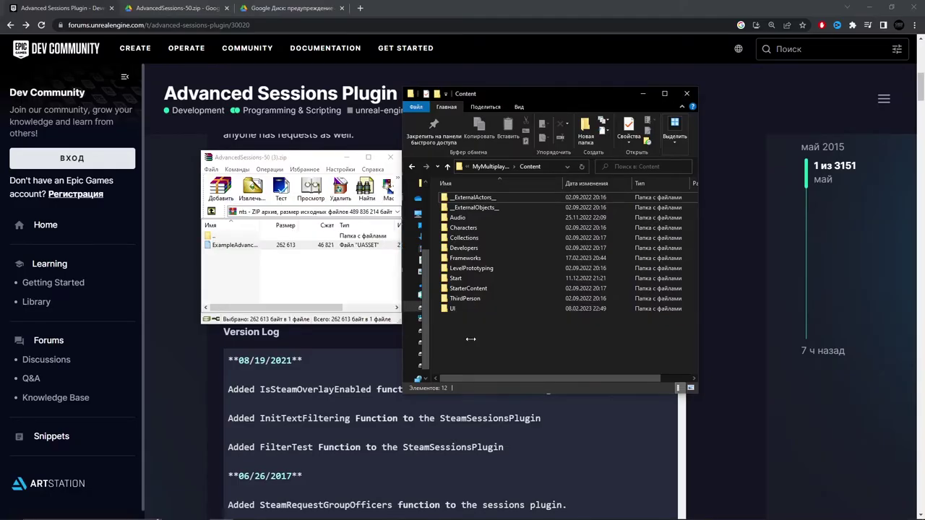
click(507, 344)
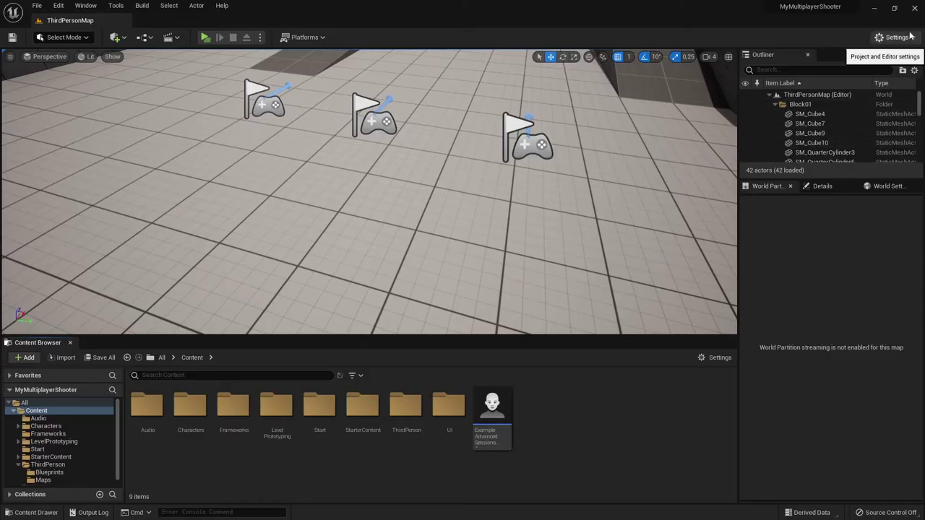
Open the Plugins browser full-screen and show the project's Advanced Sessions plugins.
click(903, 41)
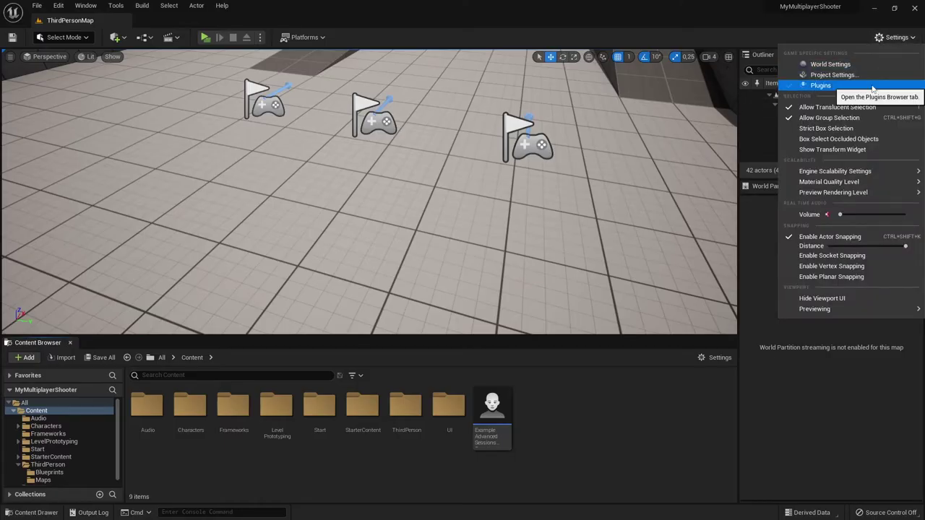
click(820, 85)
drag(647, 44, 497, 14)
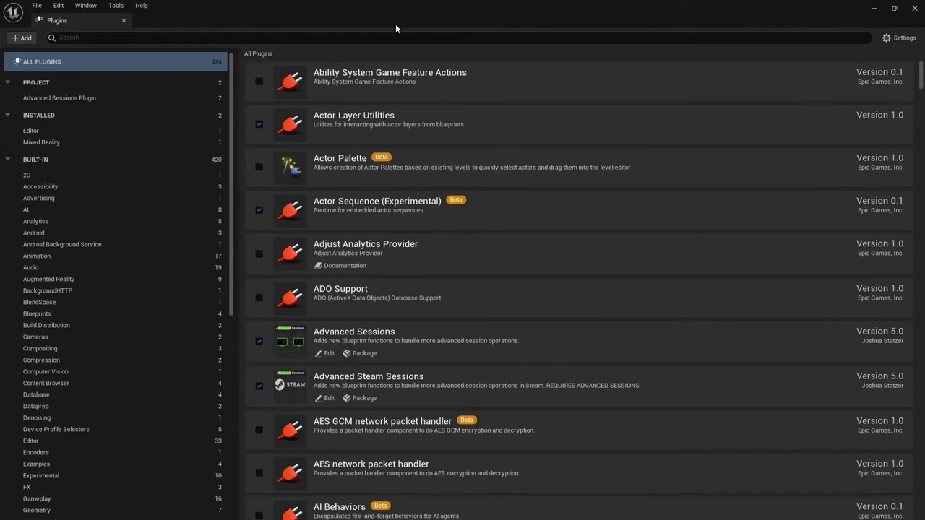
click(116, 97)
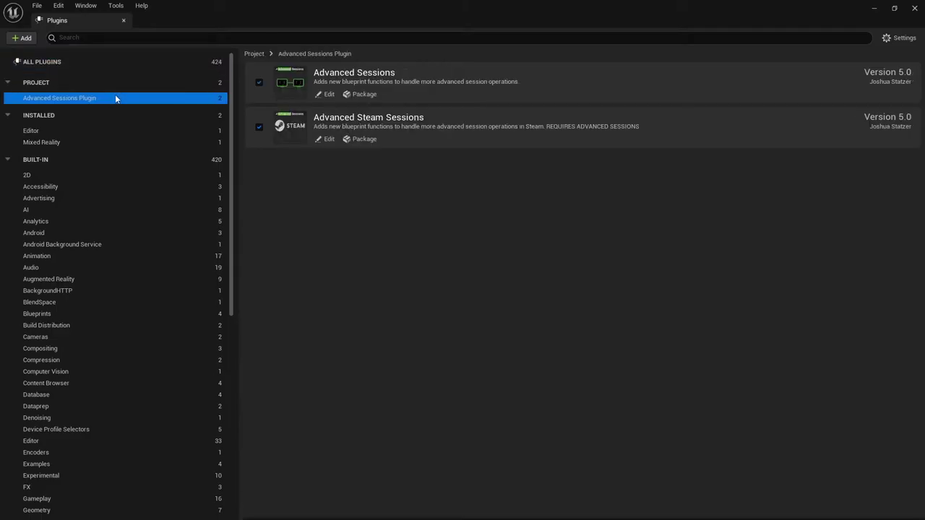
click(273, 155)
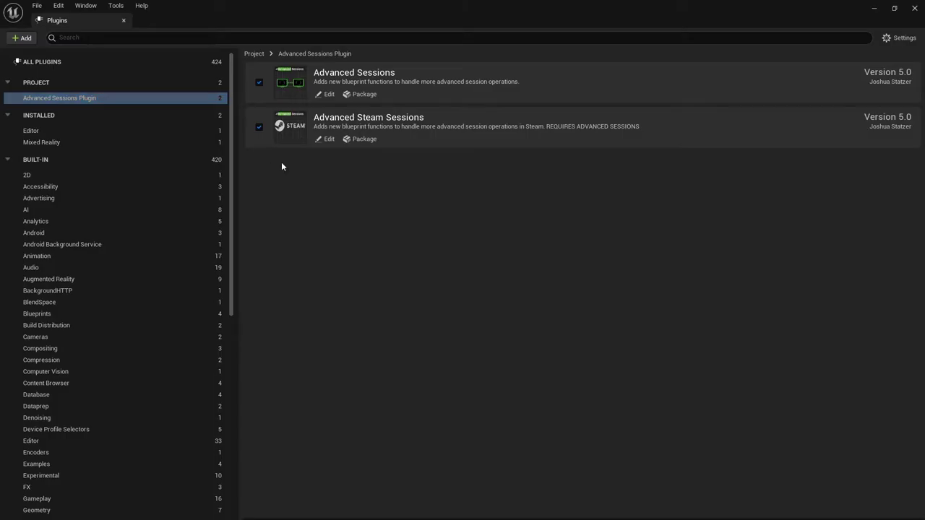
Inspect the Advanced Sessions and Advanced Steam Sessions plugin properties, then close Plugins.
click(329, 95)
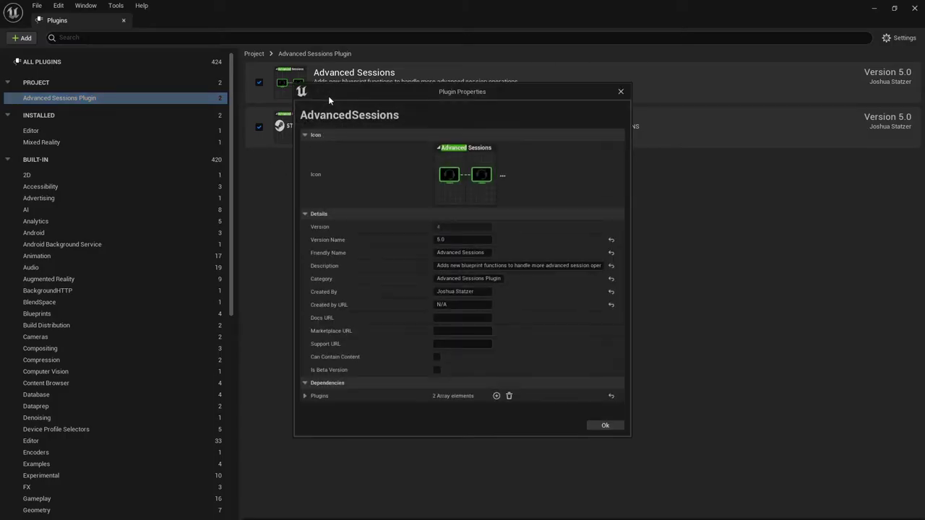
click(621, 92)
click(332, 139)
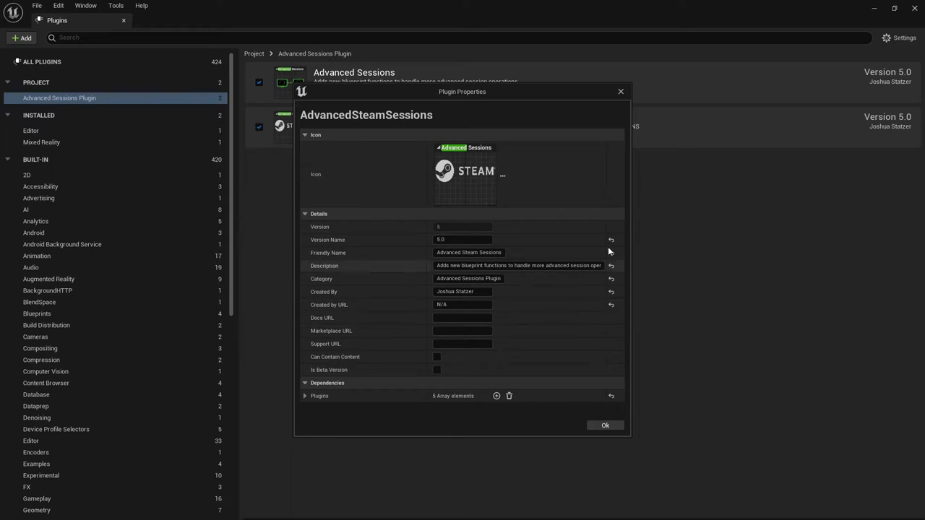
click(621, 92)
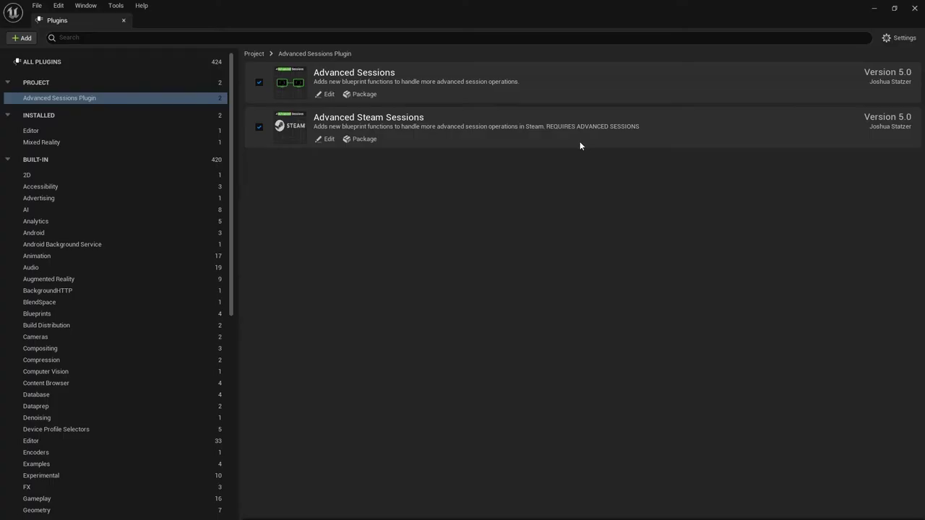
click(914, 8)
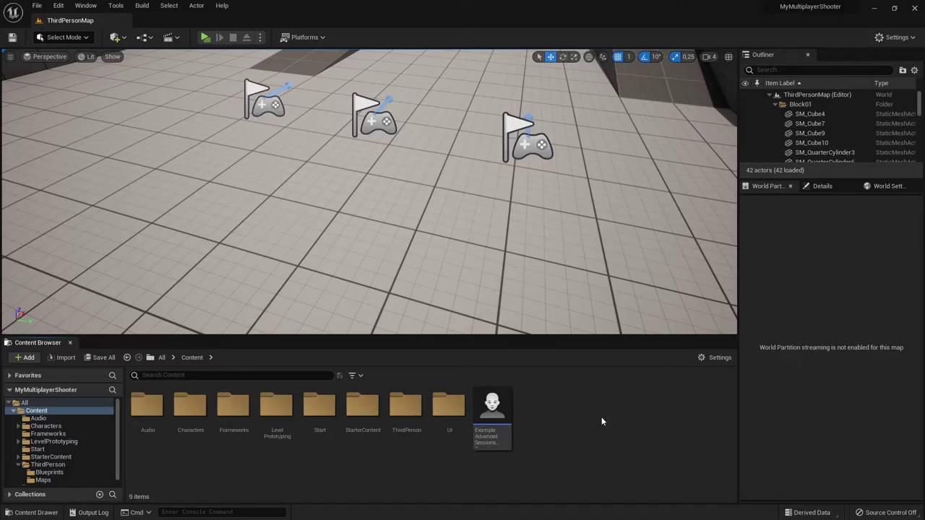
Open the ExampleAdvancedSessionsFunctionsChar Blueprint and browse Event Graph nodes matching 'advanced'.
click(505, 401)
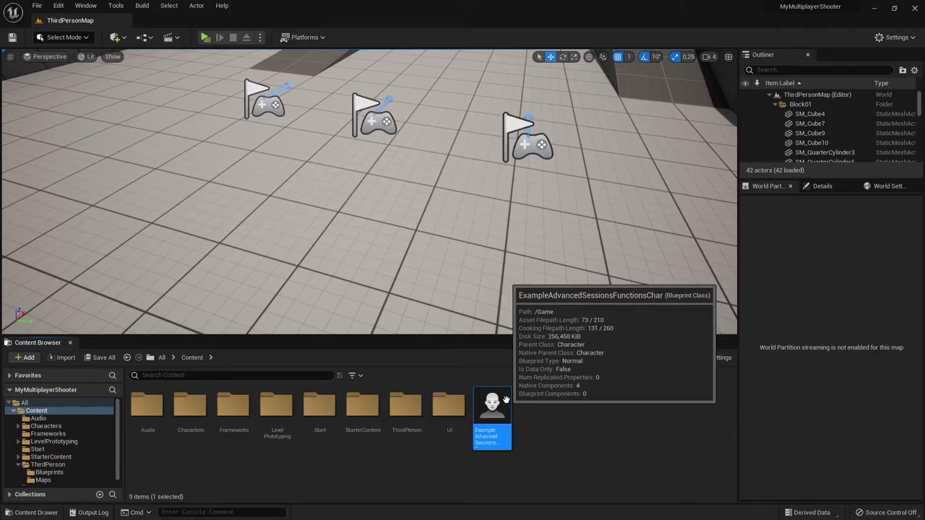
double_click(498, 408)
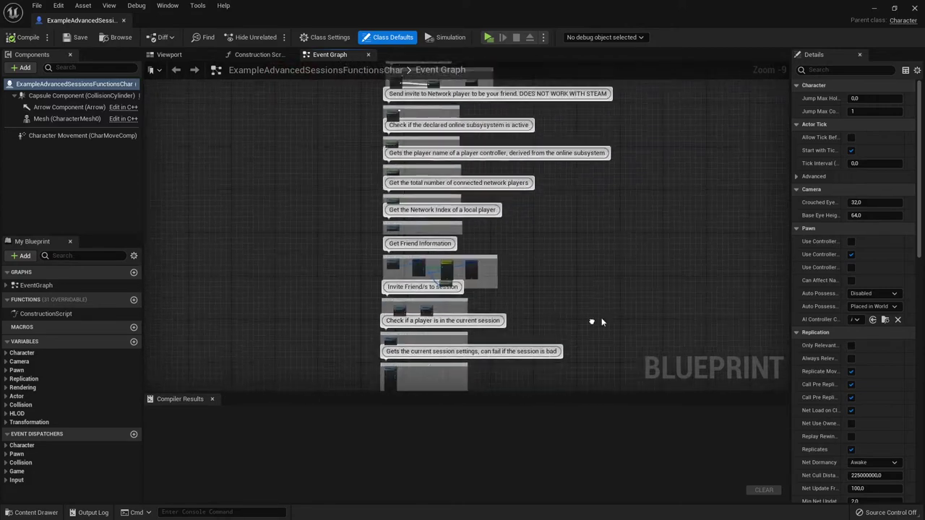
right_click(360, 187)
text(advanced)
scroll(378, 268, down, 3)
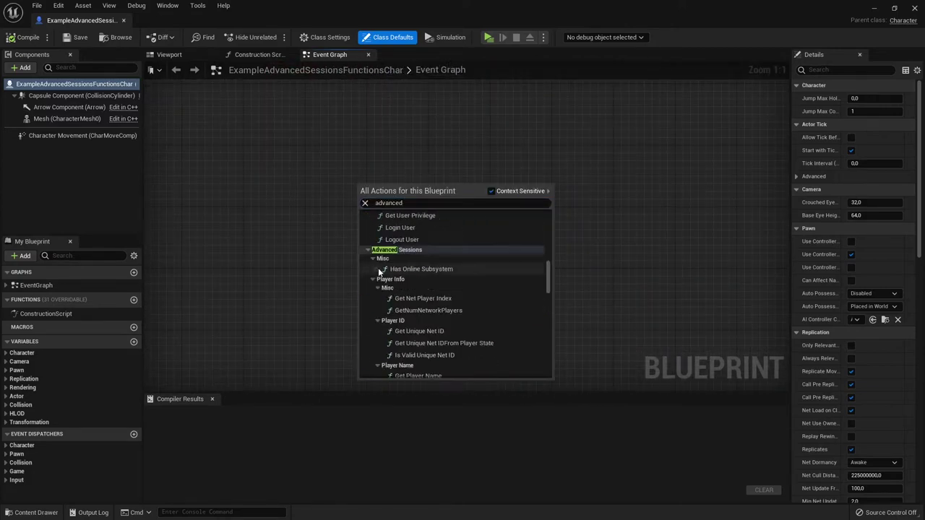
scroll(375, 276, down, 3)
scroll(443, 285, down, 3)
scroll(471, 298, down, 3)
scroll(470, 293, up, 10)
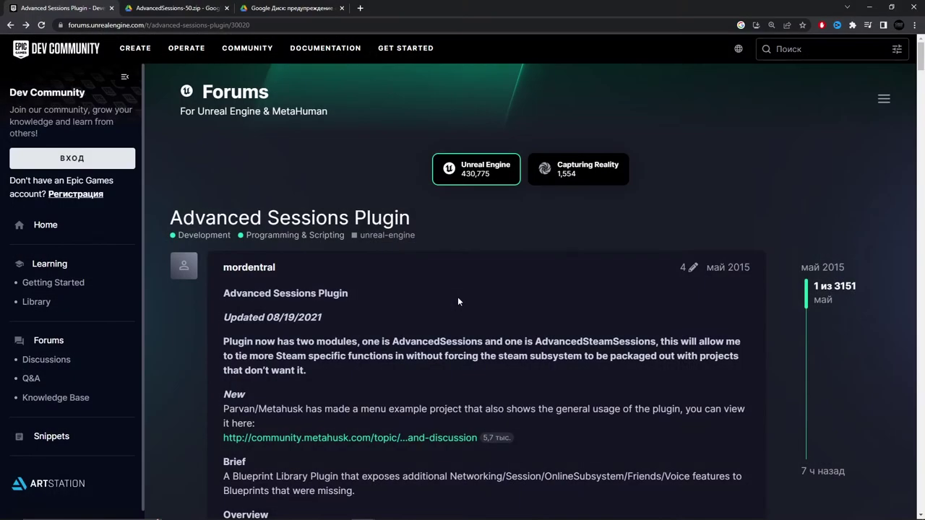
Select the two generated documentation links in the Advanced Sessions forum thread.
scroll(496, 295, down, 3)
scroll(541, 302, down, 3)
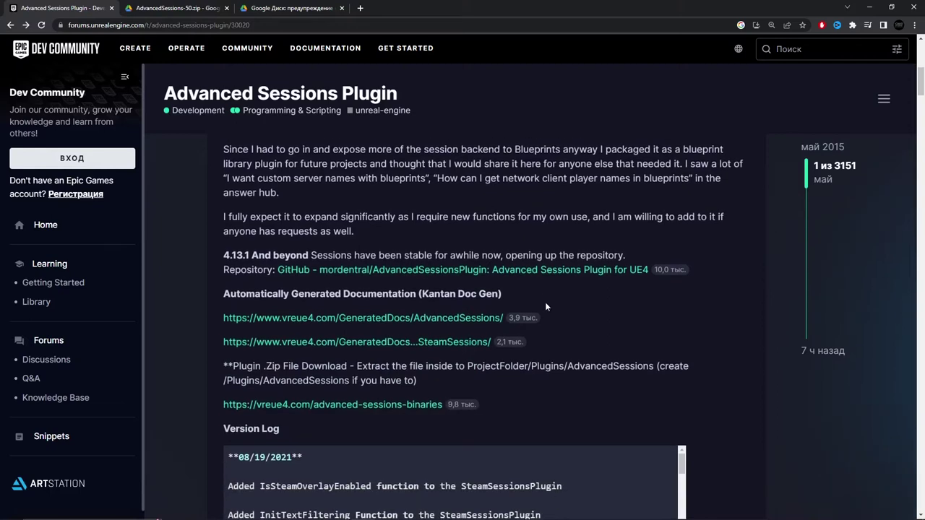
drag(551, 350, 209, 319)
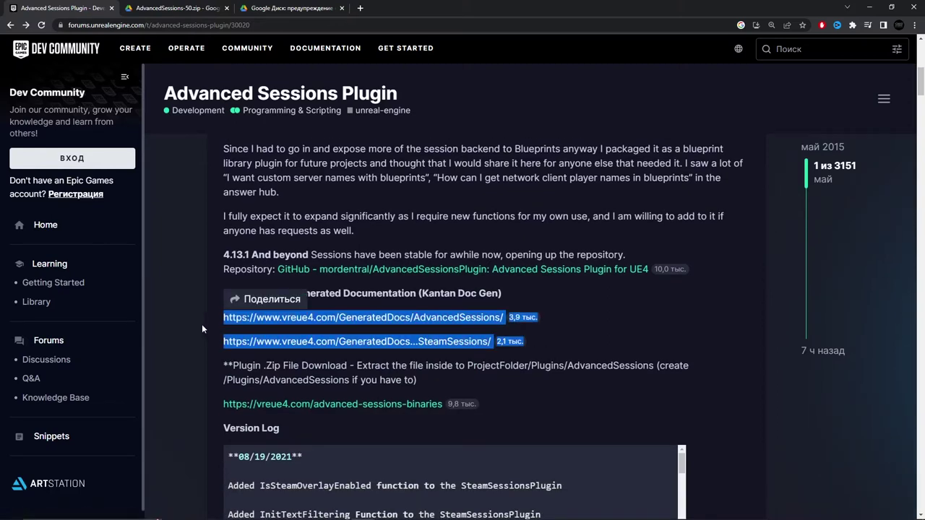
View the Find Session Property by Name docs, then the Advanced Steam Sessions docs.
click(411, 318)
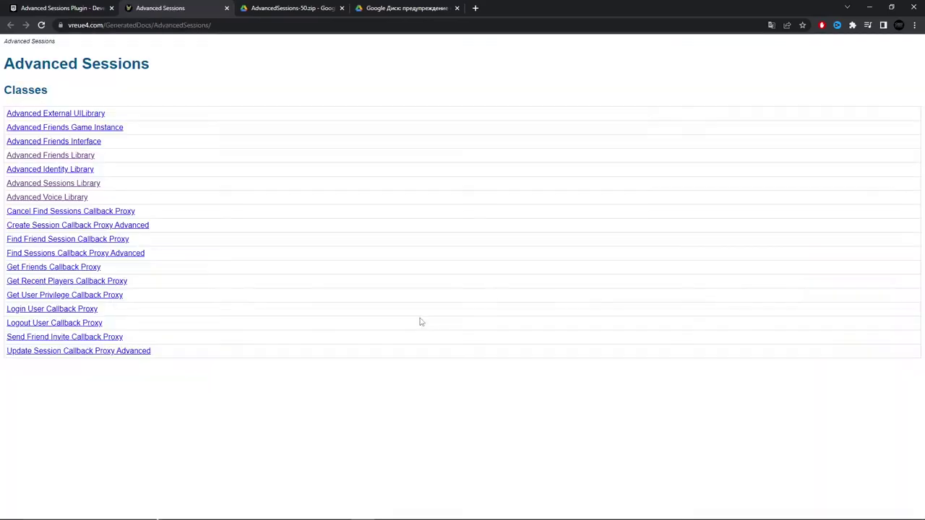
click(91, 186)
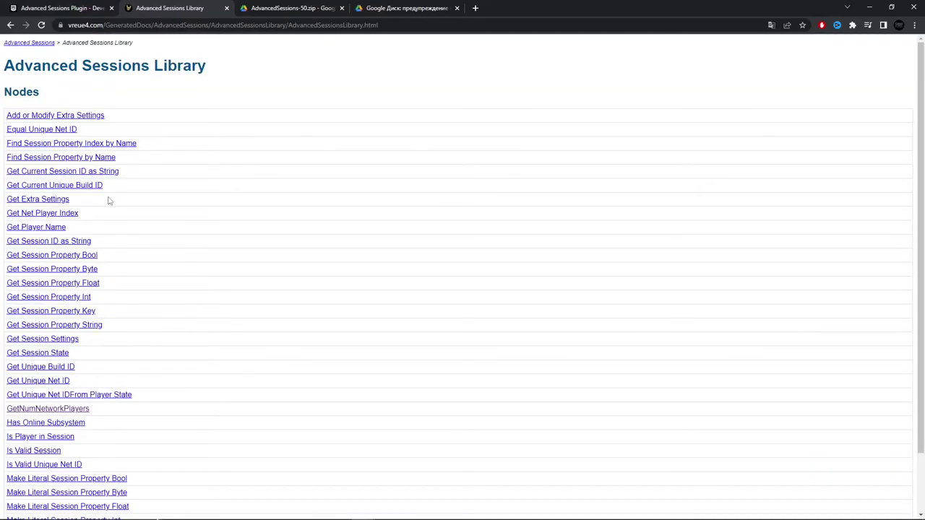
scroll(107, 206, down, 1)
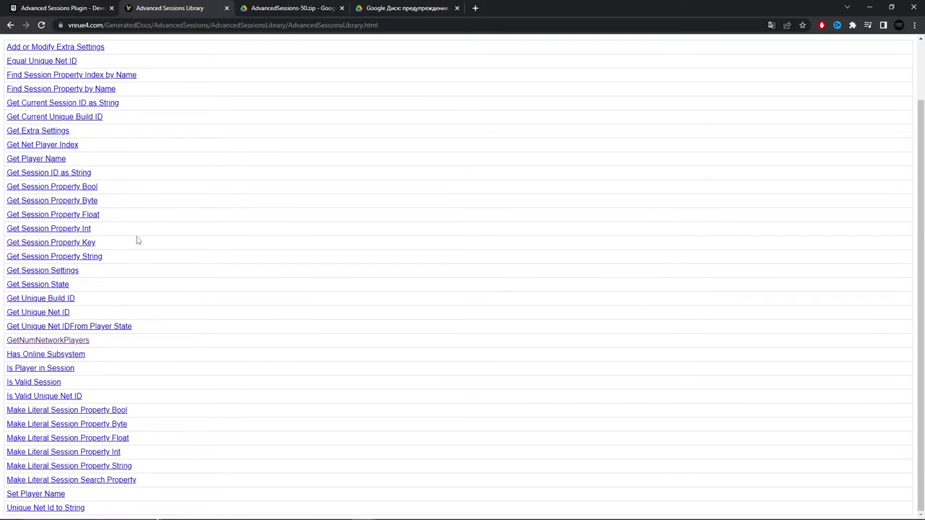
scroll(137, 240, up, 1)
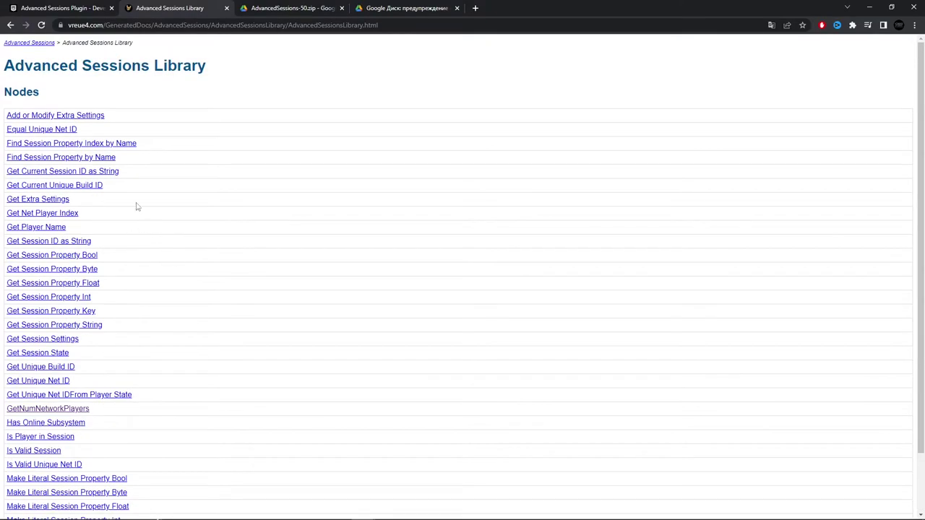
click(101, 158)
key(ctrl+shift+Tab)
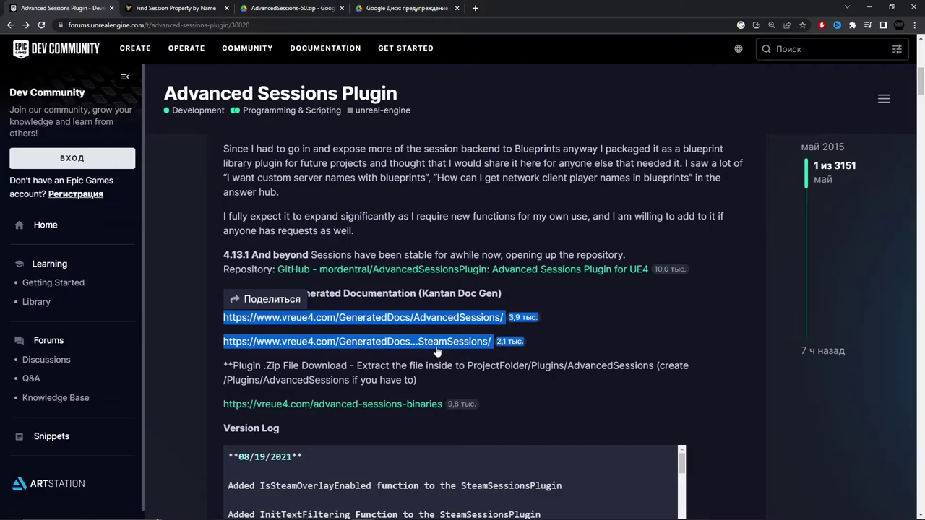
click(433, 348)
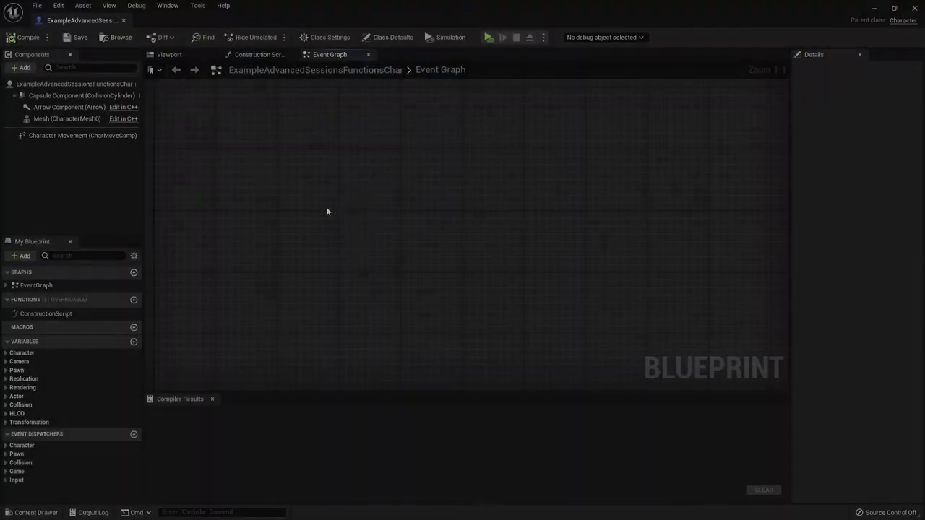
Add Create Session and Find Sessions nodes stacked at the graph's upper left.
right_click(343, 215)
text(create session)
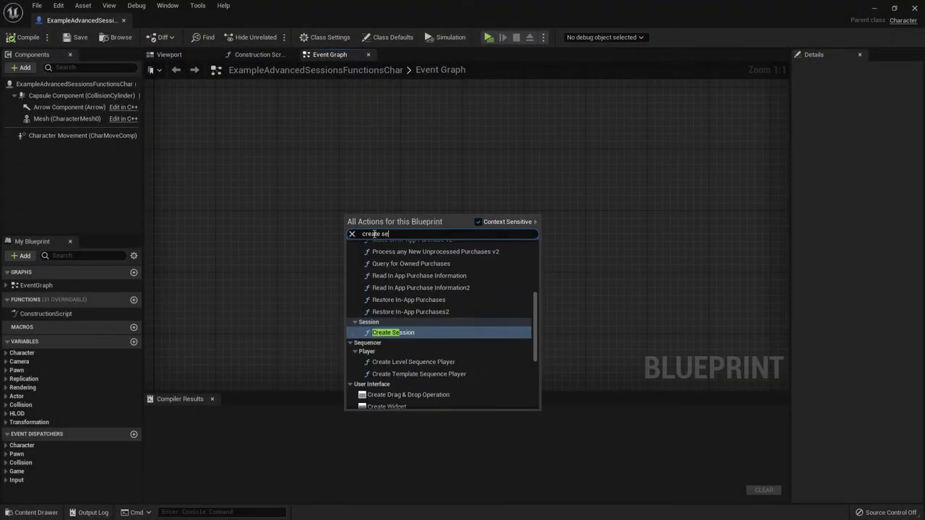
click(413, 287)
drag(403, 228, 264, 127)
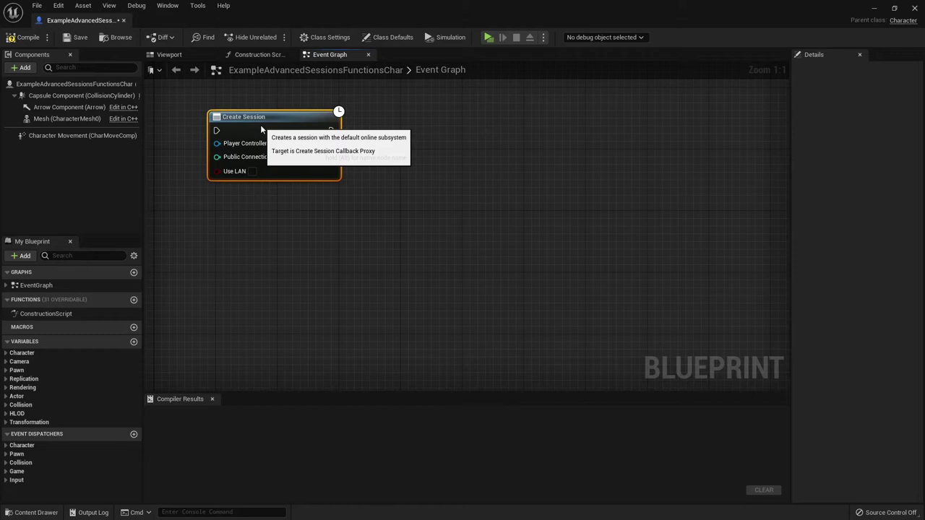
right_click(279, 230)
text(find sessions)
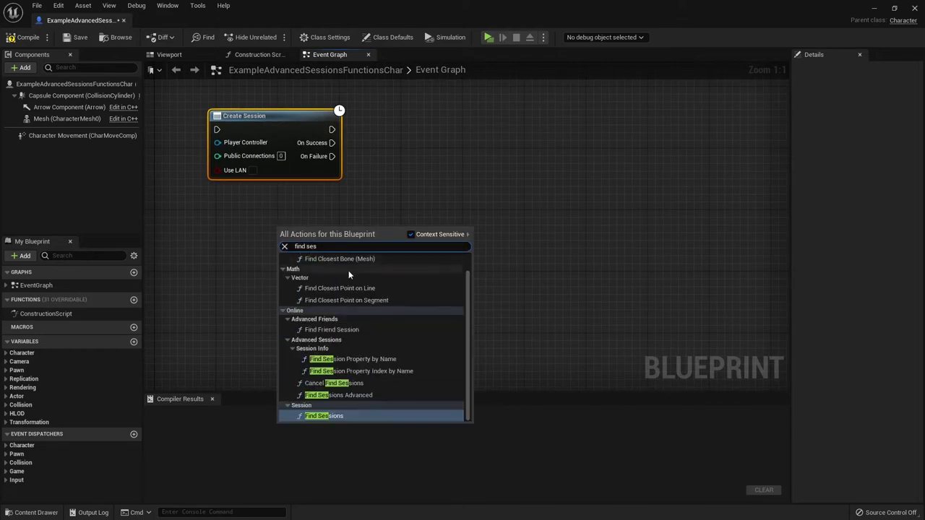
click(340, 417)
drag(320, 226, 259, 201)
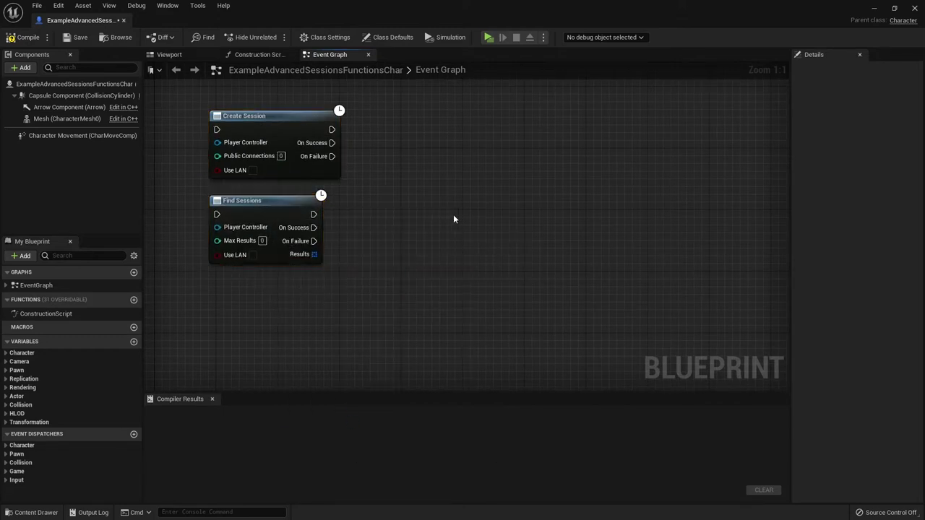
Add Create Advanced Session and Find Sessions Advanced nodes beside the basic session nodes.
right_click(397, 186)
text(create advan)
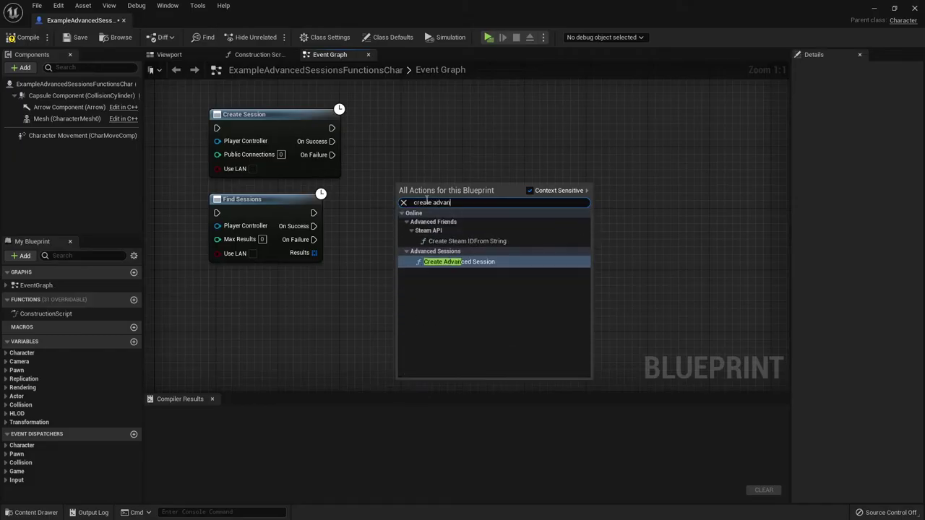
click(488, 261)
drag(506, 109, 487, 94)
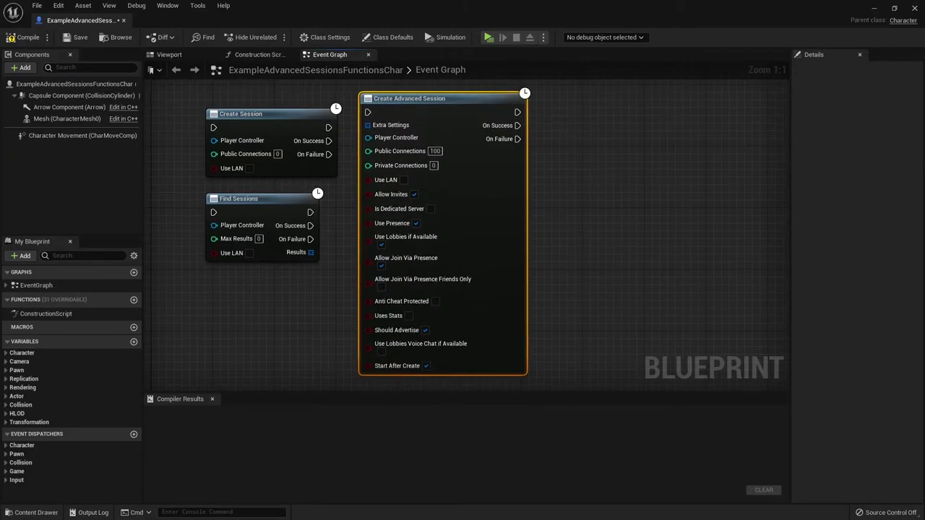
right_click(568, 132)
text(find advanc)
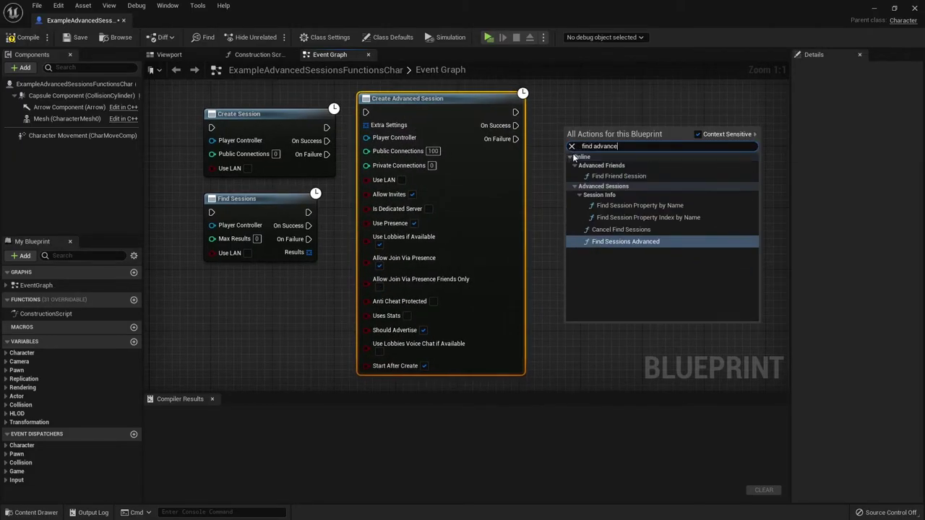
text(e)
key(Return)
drag(625, 136, 593, 109)
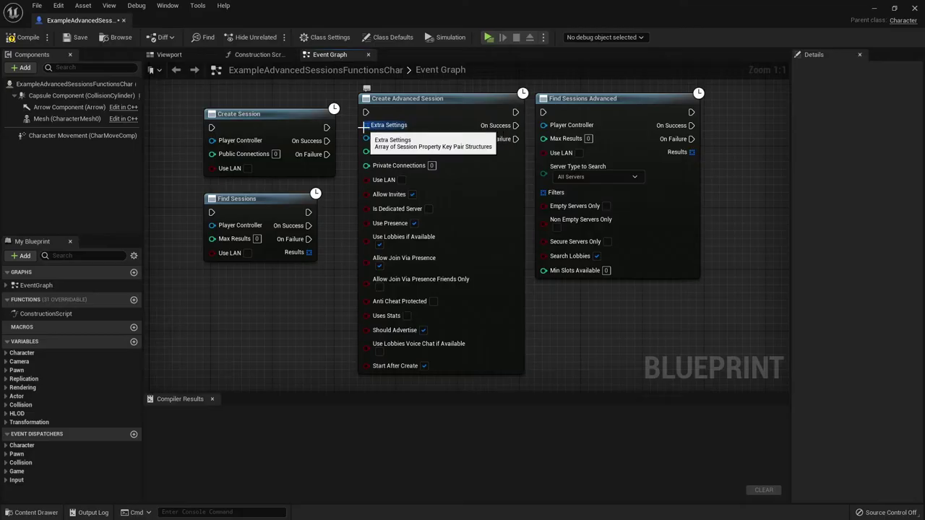
Feed Extra Settings from a Make Array node with three entries.
scroll(426, 114, down, 2)
mouse_move(694, 128)
mouse_down()
mouse_move(399, 132)
mouse_move(599, 132)
mouse_up()
scroll(524, 160, up, 2)
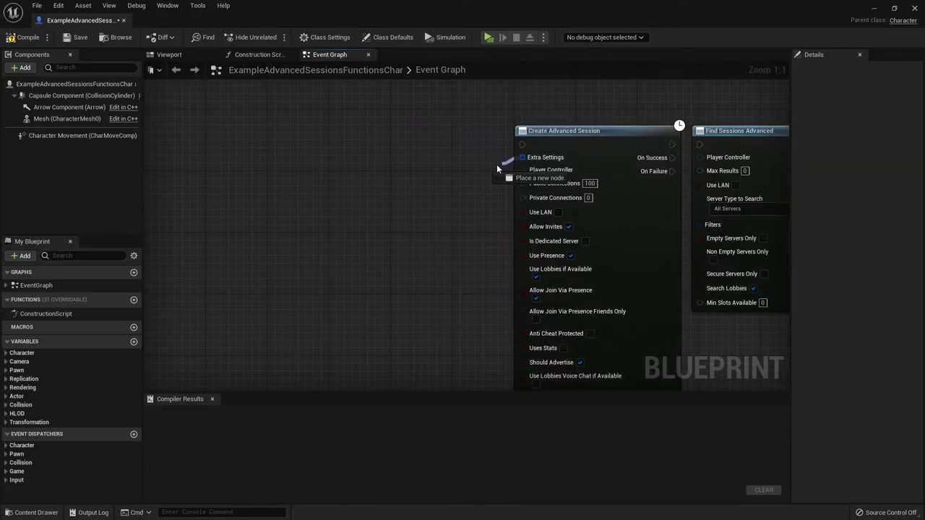
drag(523, 161, 450, 172)
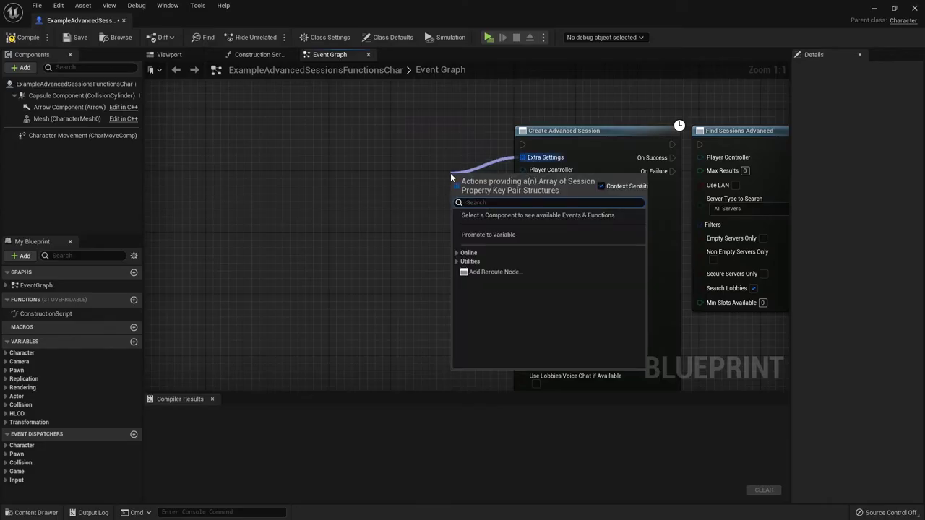
text(make array)
key(Return)
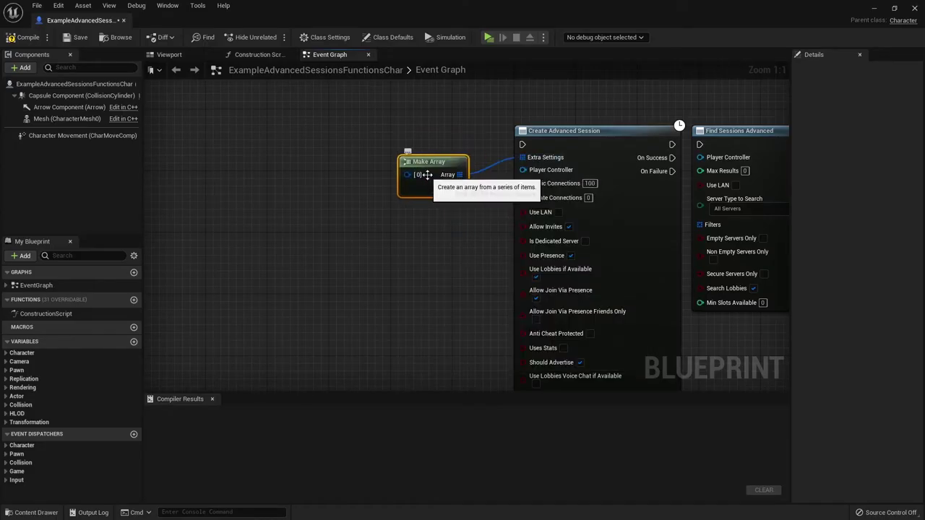
click(459, 188)
click(459, 191)
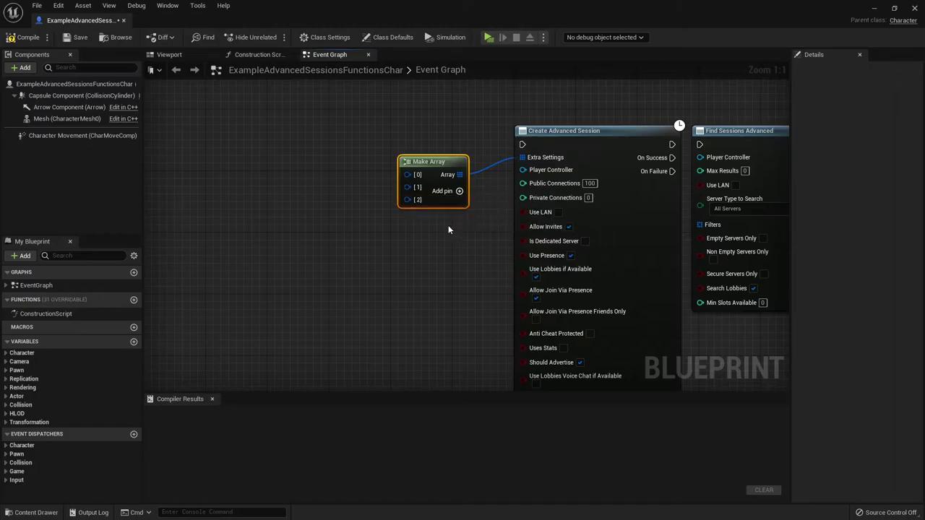
click(407, 177)
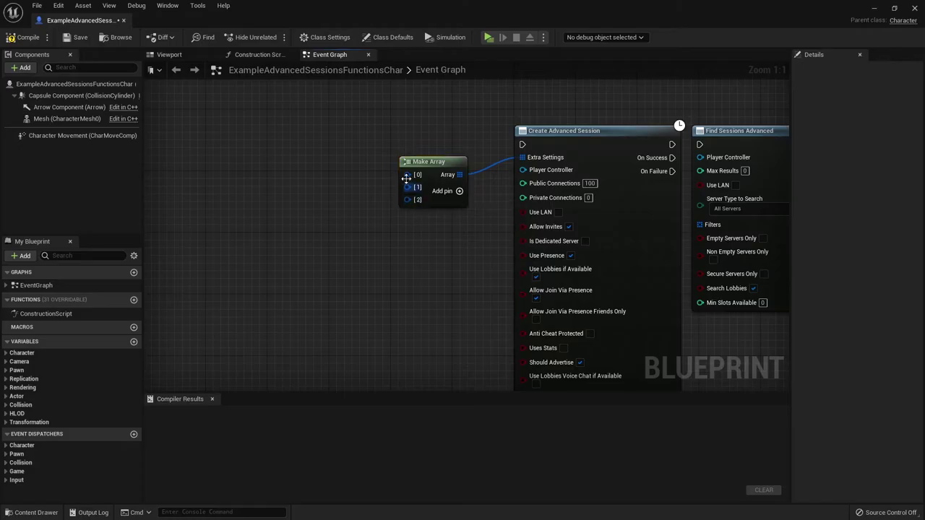
Wire a Make Literal Session Property String into the first entry: ServerName, MY SUPER SERVER.
drag(406, 177, 319, 195)
text(make)
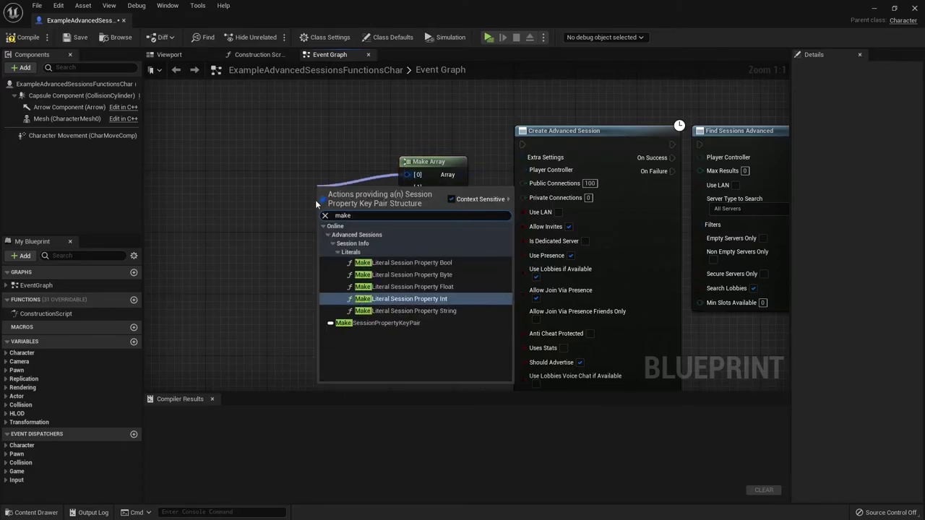
text( lit)
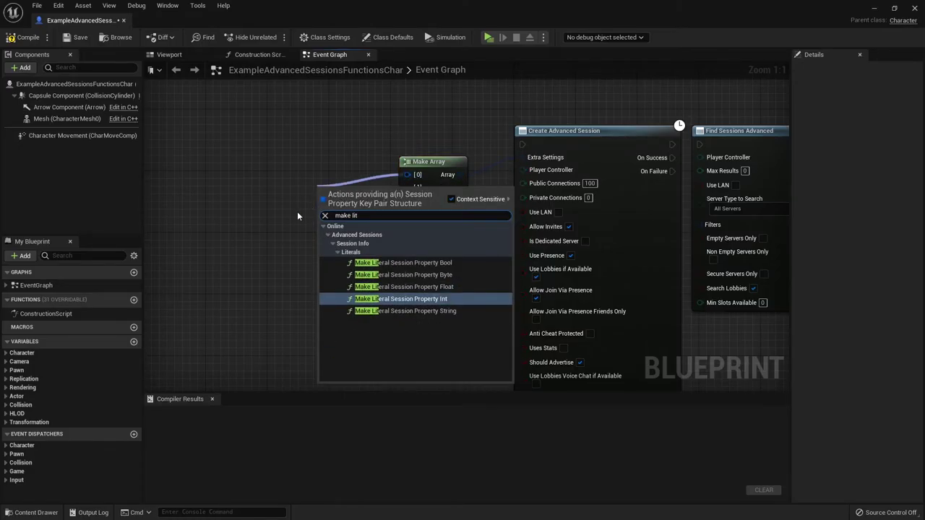
click(440, 311)
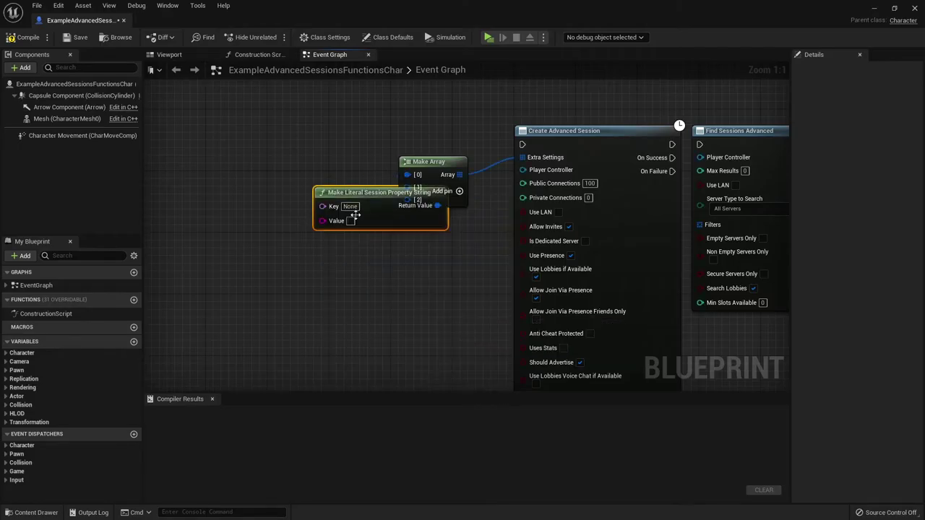
drag(364, 197, 299, 144)
click(185, 251)
text(MY SUPER)
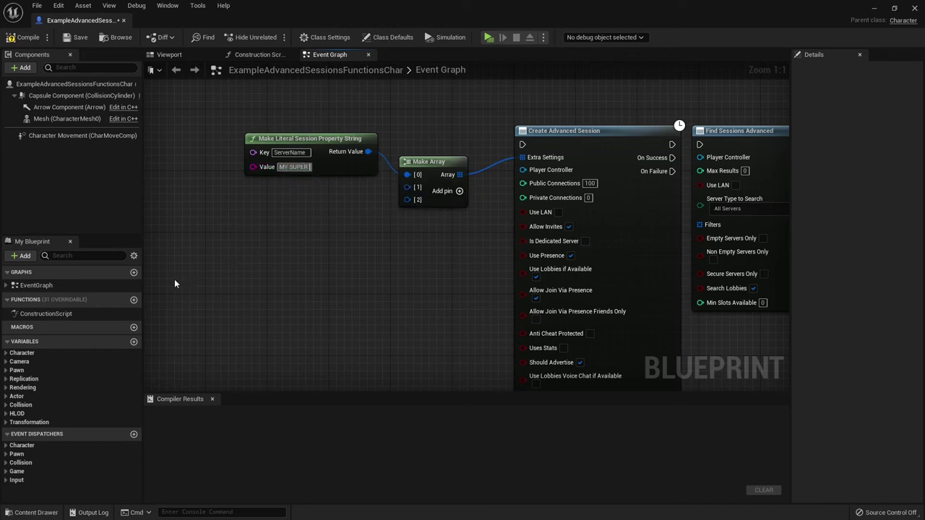
text(SERVER)
drag(276, 139, 268, 115)
Add string property entries for ServerMap ThirdPersonMap and GameMode Zombie Mode.
text(m)
mouse_move(407, 187)
mouse_down()
mouse_move(341, 210)
mouse_move(242, 189)
mouse_up()
text(ake prop)
click(430, 332)
key(ctrl+c)
key(ctrl+v)
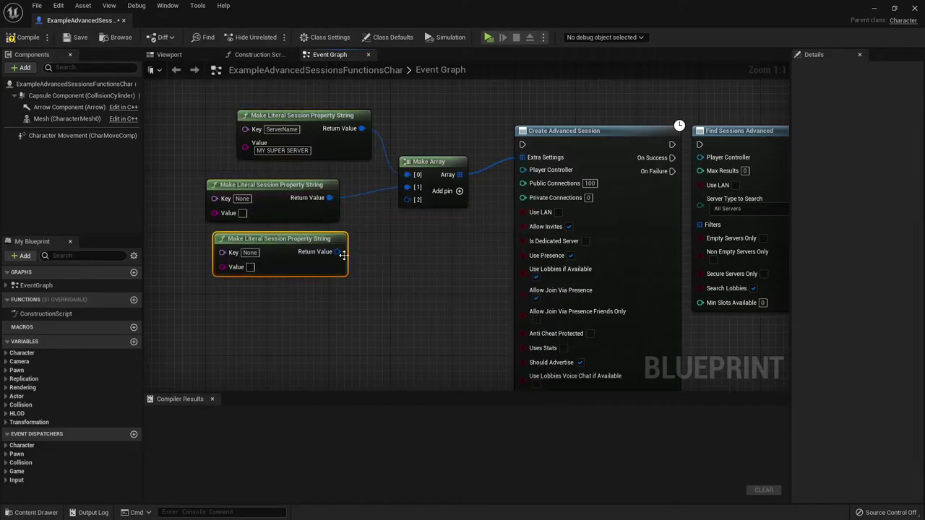
drag(337, 251, 408, 199)
text(nMap)
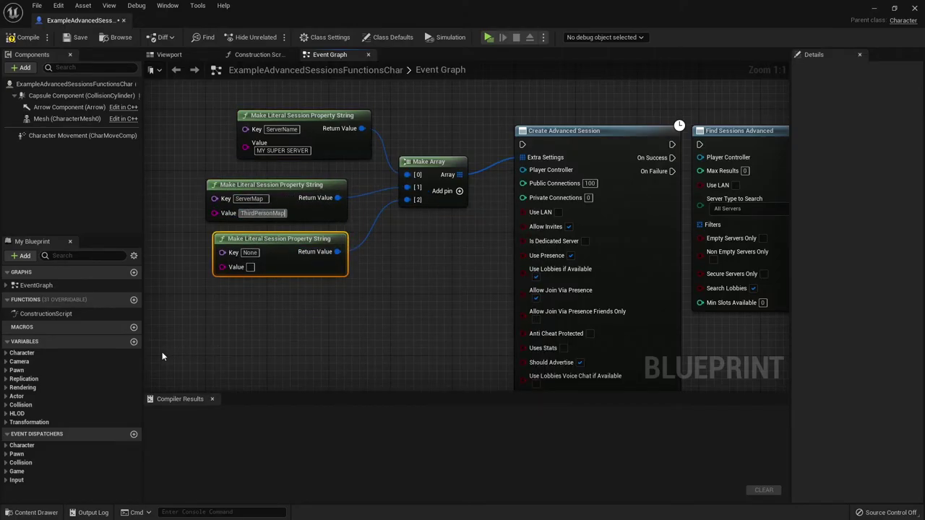
key(Tab)
text(Zombie Mode)
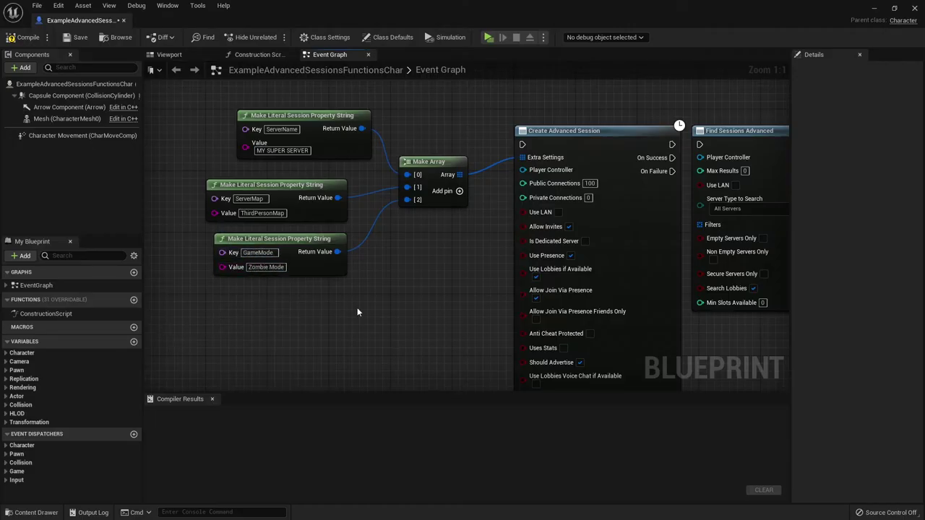
right_drag(400, 270, 268, 312)
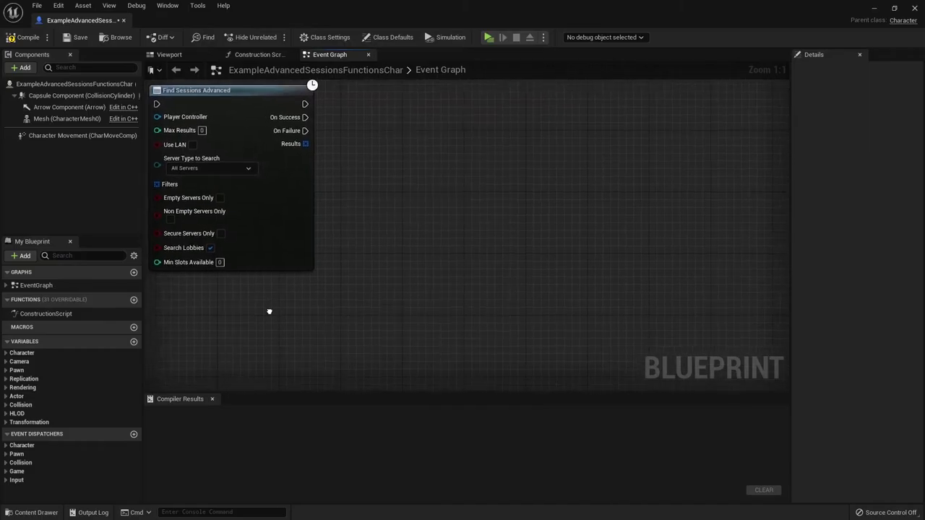
Feed Filters a Make Array with a Make Literal Session Search Property using Equals.
drag(246, 92, 610, 112)
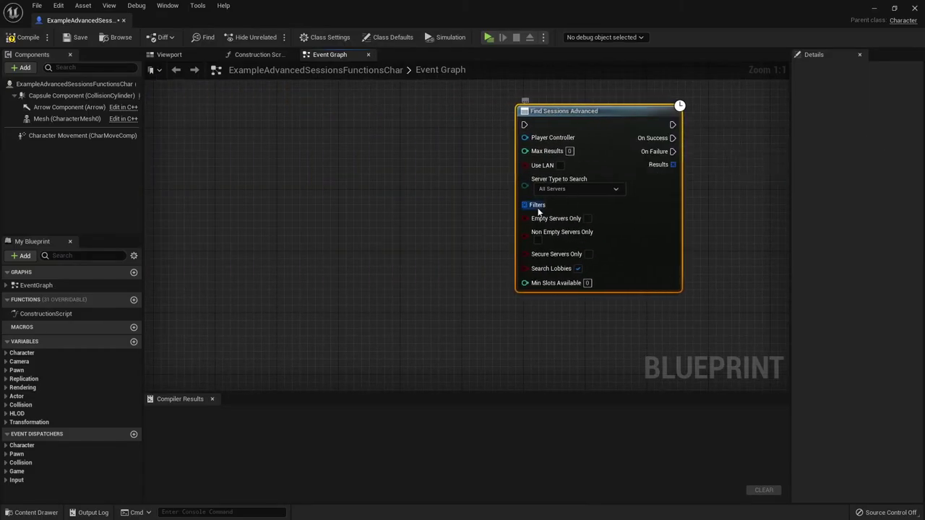
mouse_move(537, 209)
mouse_down()
mouse_move(465, 213)
mouse_move(405, 188)
mouse_move(317, 196)
mouse_up()
text(make)
click(506, 268)
text(make li)
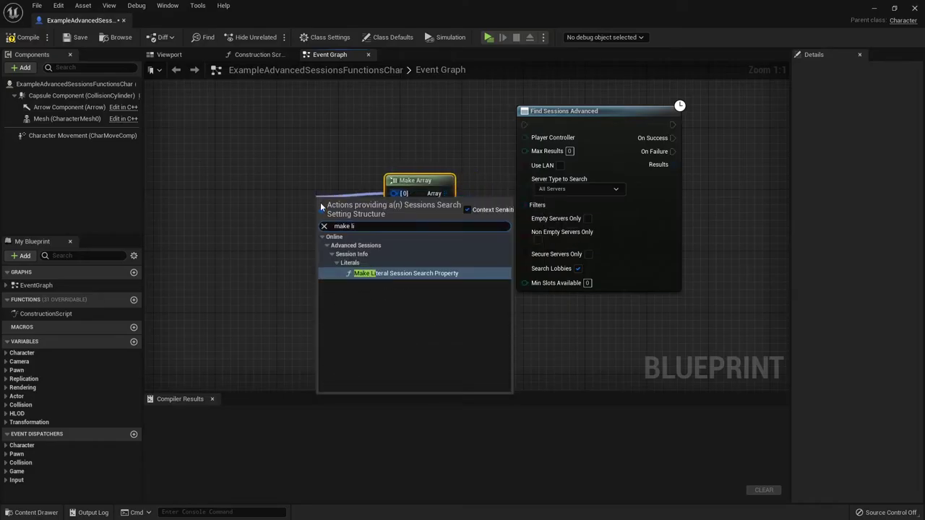
click(401, 273)
drag(408, 208, 288, 195)
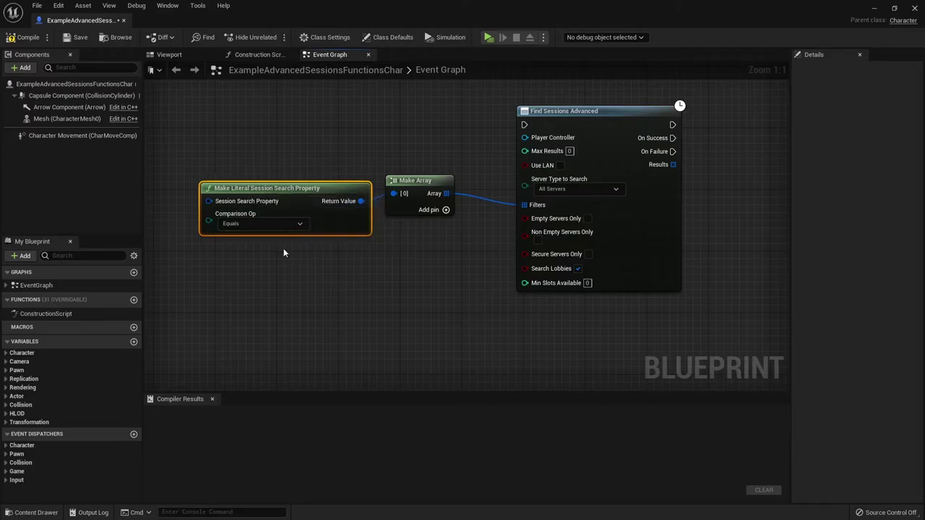
click(283, 224)
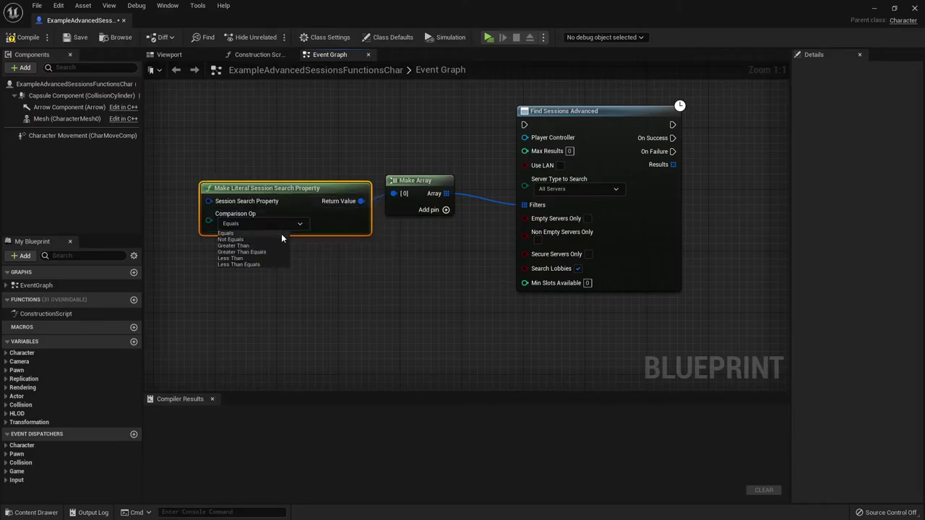
click(298, 248)
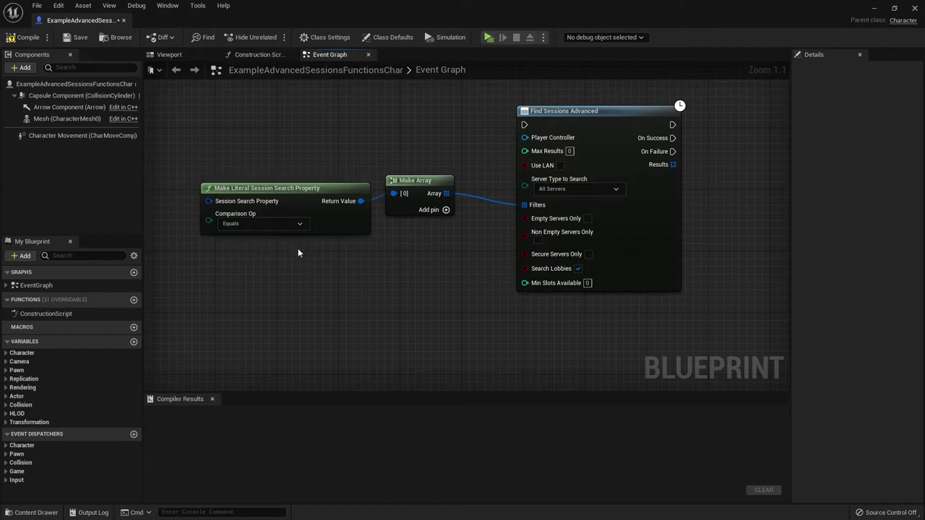
Copy the ServerMap ThirdPersonMap literal node and wire it into Session Search Property.
scroll(286, 253, down, 2)
right_drag(263, 282, 413, 274)
scroll(413, 274, up, 2)
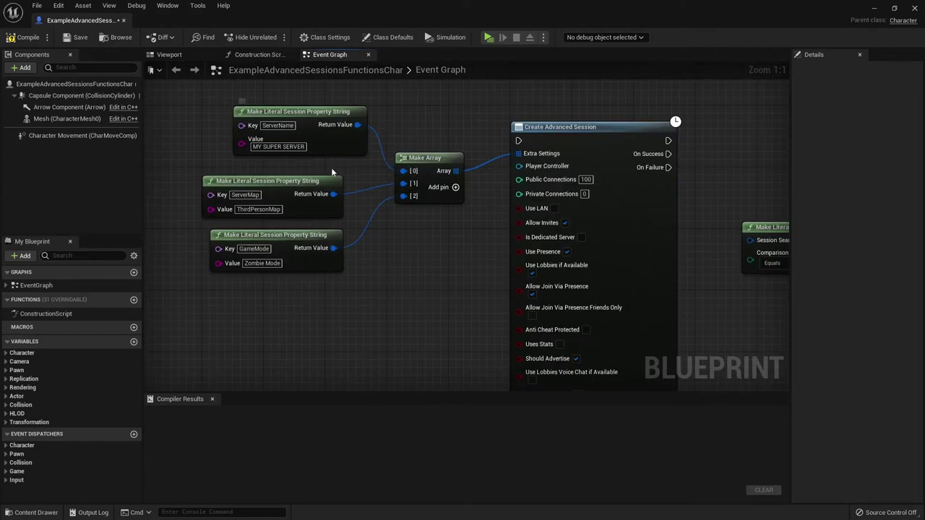
click(303, 185)
key(ctrl+c)
mouse_move(356, 220)
right_down()
mouse_move(420, 161)
mouse_move(612, 166)
right_up()
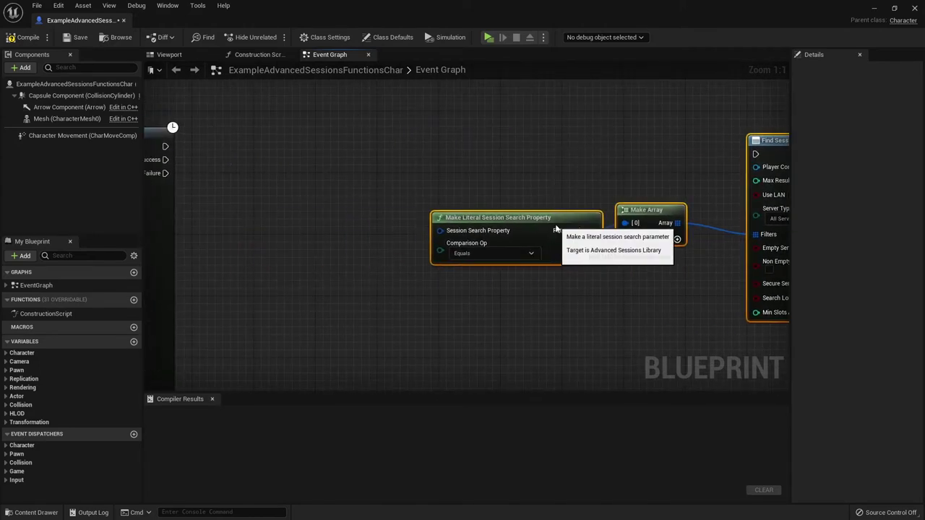
key(ctrl+v)
drag(393, 230, 438, 231)
right_drag(438, 190, 253, 193)
Review Find Sessions Advanced and the completed ServerMap filter chain.
click(611, 142)
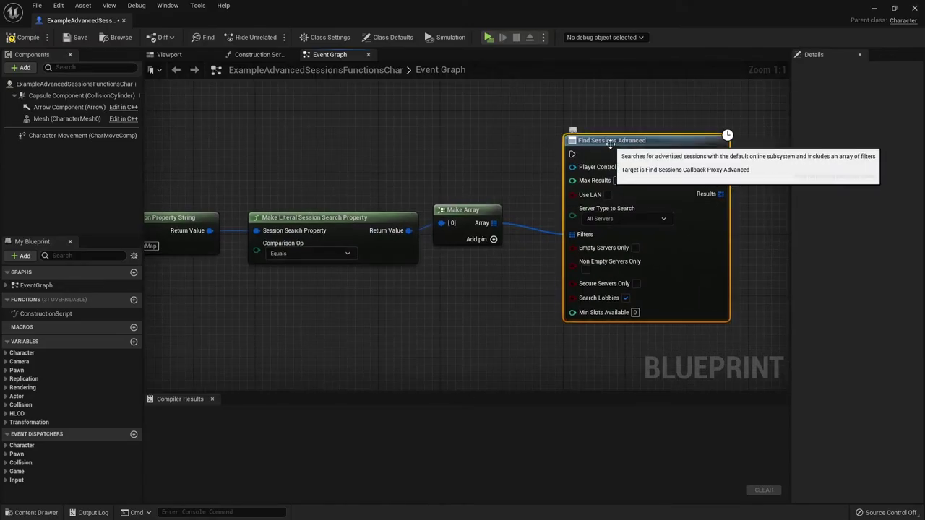
right_drag(312, 190, 455, 167)
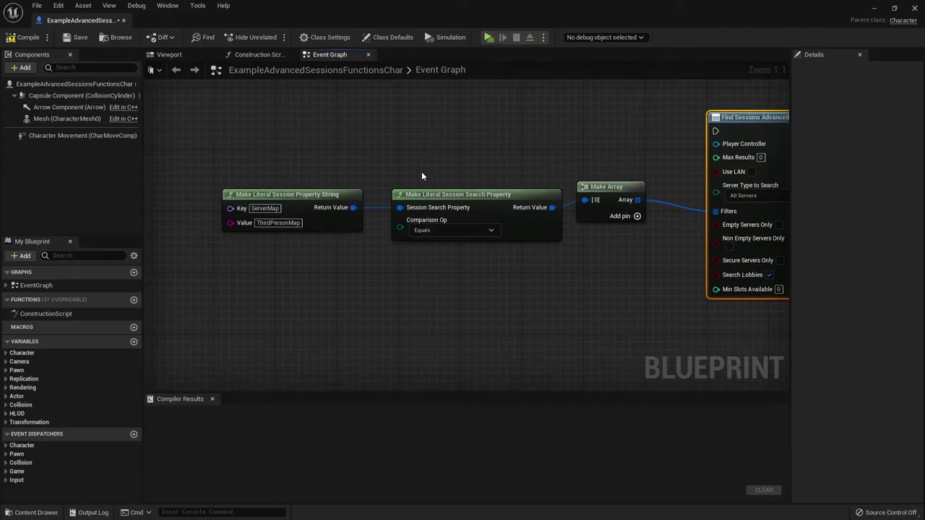
click(317, 194)
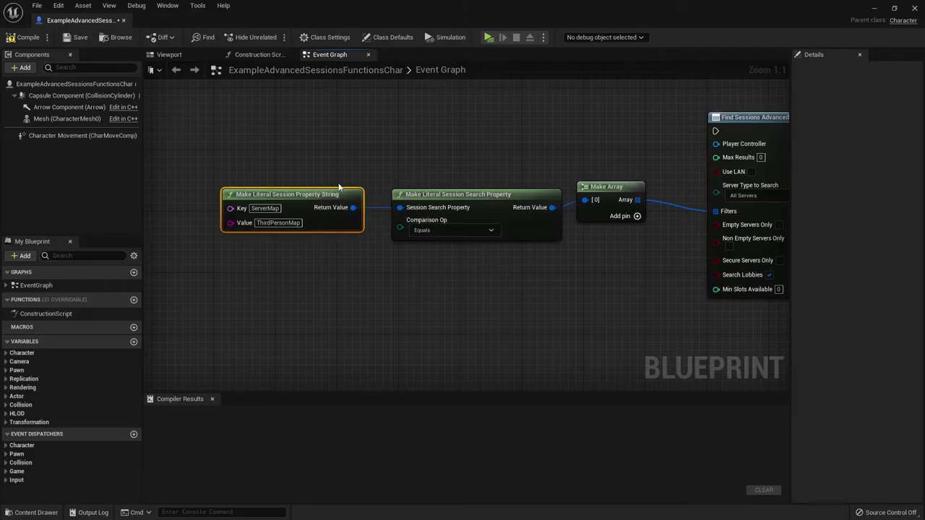
click(354, 271)
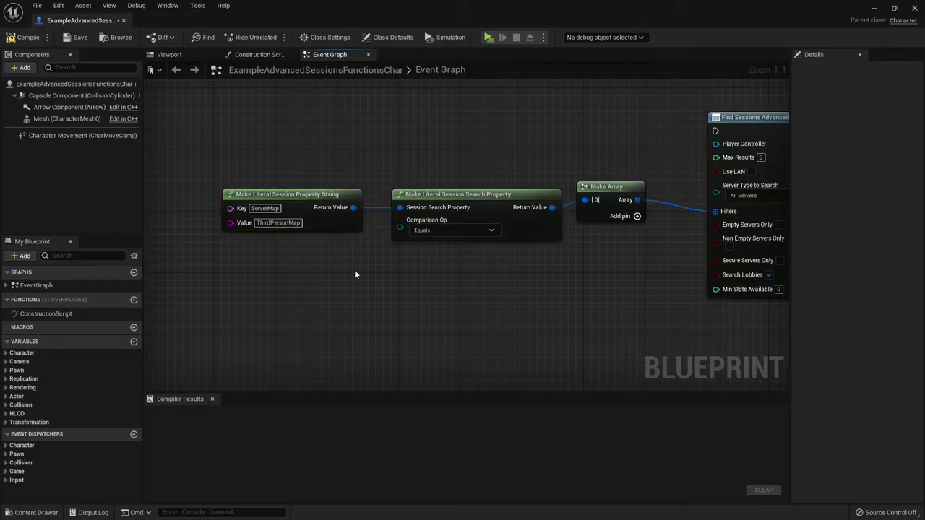
scroll(490, 294, down, 2)
right_drag(490, 294, 482, 236)
Add a Filter Session Results node using the filters array, fed by the found sessions.
right_drag(532, 196, 465, 217)
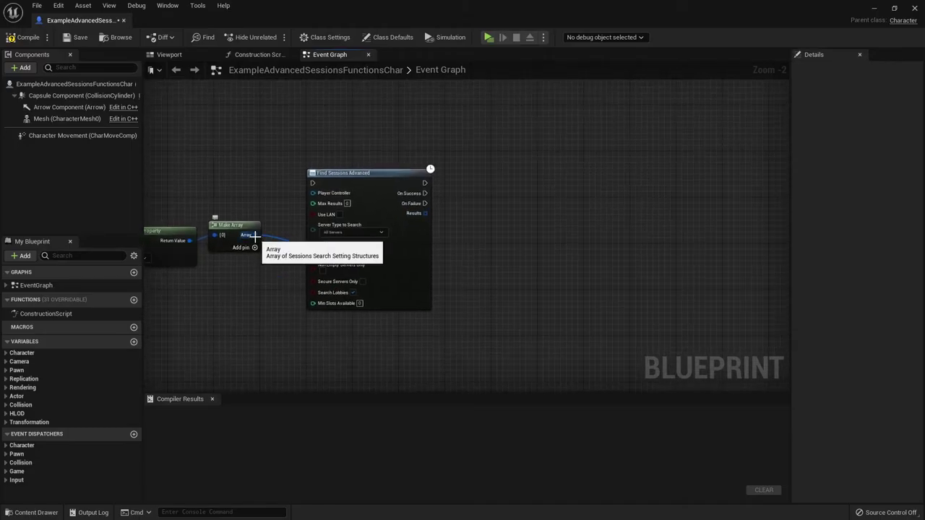
drag(255, 235, 491, 235)
text(filter)
click(547, 291)
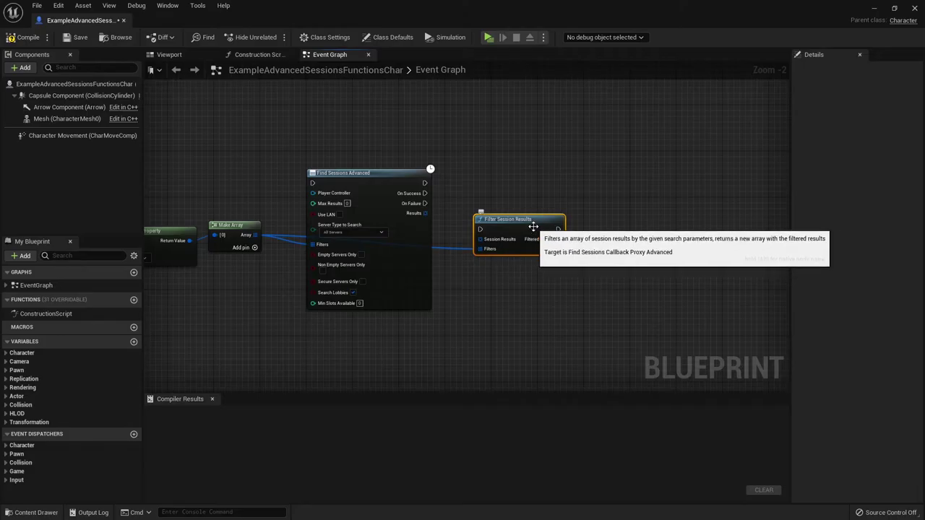
scroll(466, 260, up, 2)
drag(412, 196, 487, 231)
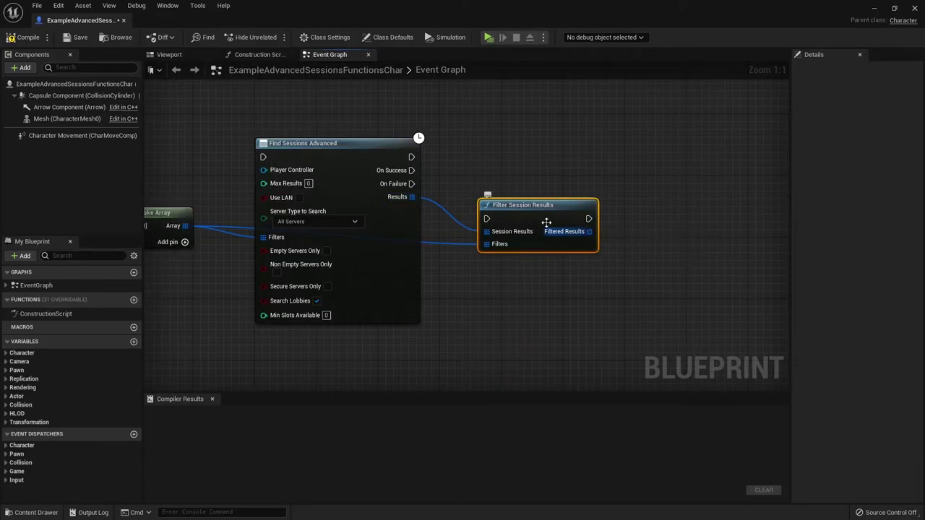
Add a For Each Loop over the search Results, triggered by On Success.
click(463, 163)
right_drag(463, 163, 412, 201)
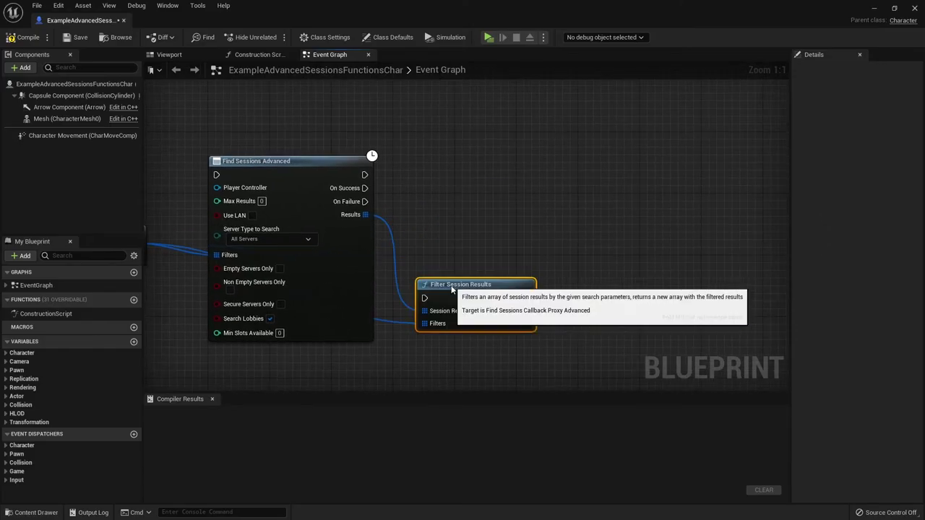
drag(364, 215, 417, 209)
text(for)
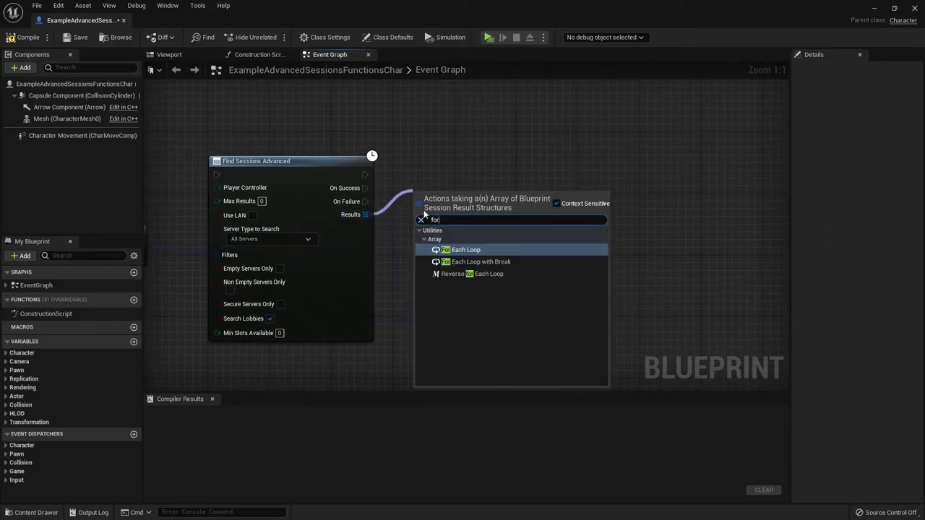
click(465, 250)
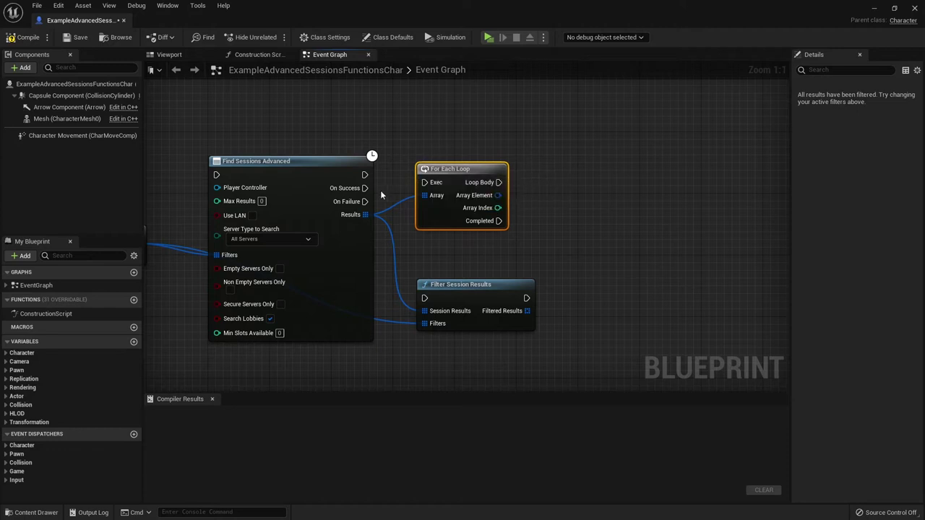
drag(365, 188, 424, 182)
Add a Get Extra Settings node reading each loop Array Element.
right_drag(460, 148, 374, 146)
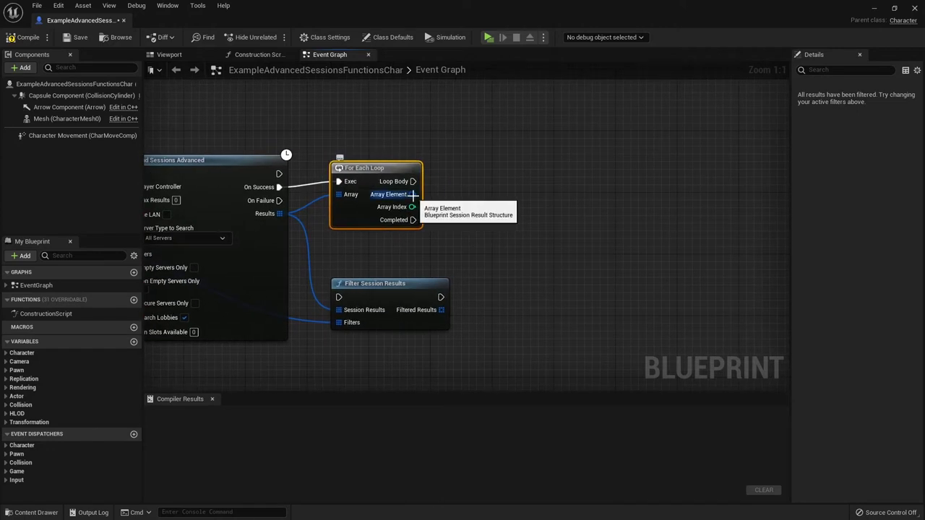
right_drag(453, 189, 393, 180)
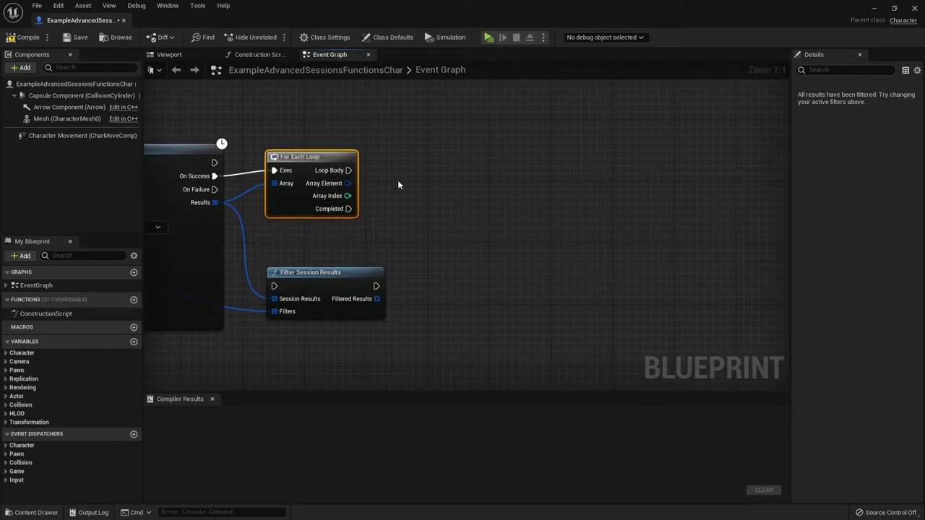
drag(348, 183, 398, 193)
text(get ea)
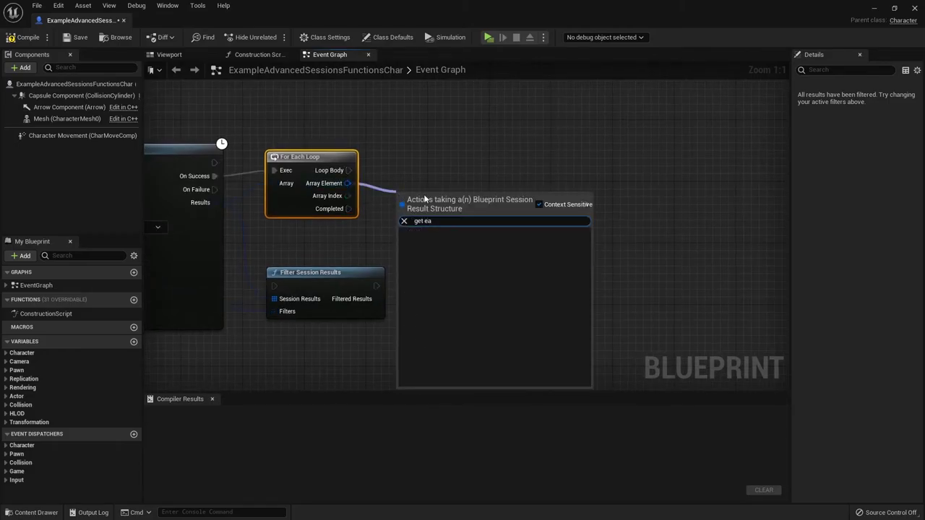
click(482, 260)
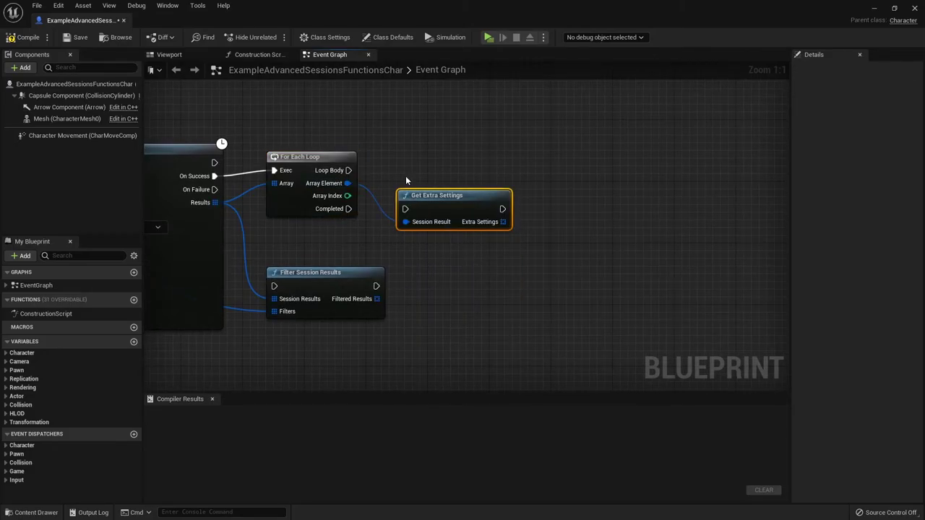
Add a Get Session Property String node wired to the Extra Settings output.
right_drag(405, 180, 312, 173)
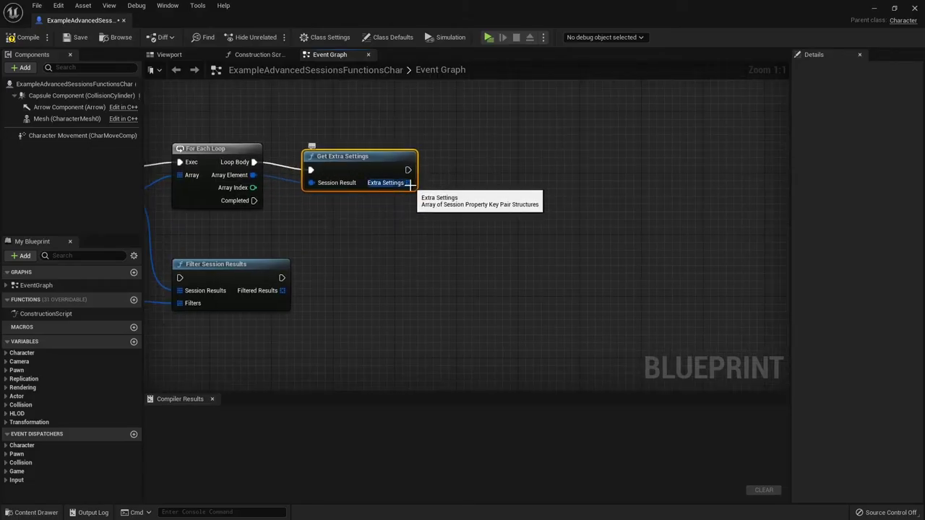
drag(301, 120, 454, 268)
right_drag(508, 247, 295, 250)
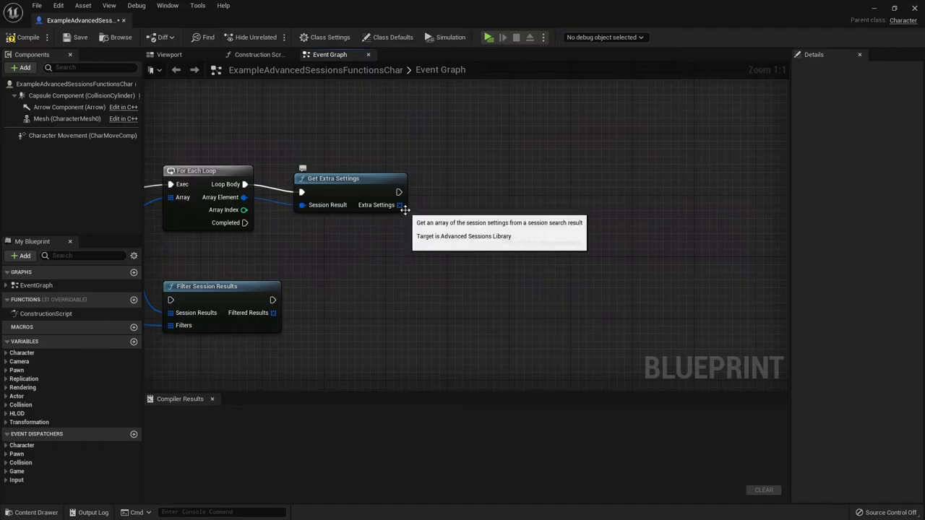
drag(398, 205, 428, 237)
text(get sess)
click(541, 352)
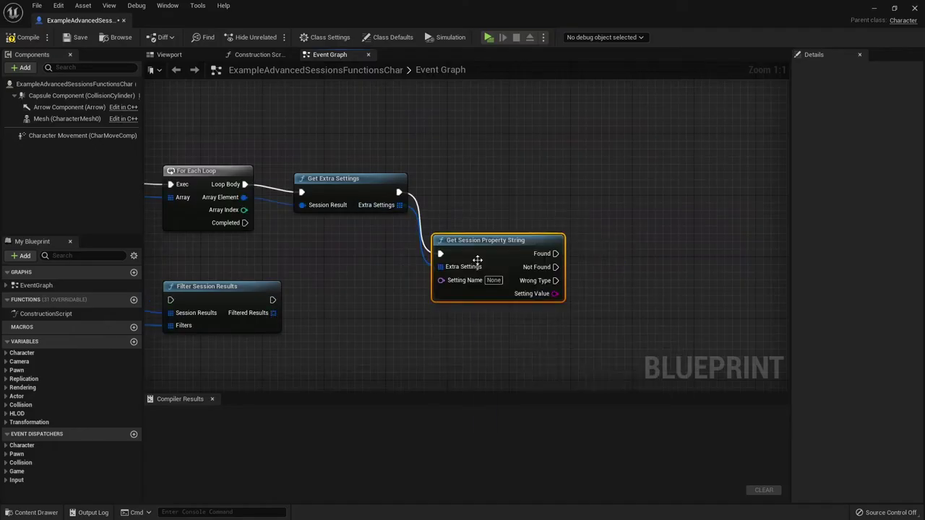
Set its Setting Name to ServerMap, matching the key used when hosting sessions.
right_drag(535, 208, 379, 157)
ctrl+scroll(379, 157, up, 7)
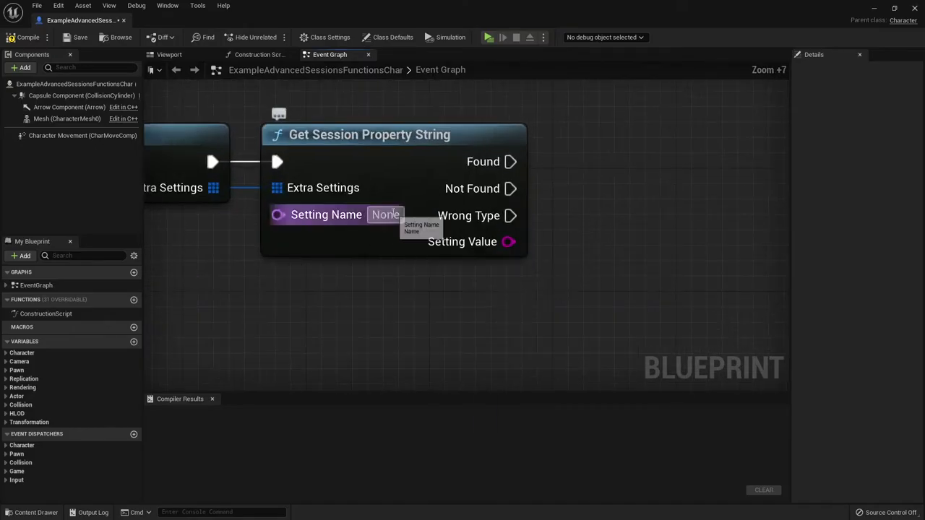
click(388, 215)
text(ServerMap)
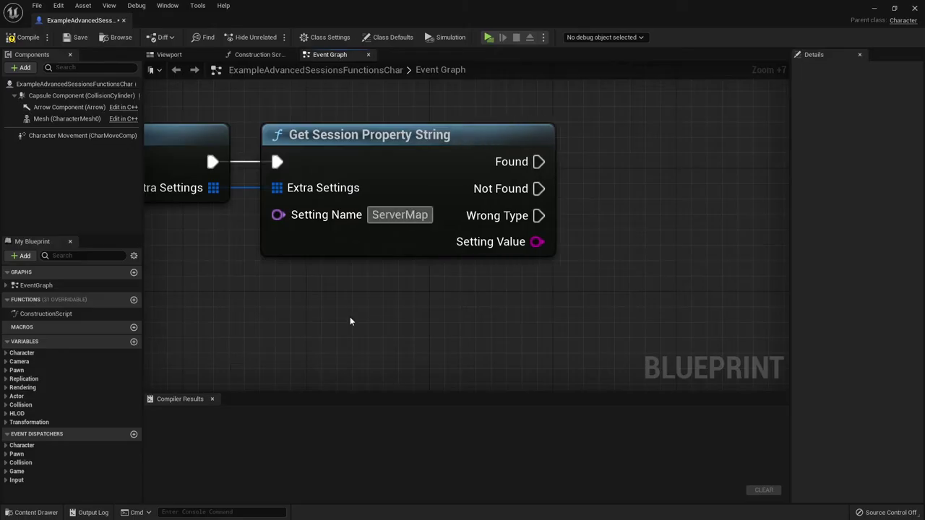
scroll(357, 317, down, 5)
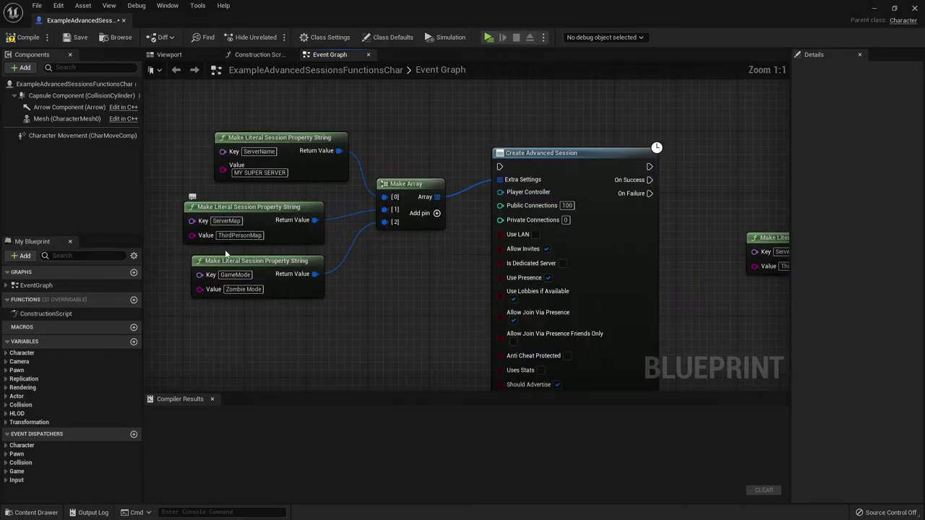
click(258, 211)
scroll(575, 253, up, 7)
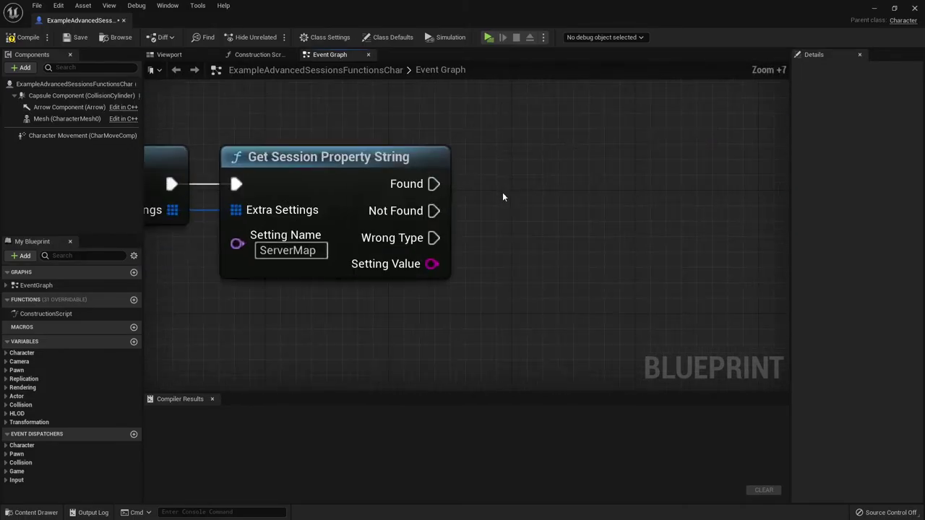
mouse_move(434, 184)
mouse_down()
mouse_move(430, 266)
mouse_move(531, 259)
mouse_up()
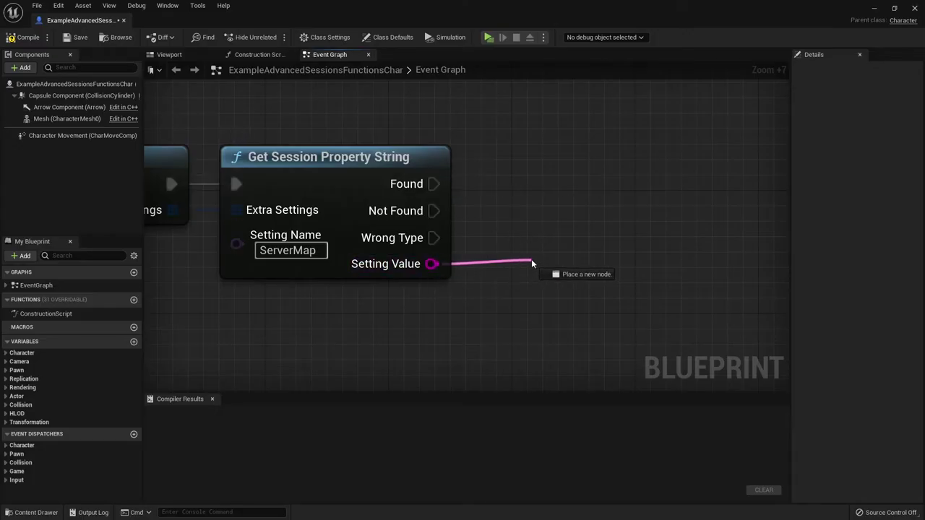
click(489, 280)
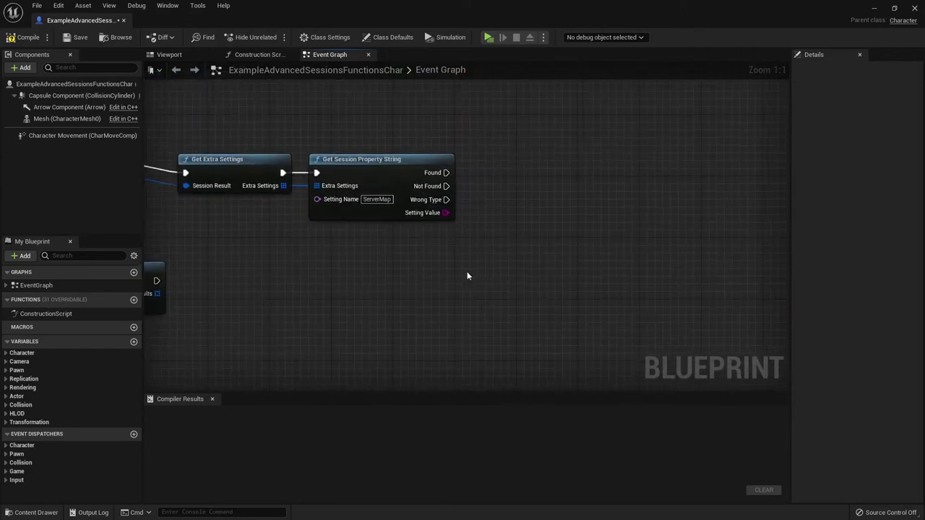
Add a Join Session node and feed each looped Array Element into its Search Result.
right_click(467, 273)
text(join session)
key(Return)
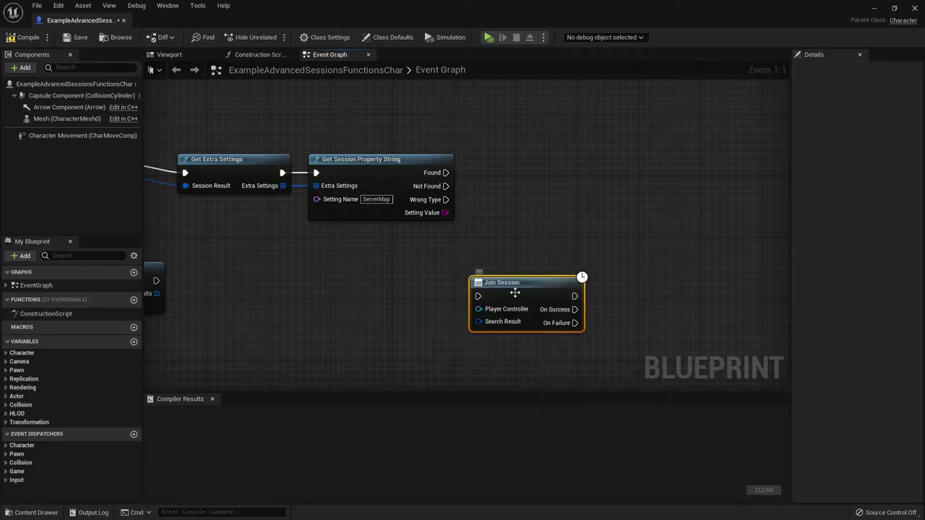
click(443, 273)
scroll(488, 271, down, 2)
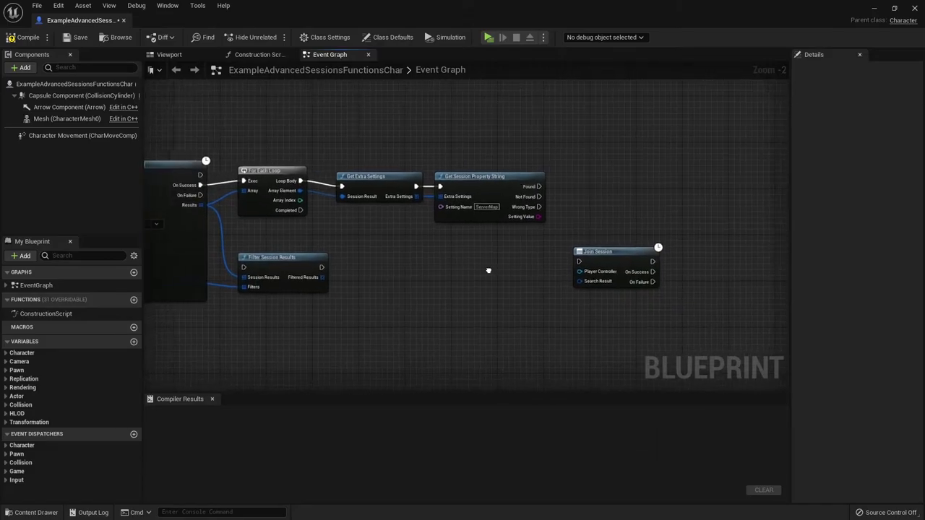
drag(299, 190, 579, 281)
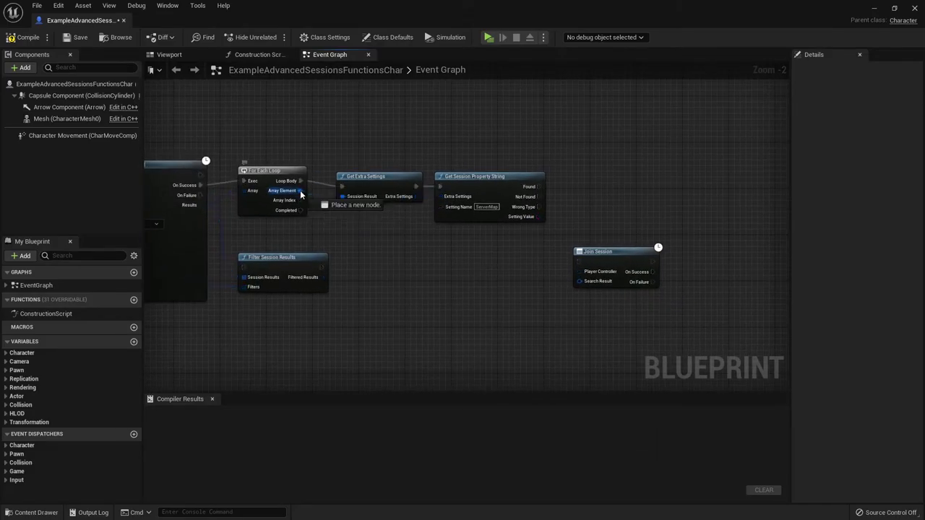
mouse_move(475, 291)
right_down()
mouse_move(517, 258)
mouse_move(564, 134)
mouse_move(522, 153)
right_up()
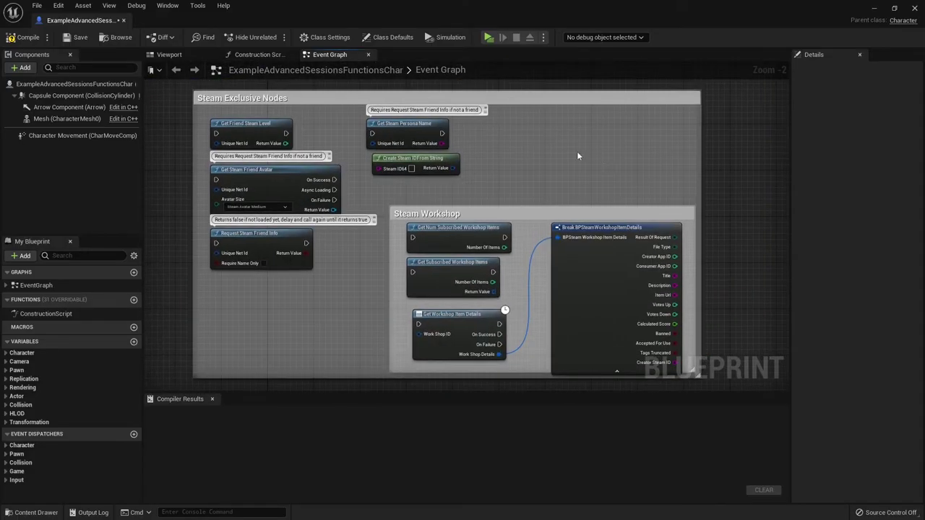
From Get Steam Friend Avatar's Unique Net Id, add Advanced Friends > Steam API > Get Local Steam ID From Steam.
click(283, 171)
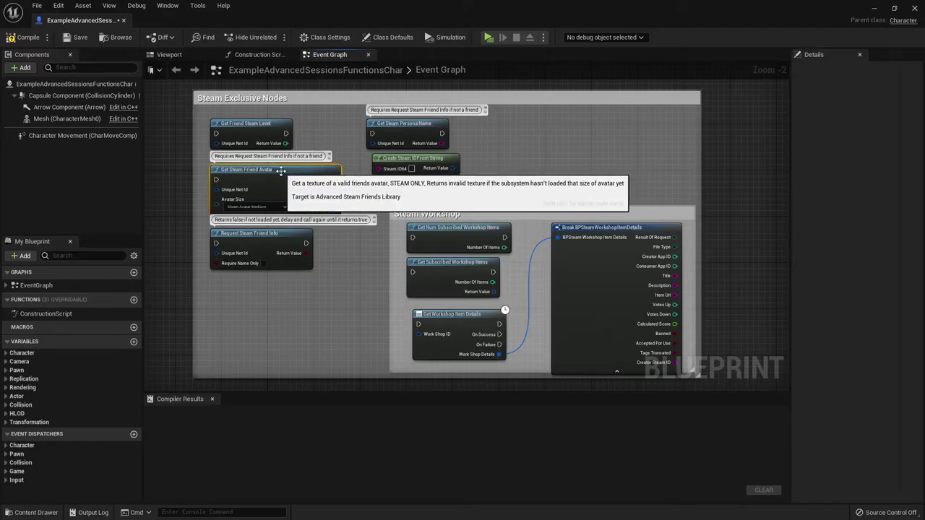
right_drag(283, 171, 275, 185)
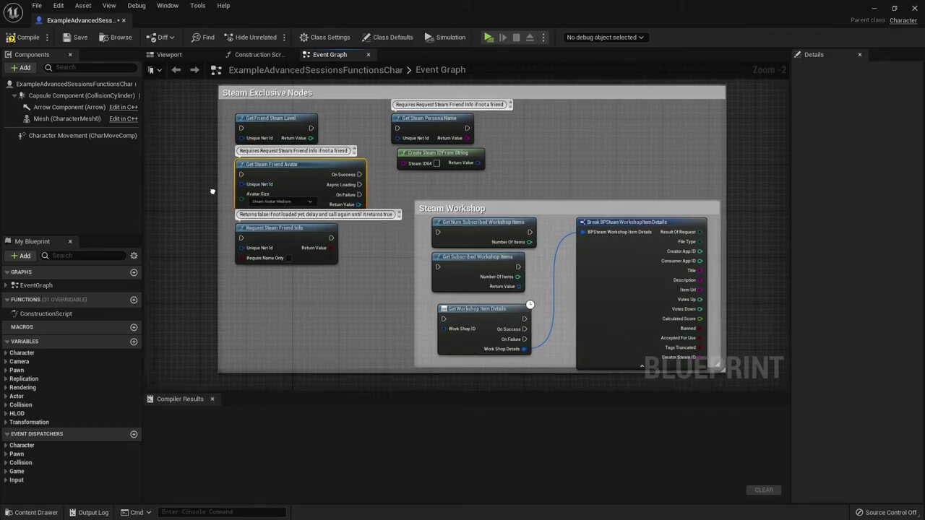
right_drag(235, 191, 308, 179)
drag(308, 179, 242, 180)
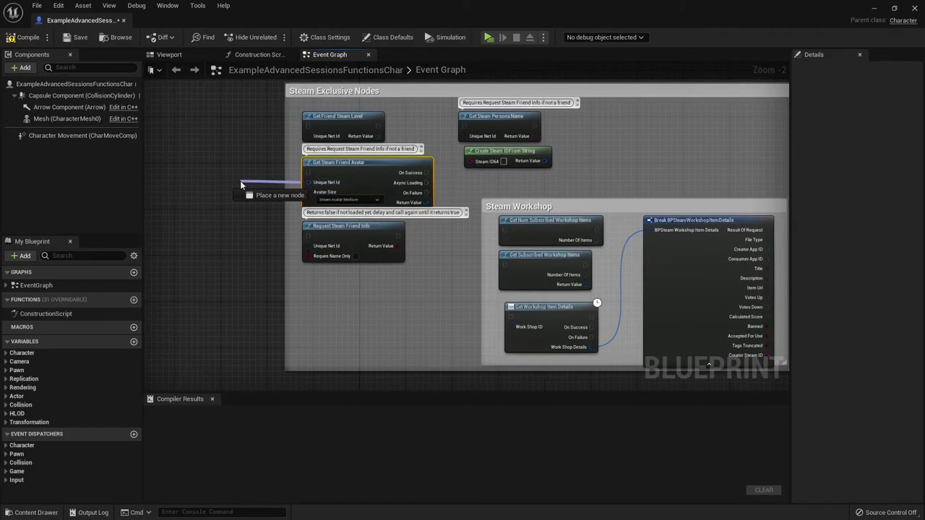
click(250, 269)
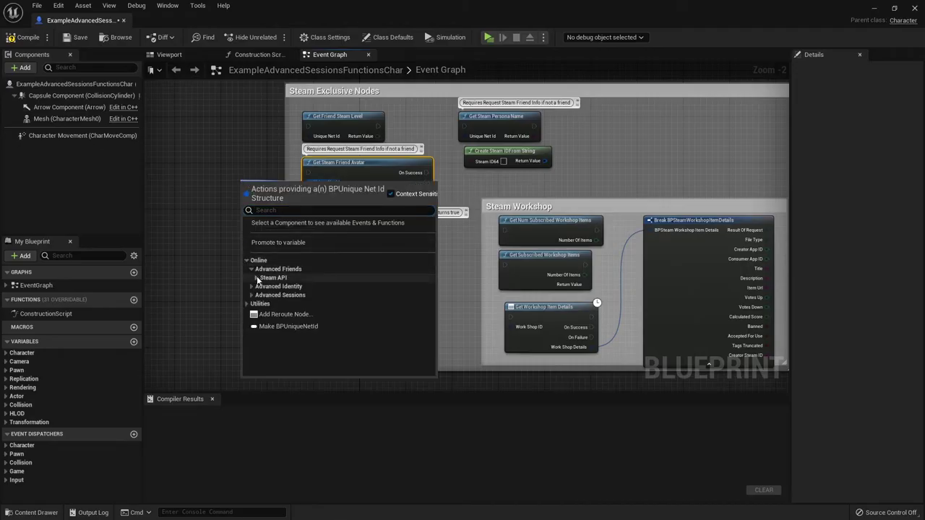
click(256, 277)
click(336, 296)
scroll(264, 217, up, 7)
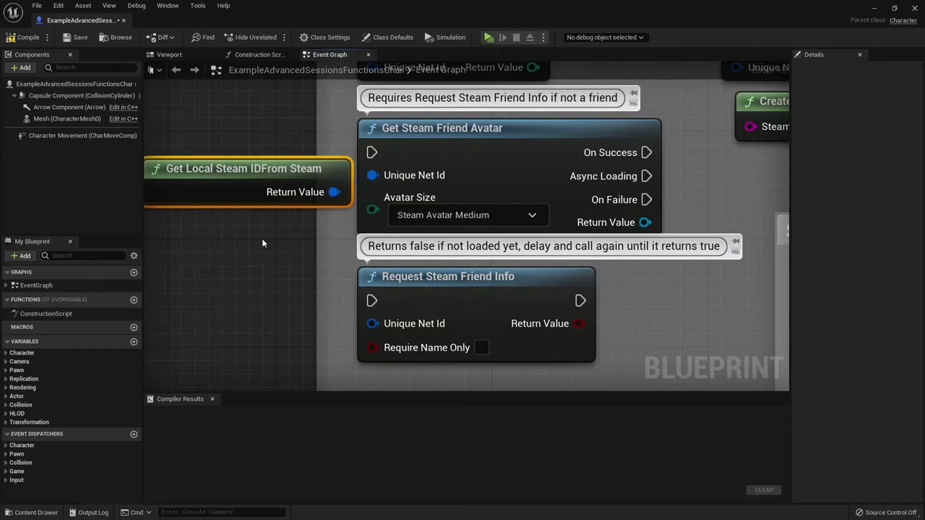
scroll(261, 242, down, 1)
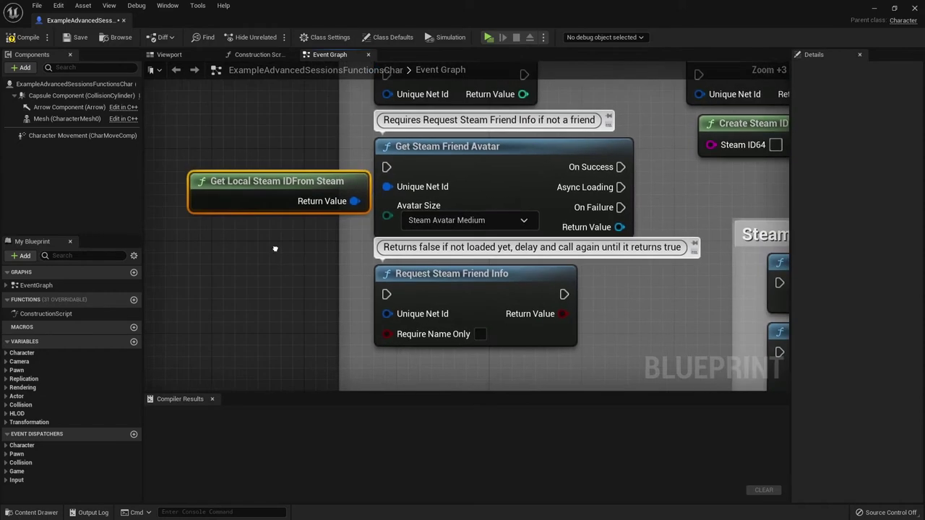
scroll(272, 228, down, 1)
scroll(283, 228, down, 7)
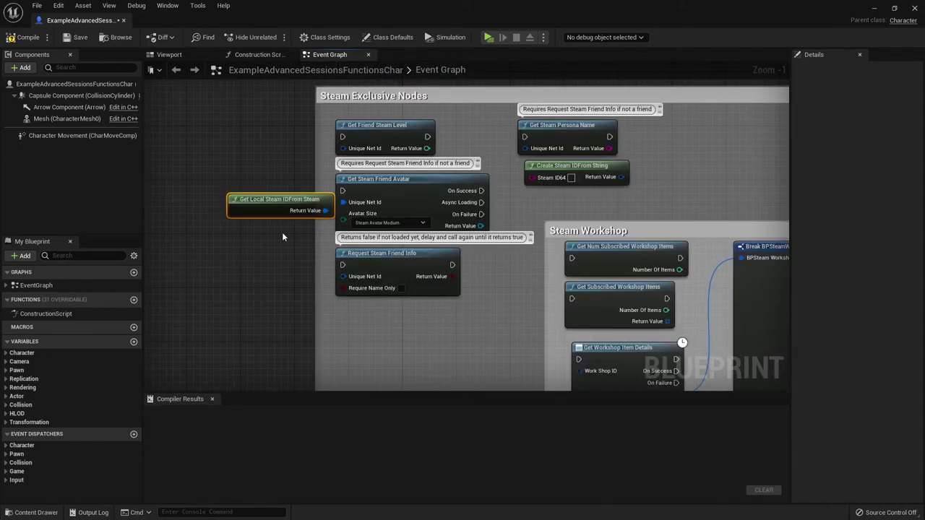
scroll(337, 256, up, 3)
mouse_move(337, 256)
right_down()
mouse_move(362, 189)
mouse_move(349, 128)
right_up()
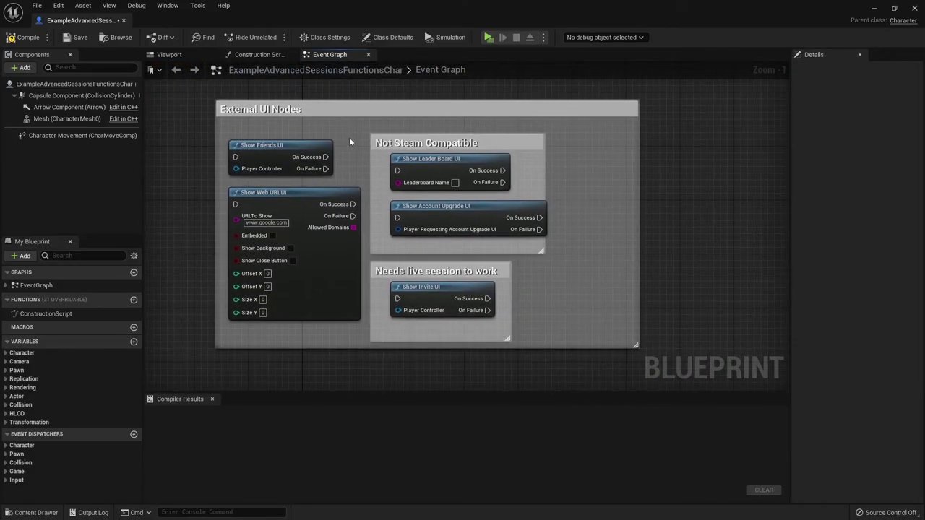
click(287, 154)
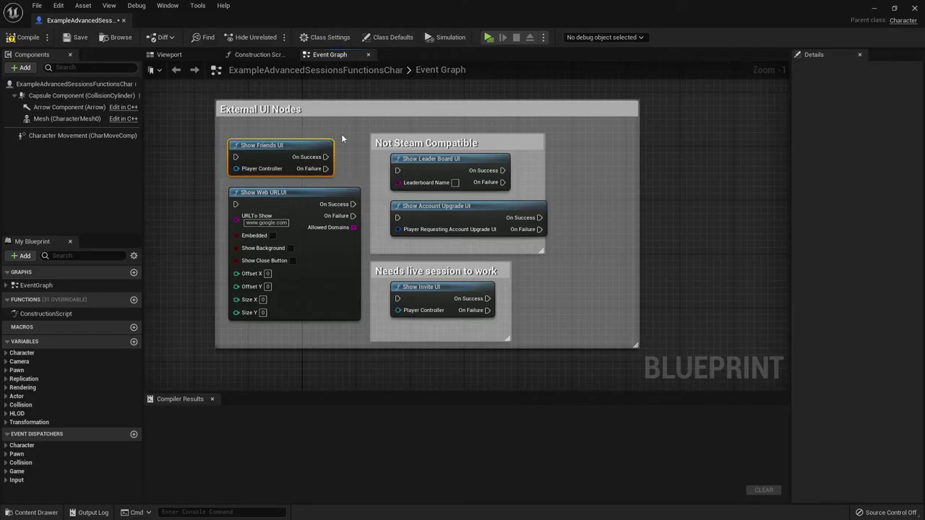
right_drag(422, 181, 361, 15)
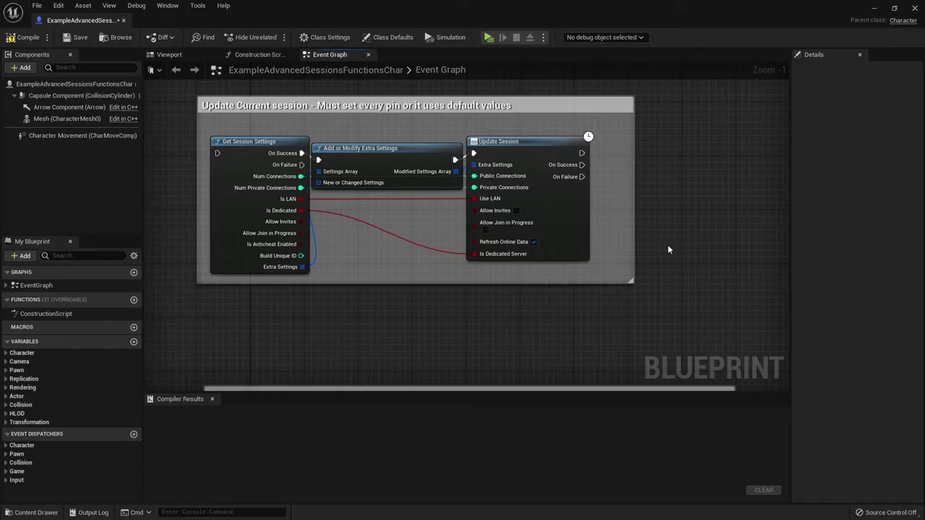
click(380, 166)
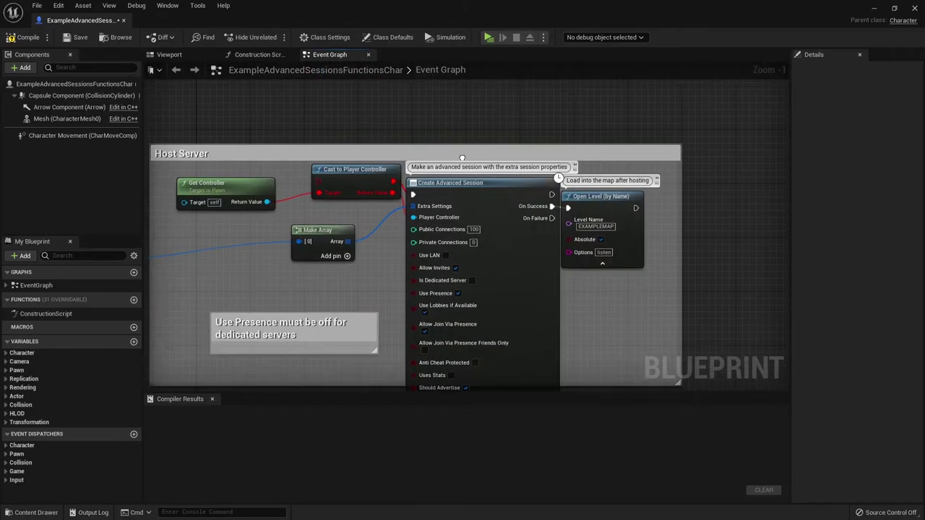
right_drag(376, 160, 594, 128)
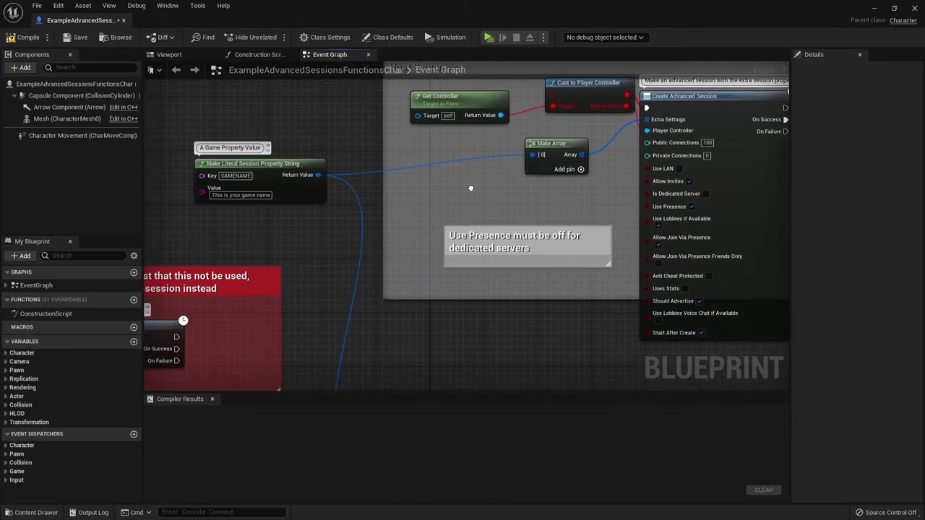
right_drag(329, 261, 504, 128)
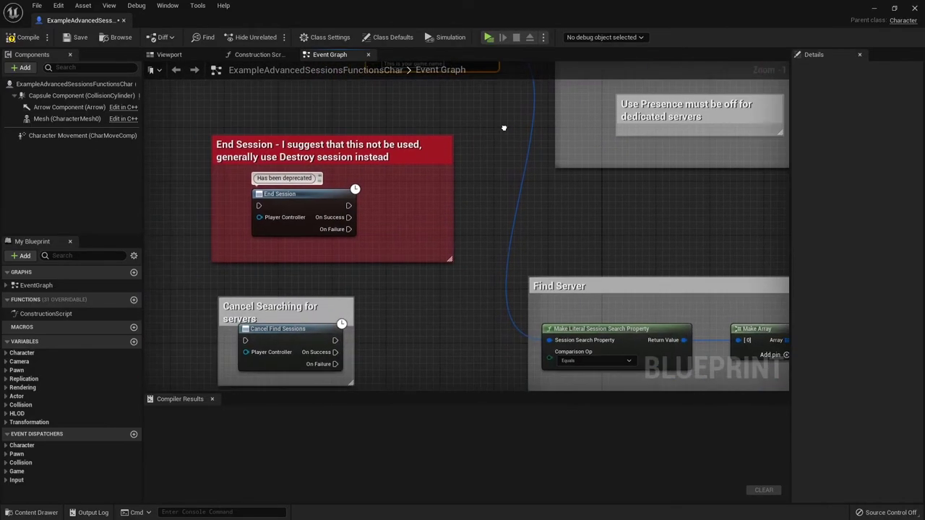
click(311, 196)
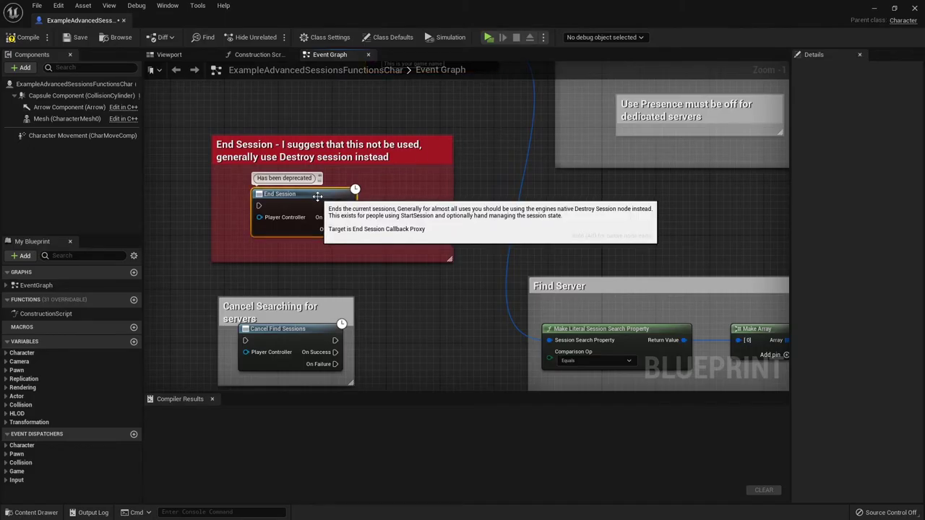
right_drag(389, 289, 374, 193)
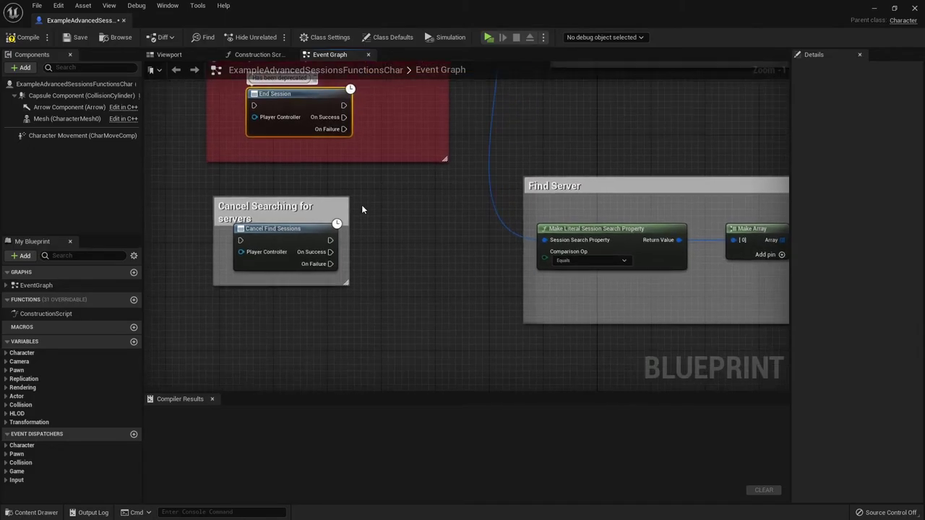
mouse_move(404, 221)
right_down()
mouse_move(371, 256)
mouse_move(217, 260)
right_up()
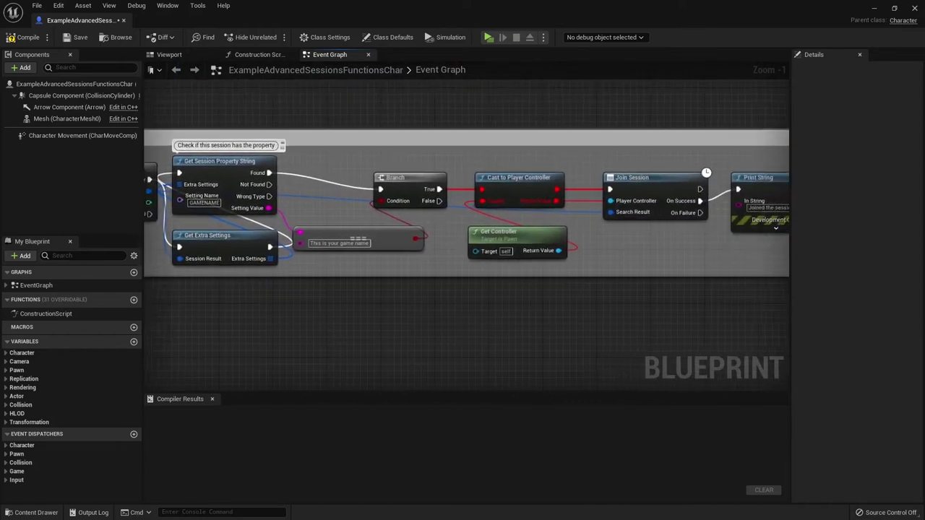
mouse_move(289, 281)
right_down()
mouse_move(527, 274)
mouse_move(468, 281)
right_up()
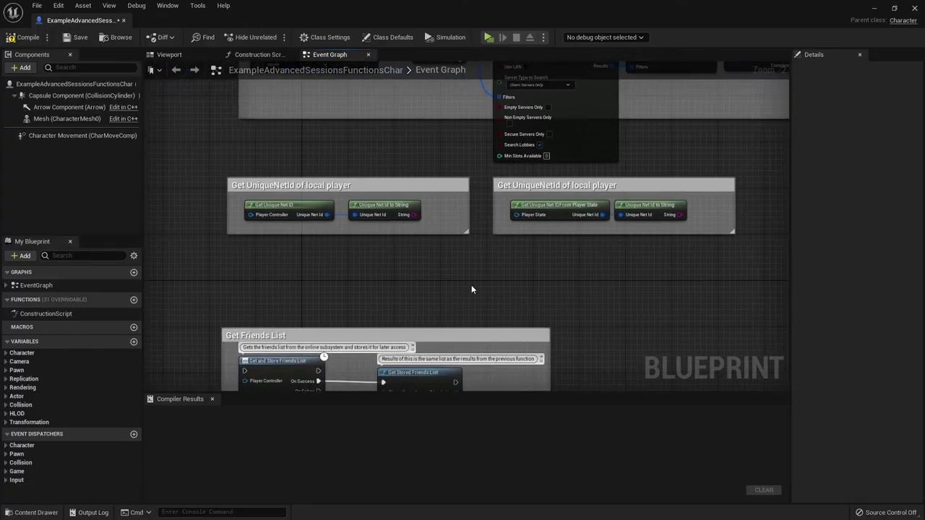
right_drag(435, 282, 578, 206)
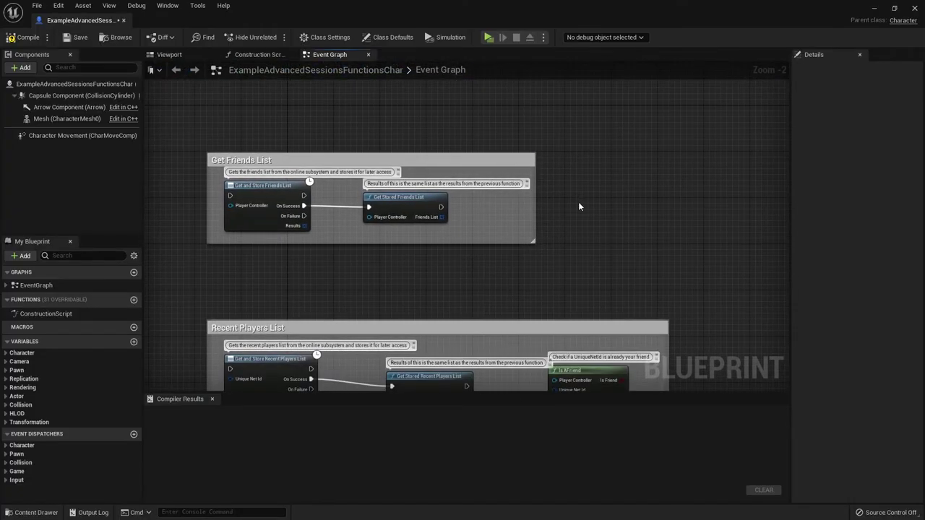
right_drag(578, 207, 651, 123)
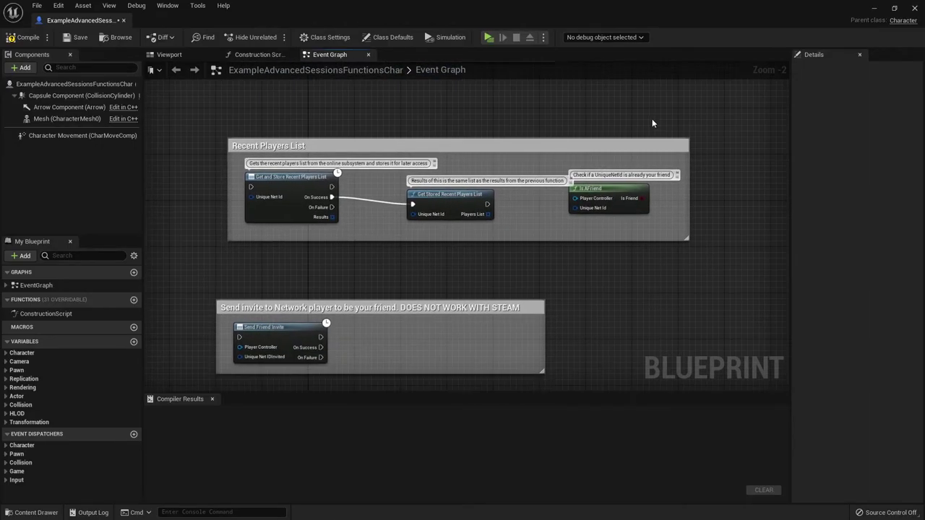
right_drag(408, 270, 407, 148)
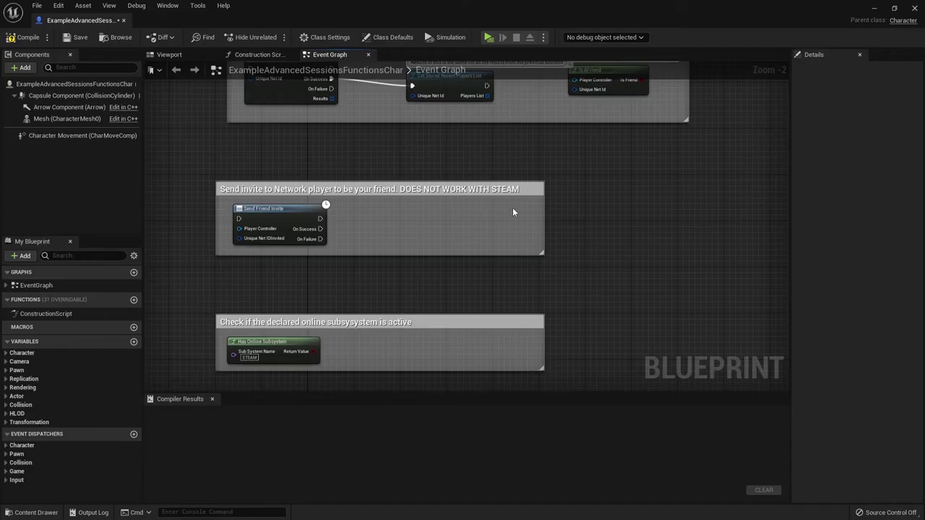
right_drag(550, 246, 515, 214)
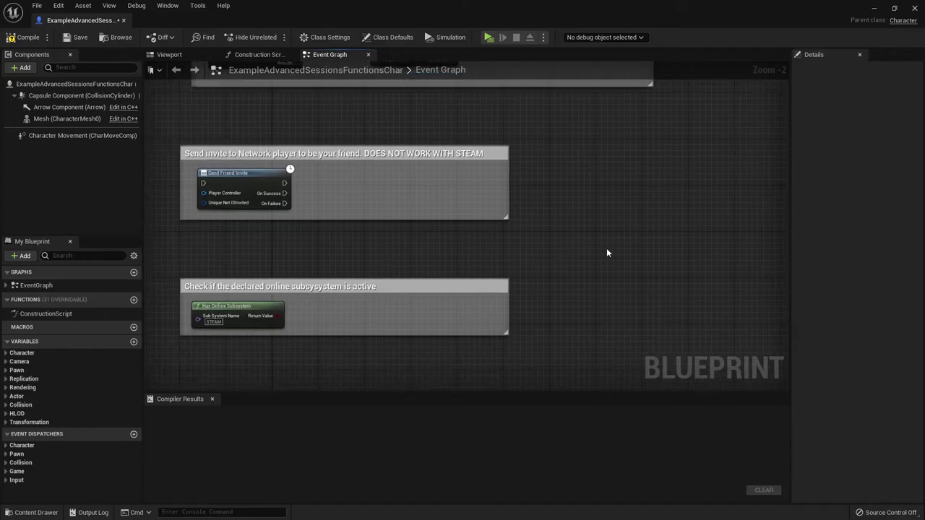
mouse_move(599, 253)
right_down()
mouse_move(586, 206)
mouse_move(603, 157)
right_up()
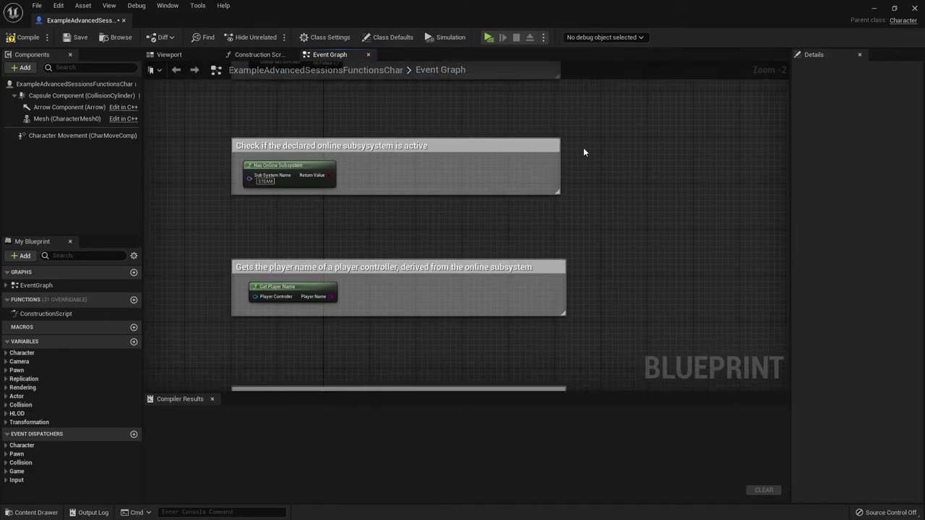
click(296, 166)
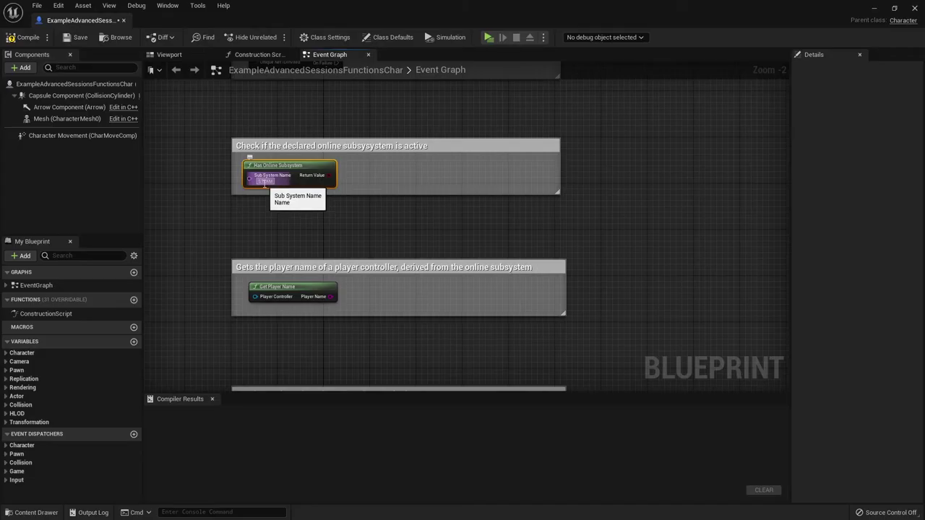
mouse_move(327, 174)
right_down()
mouse_move(336, 176)
mouse_move(304, 228)
right_up()
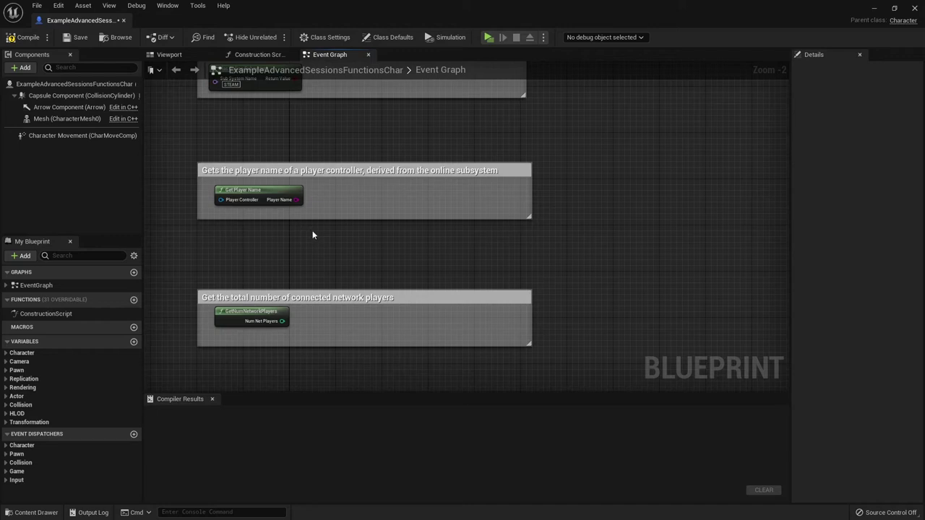
right_drag(313, 233, 348, 126)
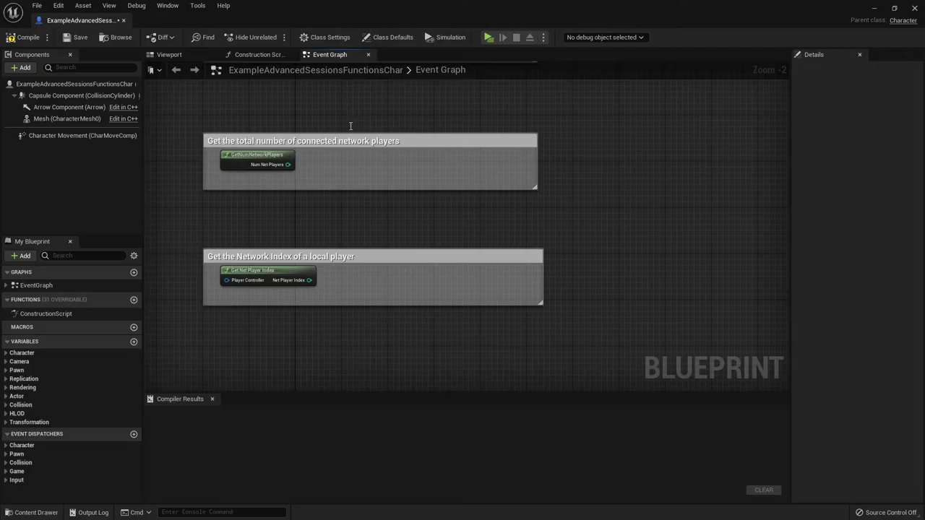
right_drag(240, 181, 221, 133)
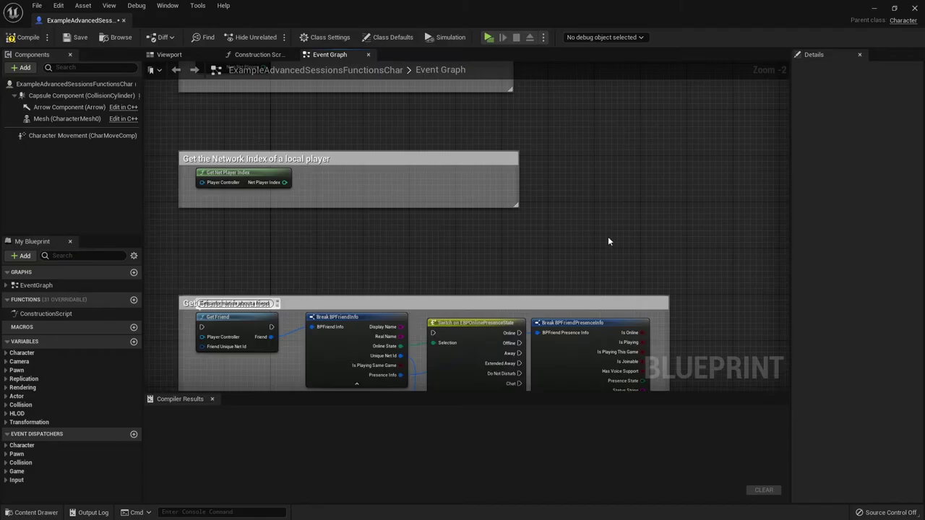
right_drag(607, 242, 524, 80)
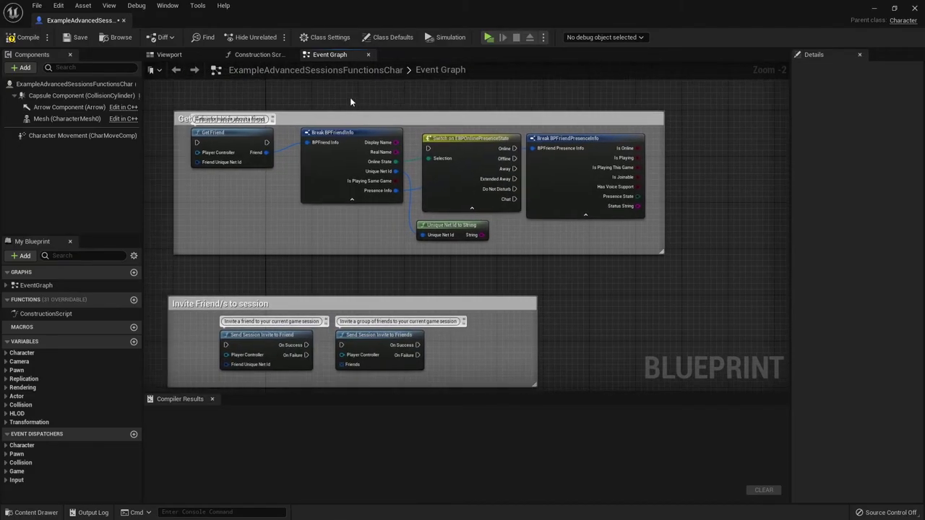
drag(345, 112, 350, 96)
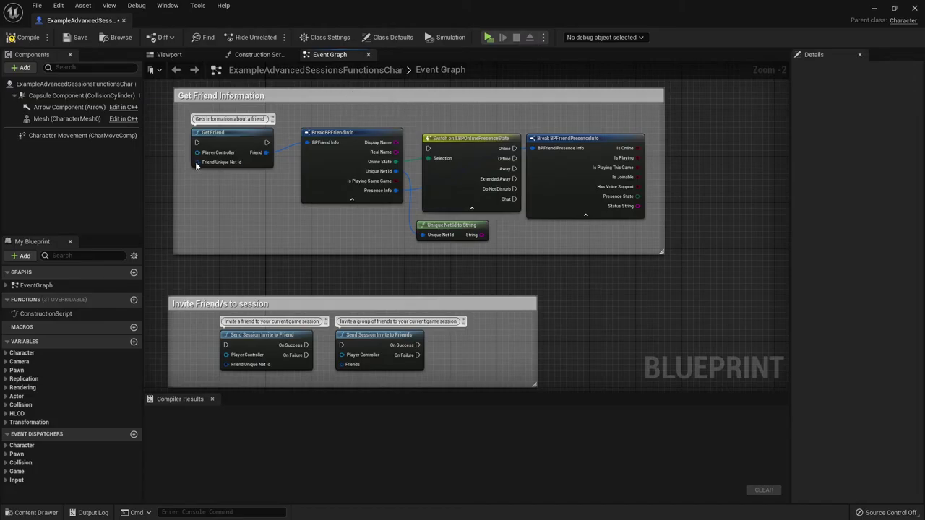
click(274, 304)
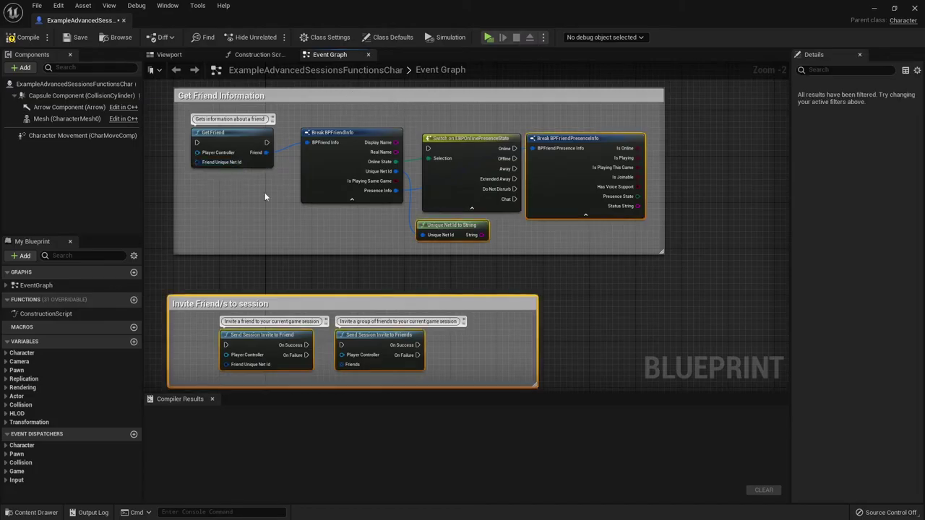
mouse_move(289, 255)
right_down()
mouse_move(303, 92)
mouse_move(342, 160)
right_up()
click(282, 175)
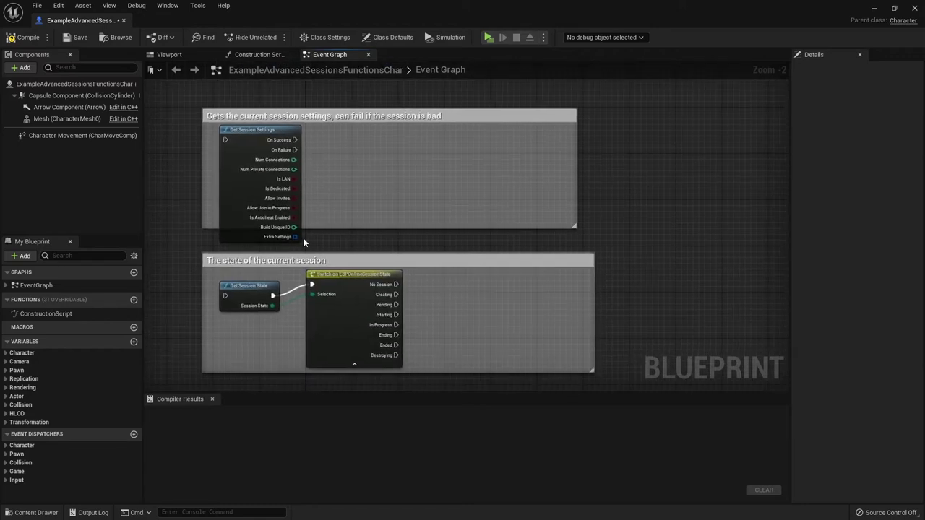
right_drag(308, 241, 351, 116)
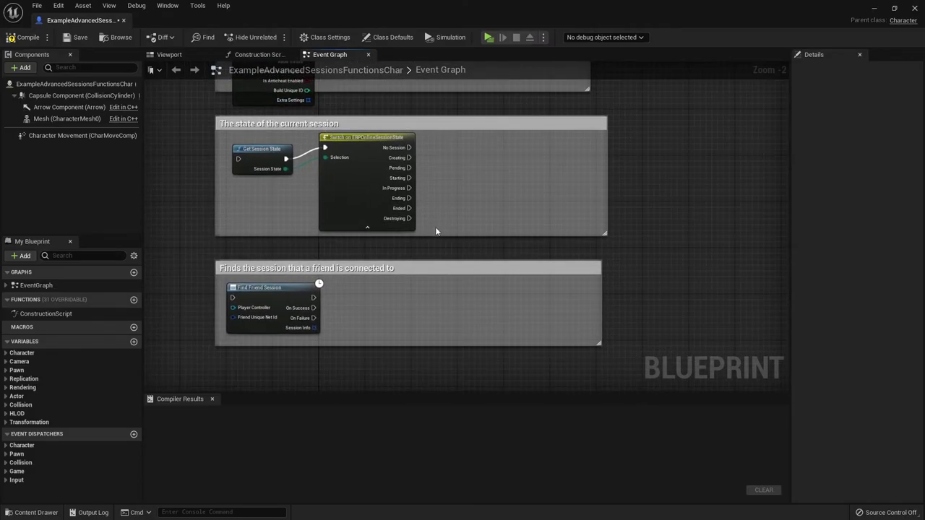
right_drag(435, 231, 396, 184)
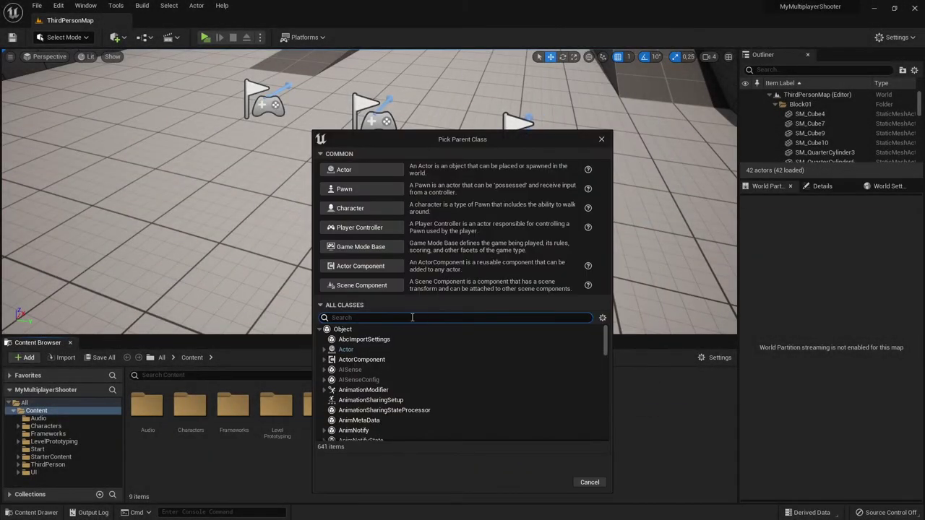
Create a Blueprint with parent AdvancedFriendsGameInstance, keep the default name, and open it.
text(ad)
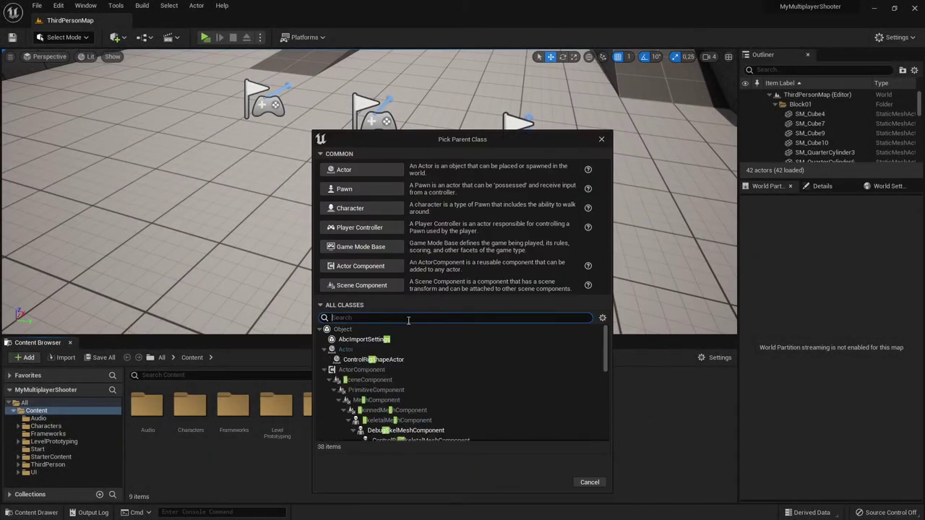
text(vance)
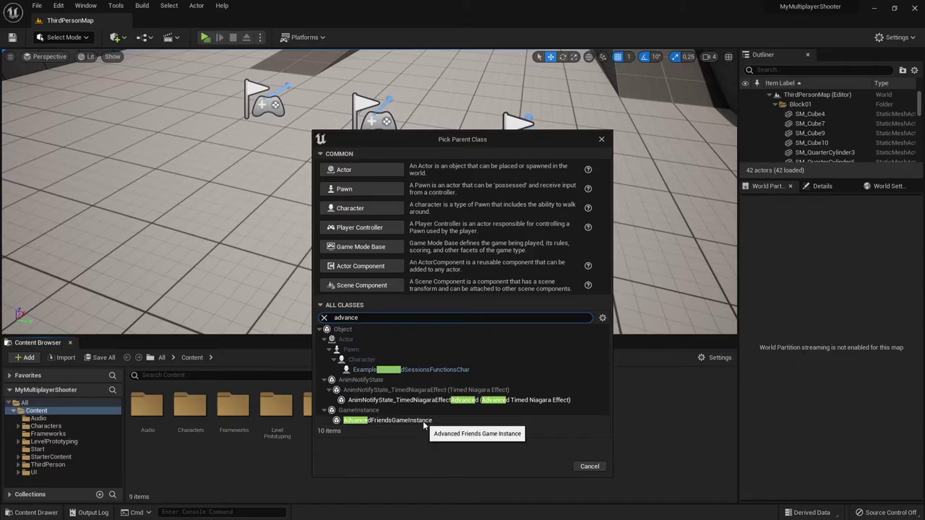
click(425, 422)
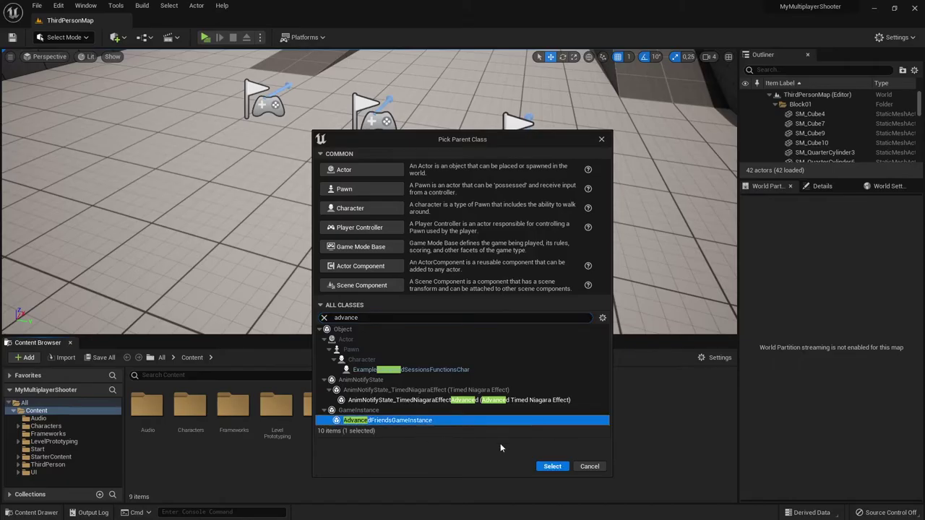
click(541, 467)
click(590, 448)
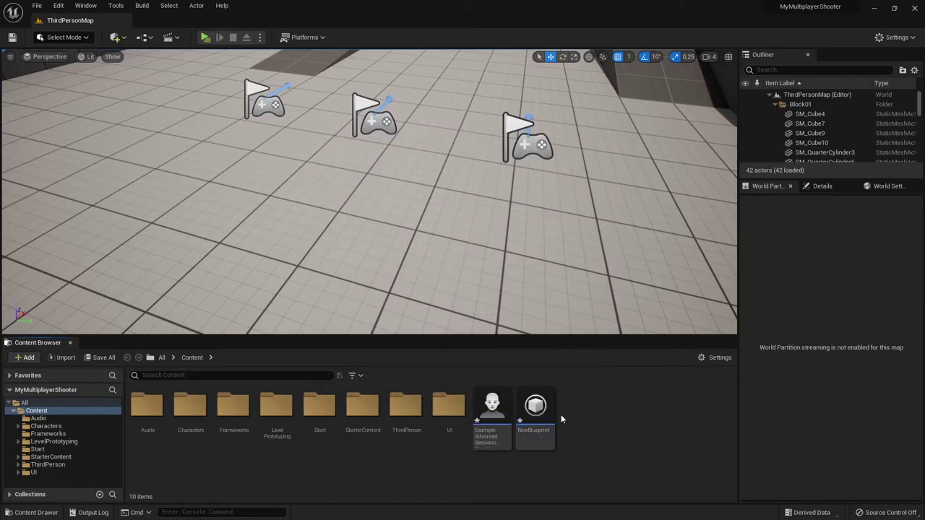
double_click(549, 412)
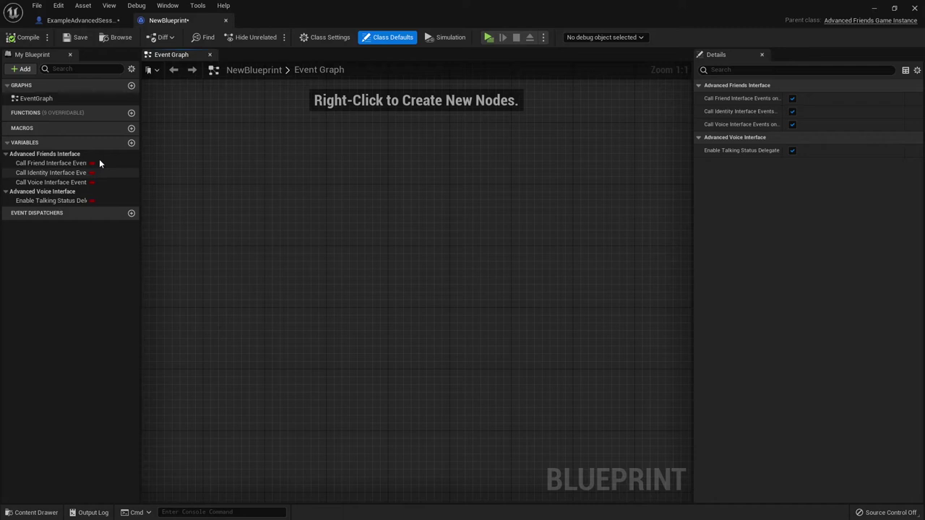
Override On Session Invite Accepted and pass its Session to Join into a Join Session node.
click(116, 114)
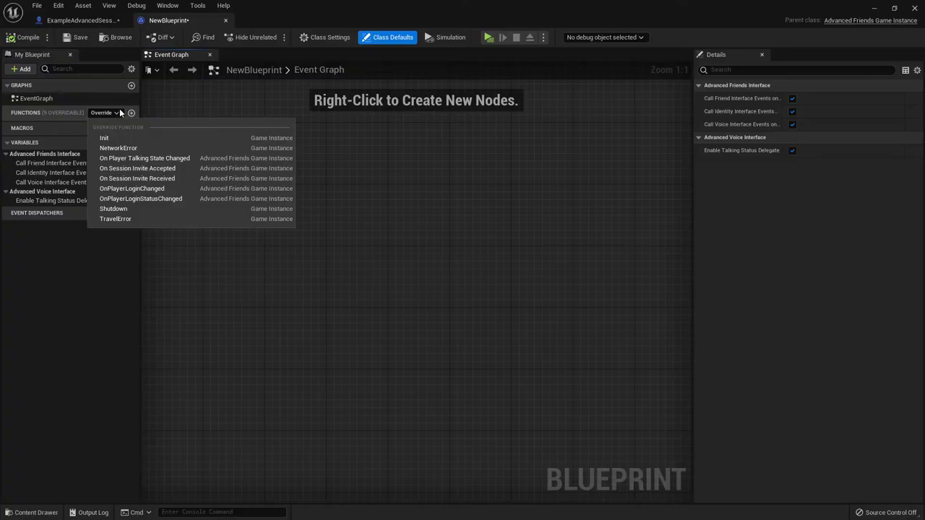
click(188, 171)
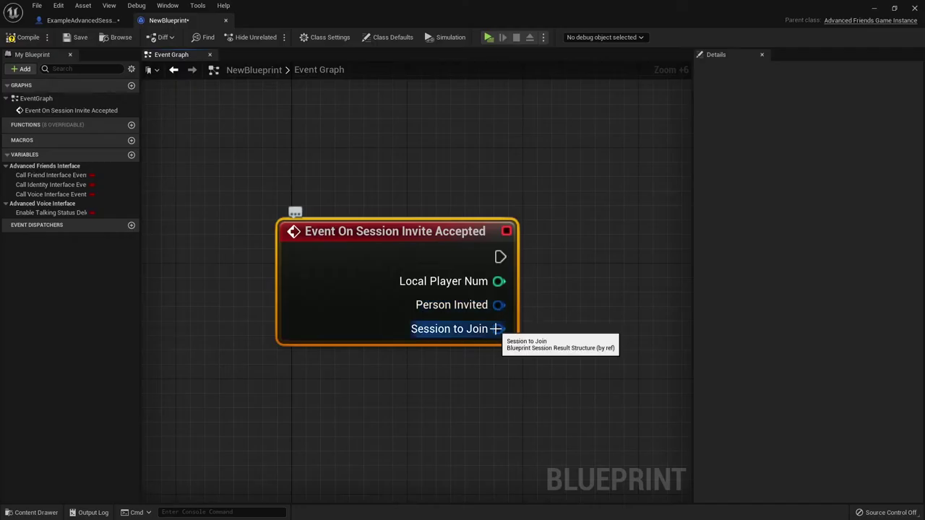
text(join session)
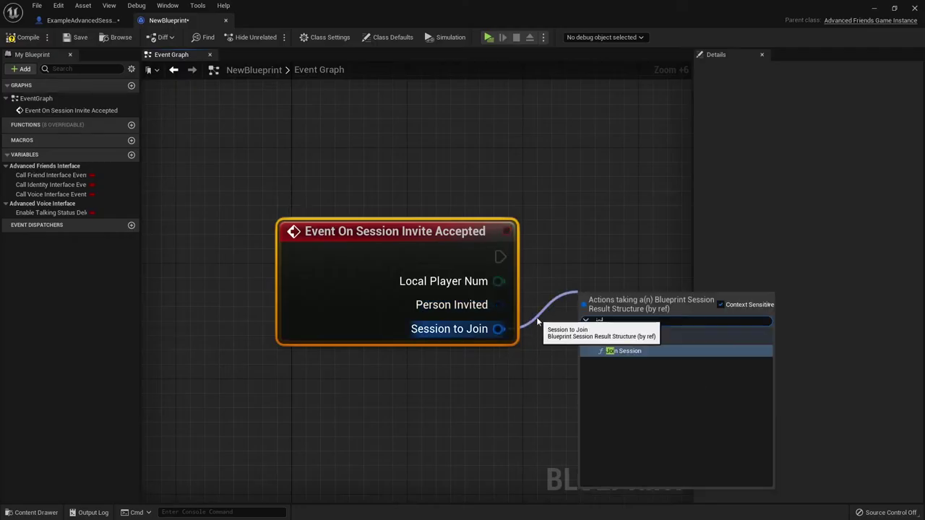
key(Return)
right_drag(499, 270, 396, 247)
mouse_move(421, 288)
mouse_down()
mouse_move(346, 297)
mouse_move(373, 291)
mouse_up()
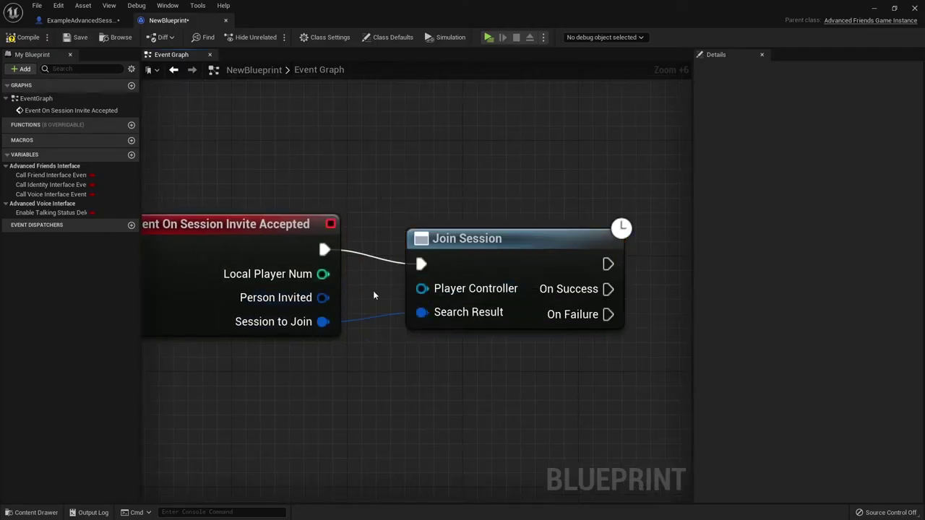
scroll(164, 210, down, 5)
Add an On Session Invite Received event below Invite Accepted, then check the parent class in Class Settings.
click(114, 124)
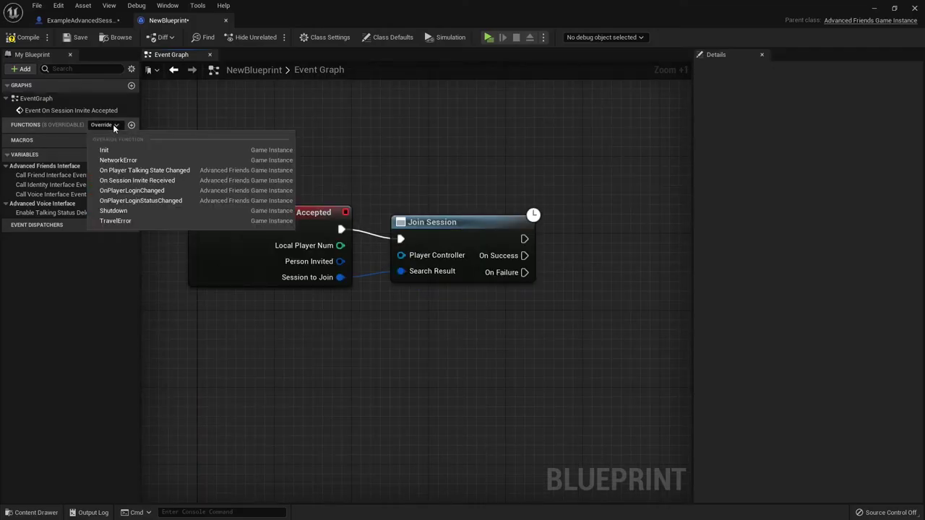
click(171, 180)
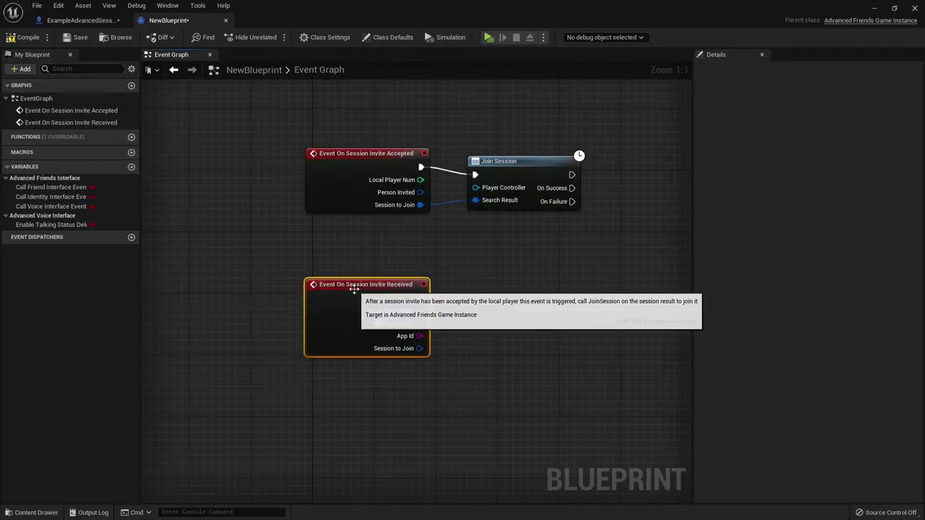
drag(347, 288, 339, 249)
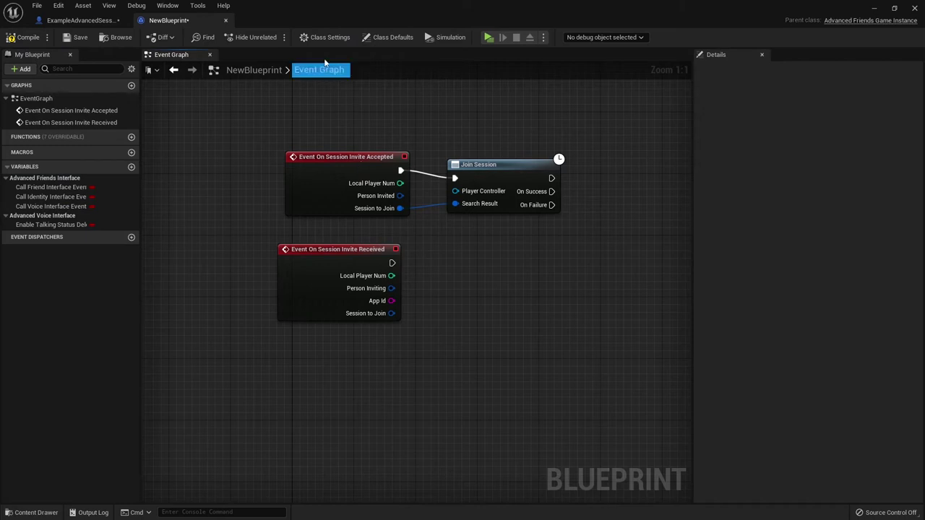
click(325, 36)
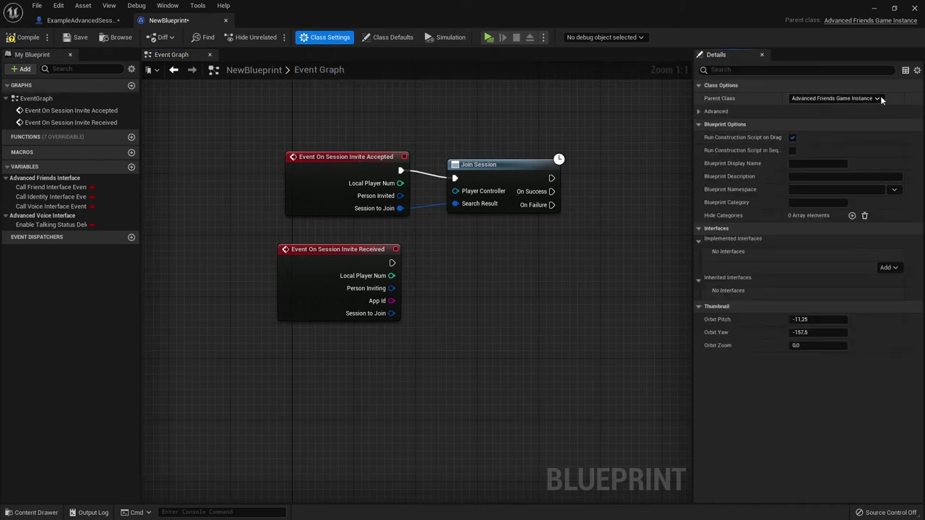
click(877, 98)
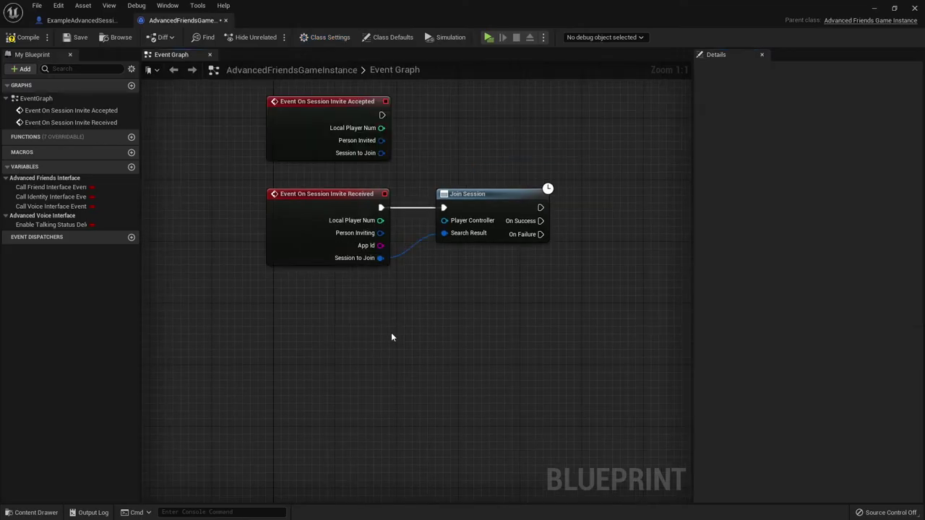
Add Login User and Is Logged In nodes, exposing Login User's Auth Type input.
text(accau)
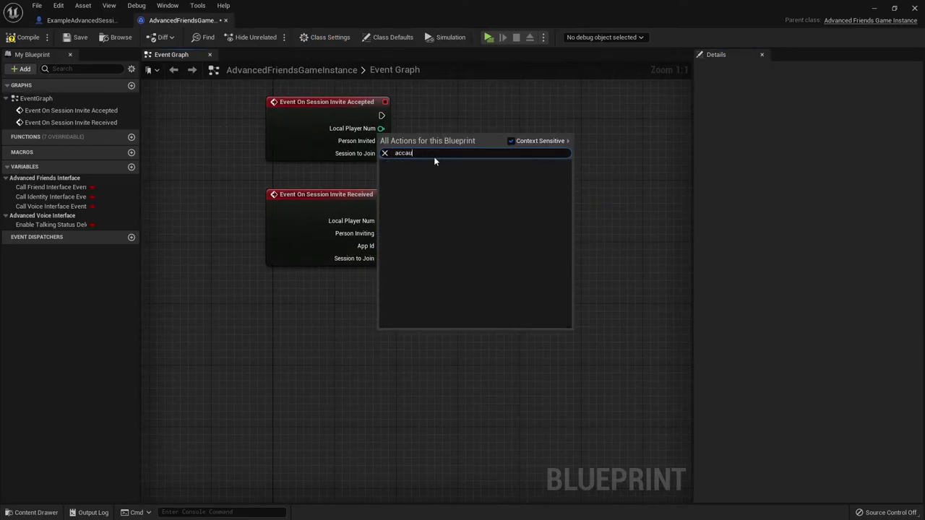
text(login)
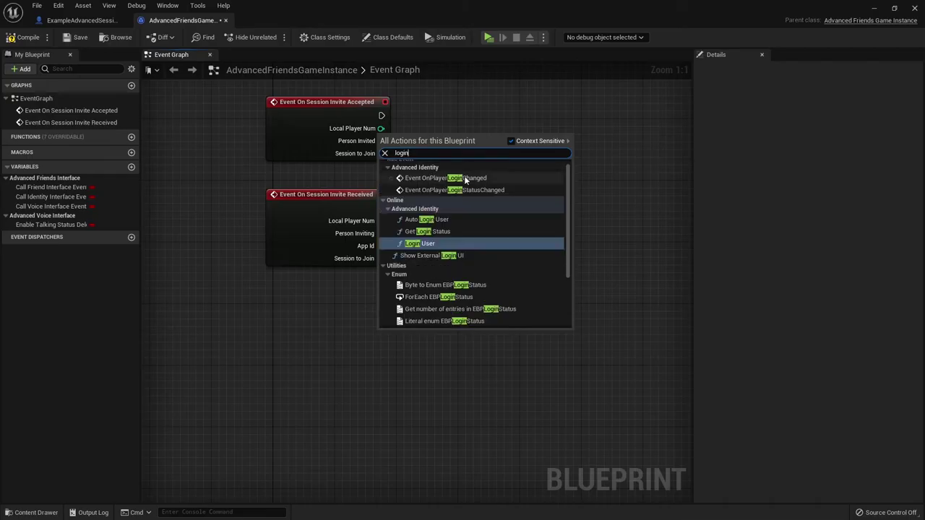
click(460, 243)
right_click(405, 346)
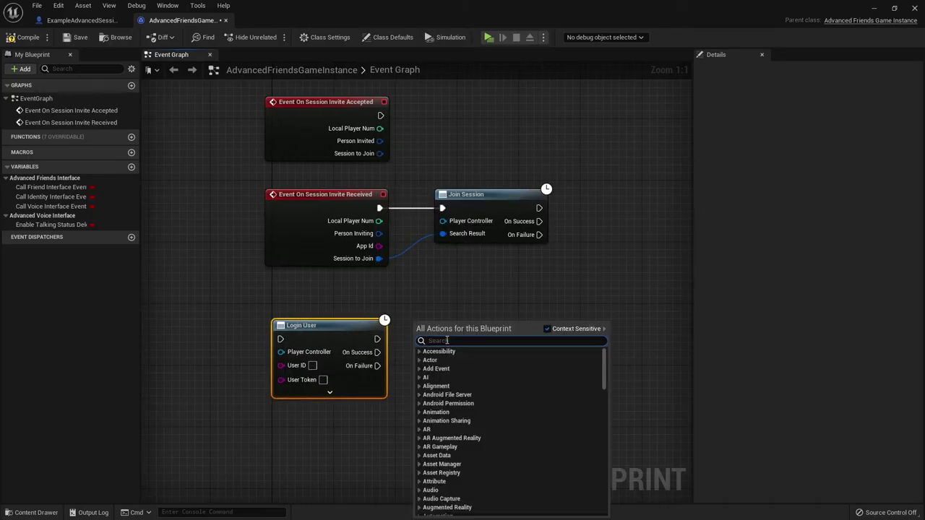
text(is logged)
click(437, 356)
click(329, 391)
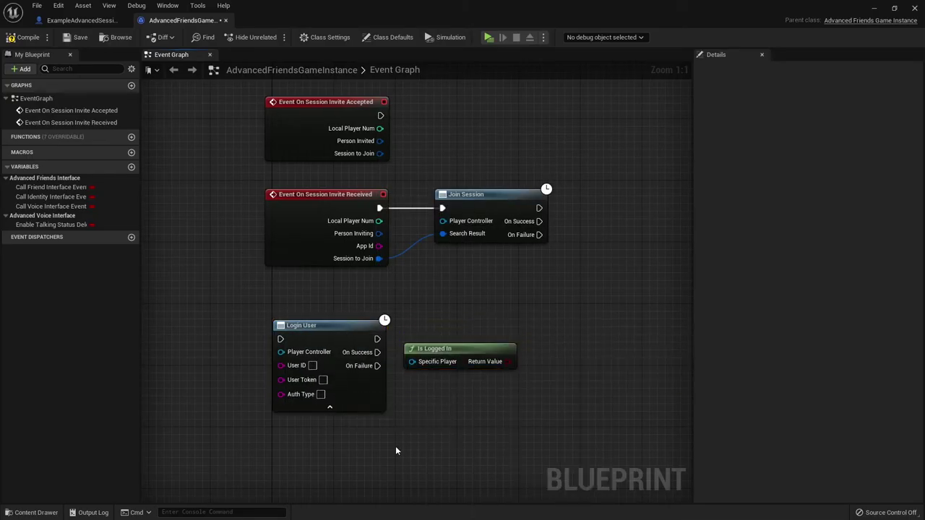
right_drag(395, 450, 368, 297)
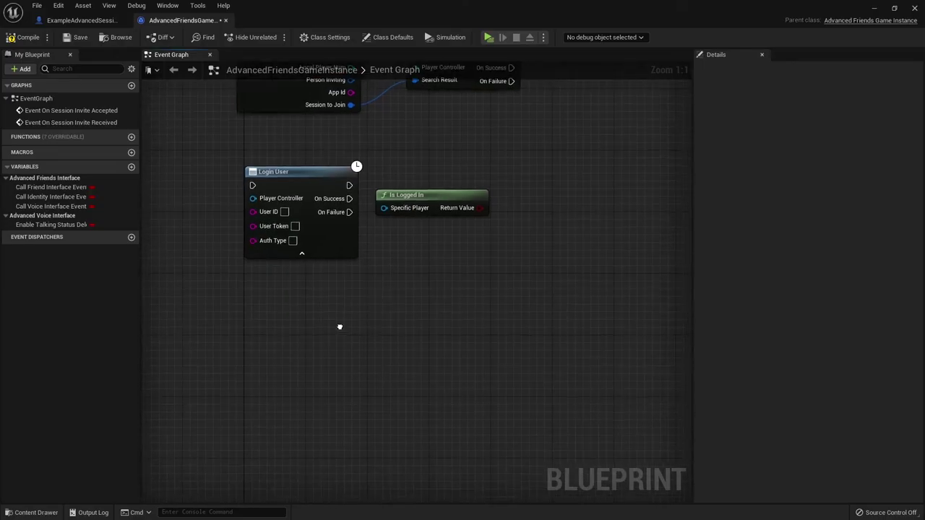
Add a Ban Player node and a Kick Player node to the graph.
right_click(342, 132)
text(ban)
click(408, 234)
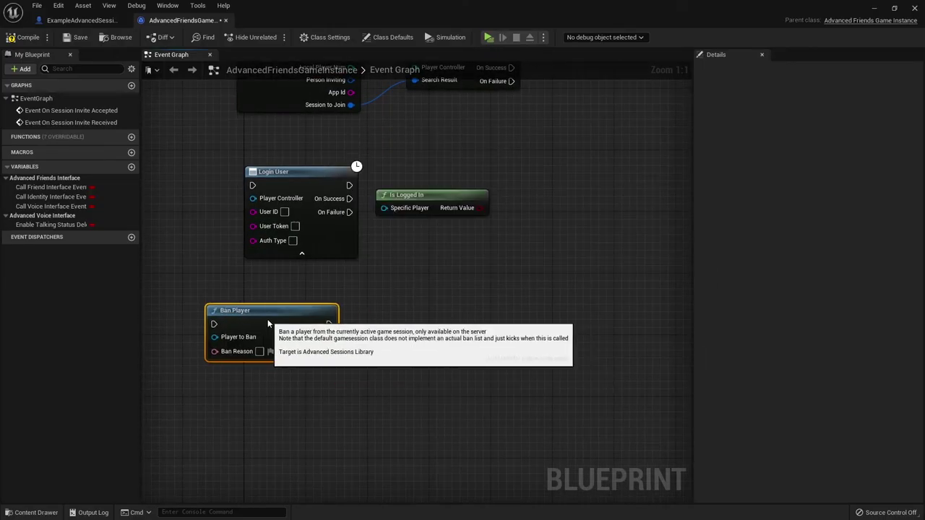
right_click(419, 319)
text(ki)
key(Return)
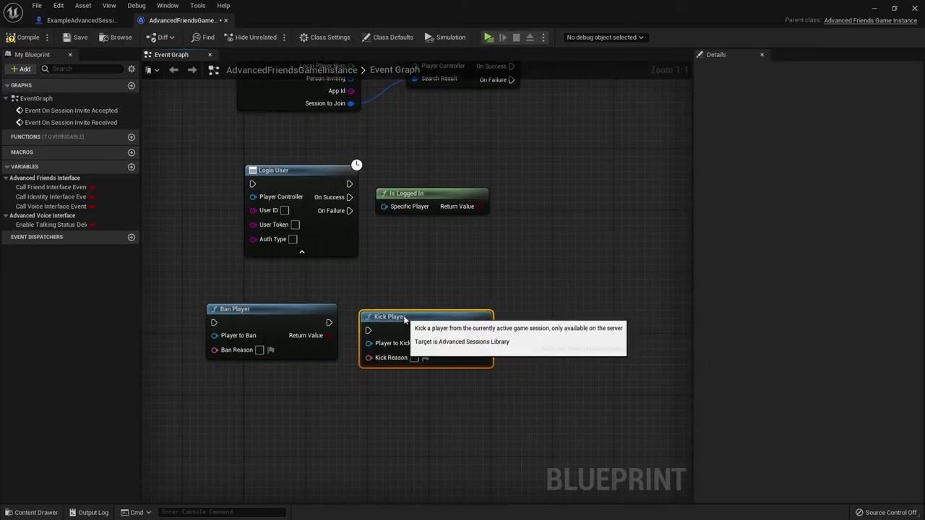
scroll(303, 379, up, 3)
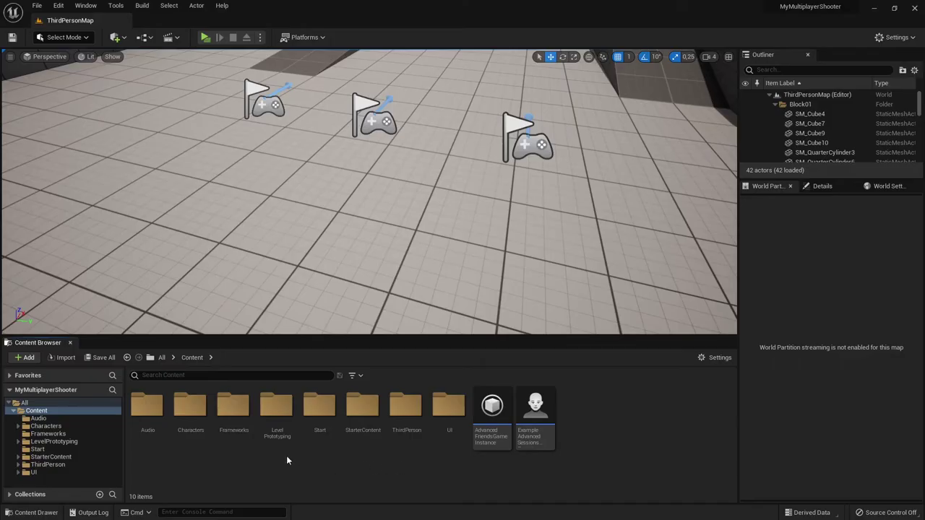
Open the MyPlayerController Blueprint from the Frameworks folder, maximized.
double_click(234, 406)
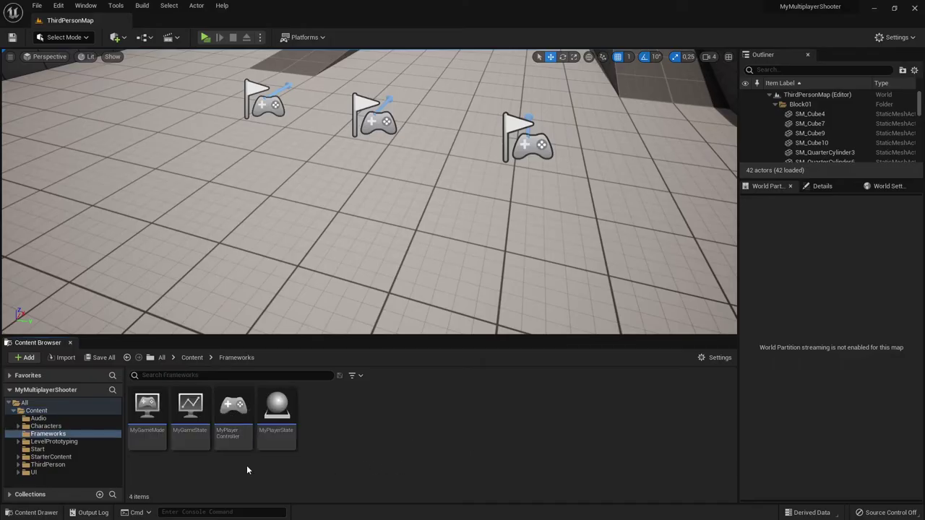
click(232, 424)
double_click(240, 405)
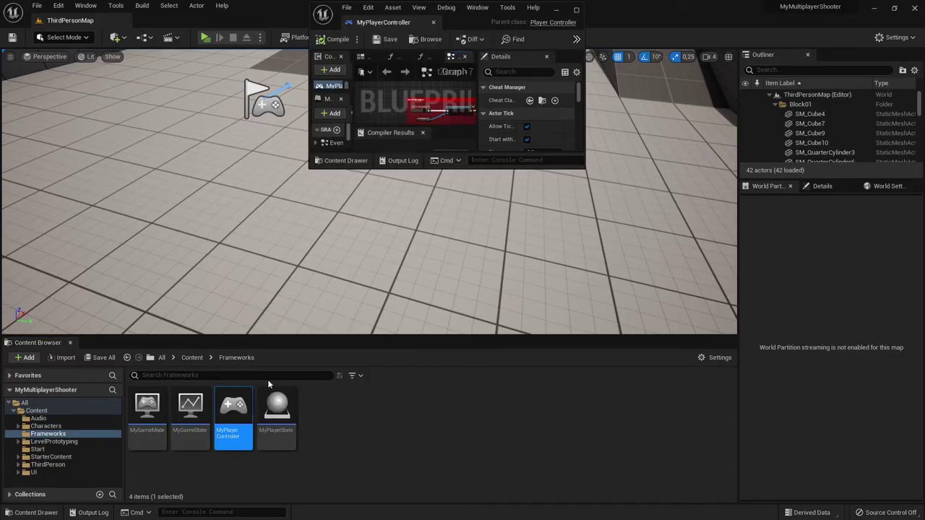
click(570, 12)
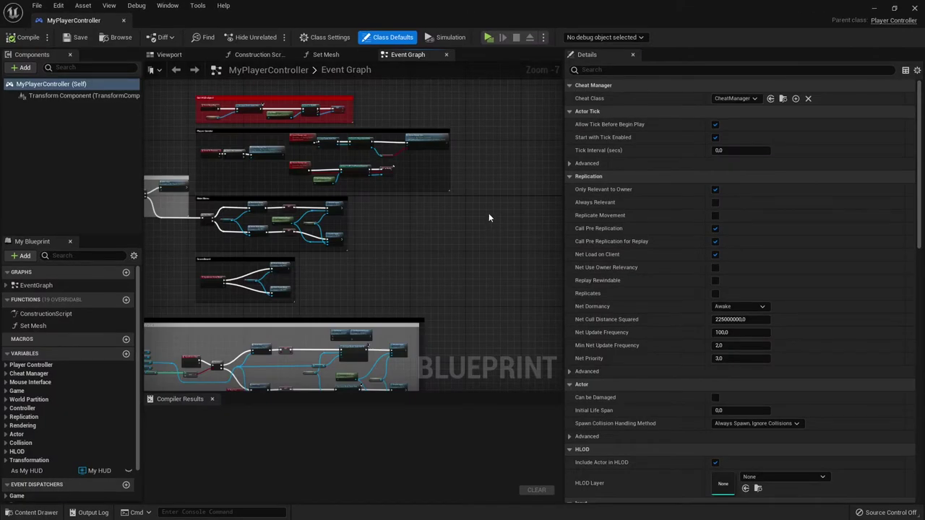
In Class Settings, add AdvancedFriendsInterface to the implemented interfaces.
click(331, 38)
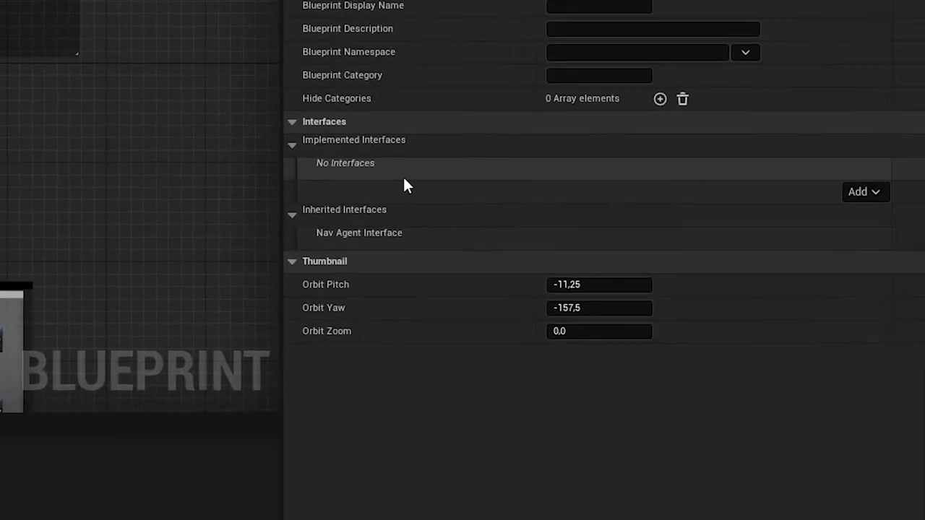
click(860, 171)
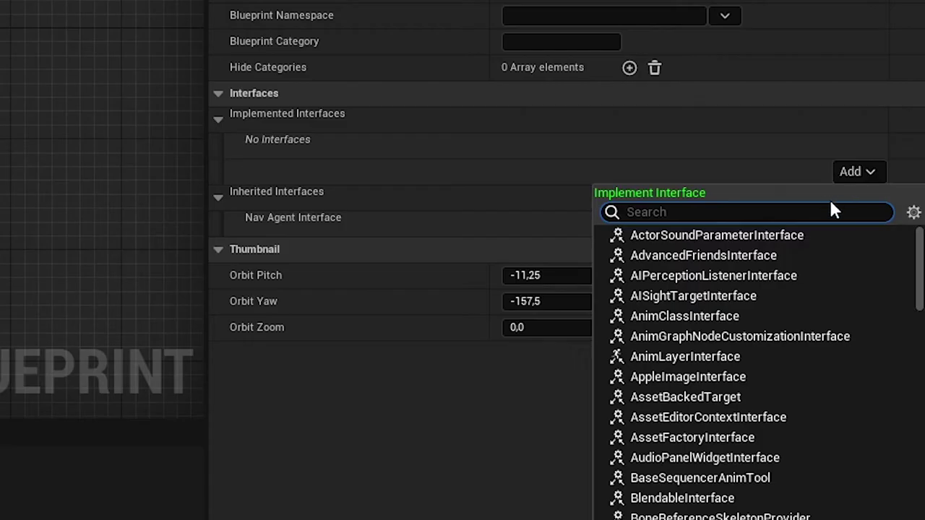
text(advanced)
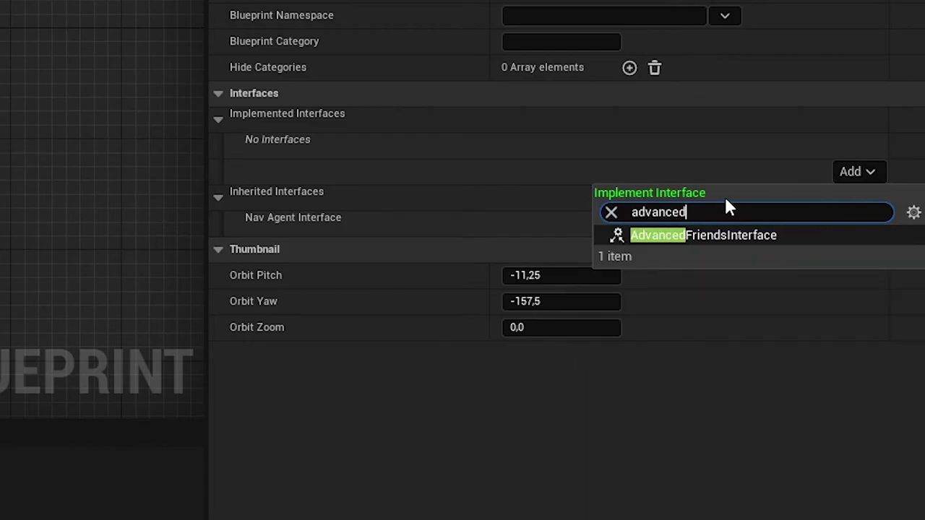
click(725, 235)
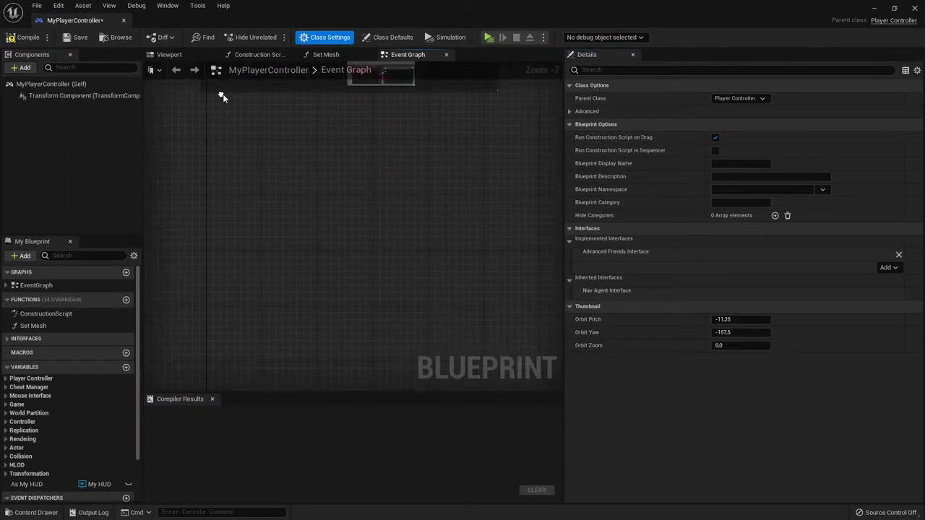
Add OnSessionInviteReceived, OnSessionInviteAccepted, OnPlayerVoiceStateChanged, OnPlayerLoginStatusChanged and OnPlayerLoginChanged event nodes.
click(22, 339)
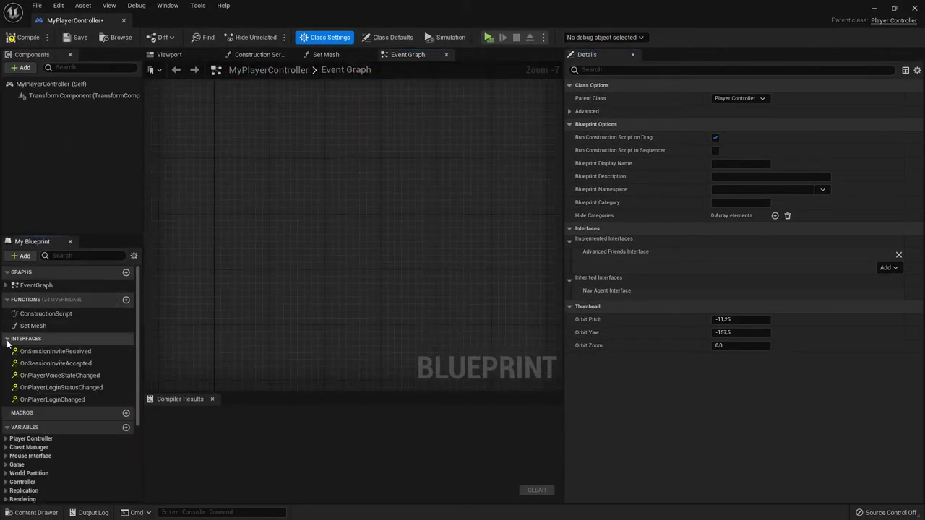
double_click(63, 364)
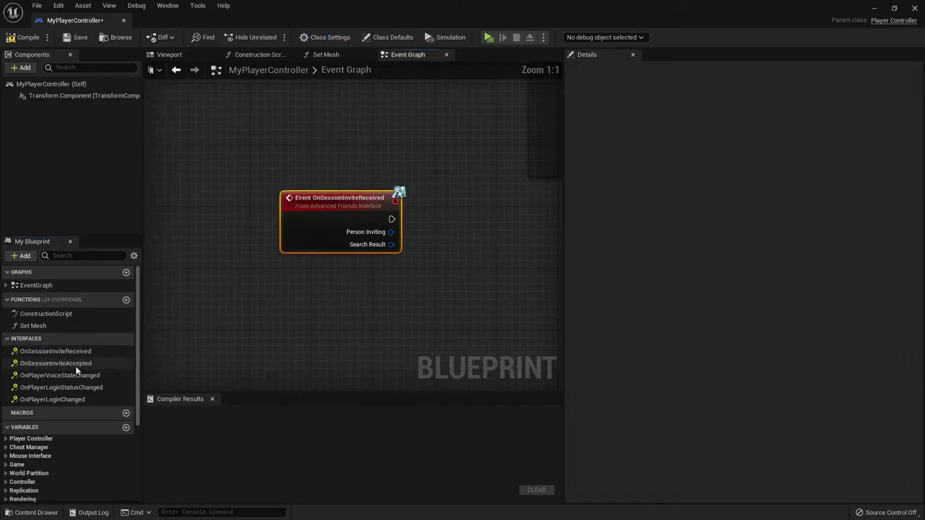
click(83, 375)
double_click(83, 375)
double_click(73, 388)
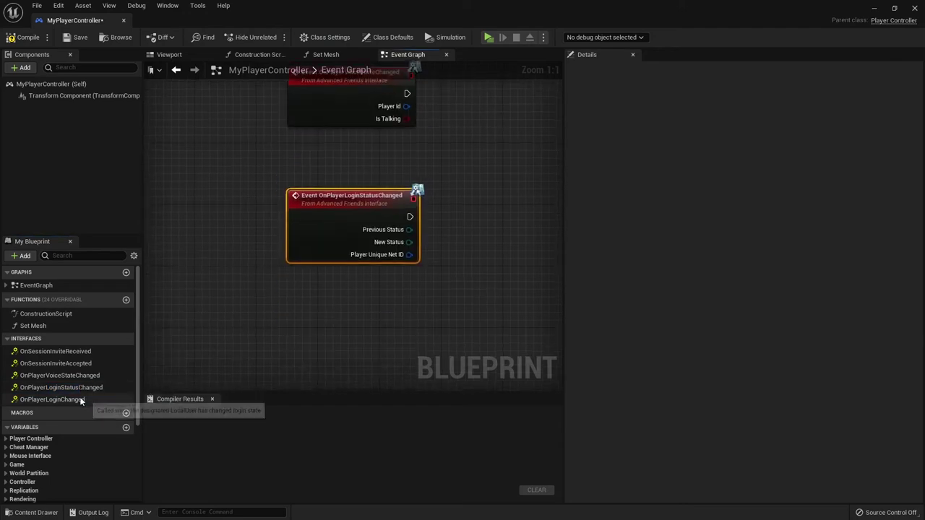
double_click(80, 398)
scroll(227, 354, down, 3)
scroll(227, 354, down, 1)
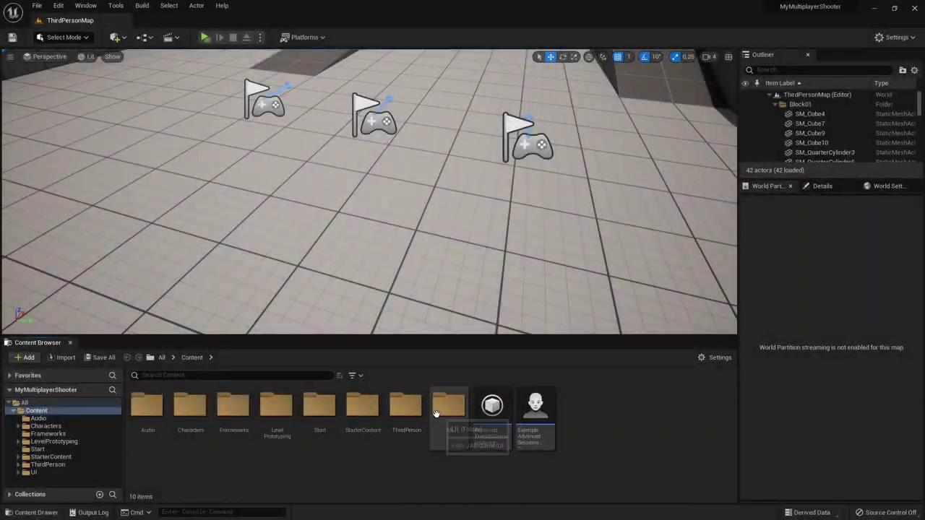
Open the MainMenu widget from Content/UI and go to the disconnect button's click logic.
double_click(445, 417)
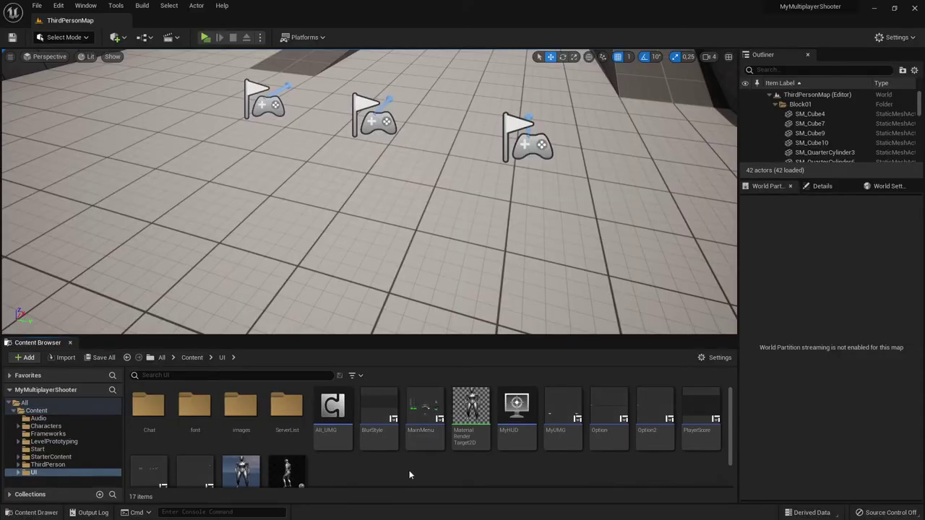
double_click(425, 432)
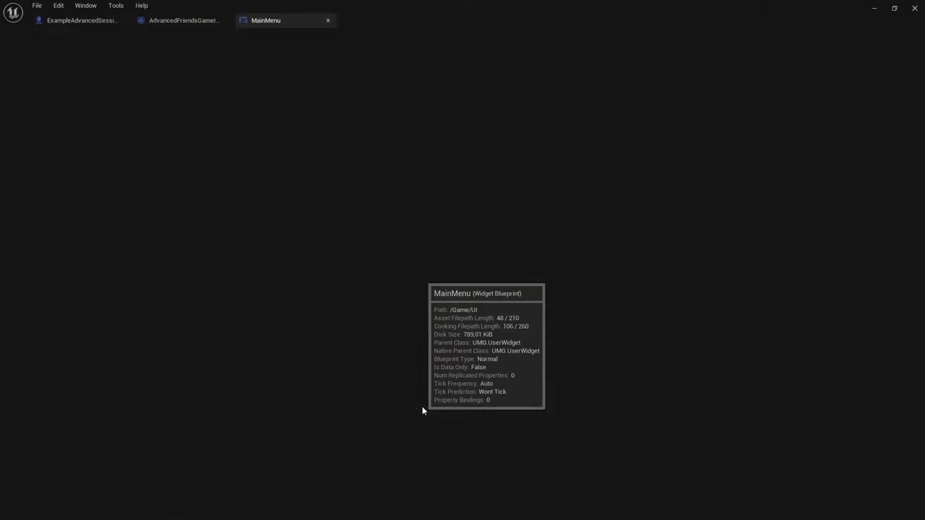
scroll(483, 300, up, 4)
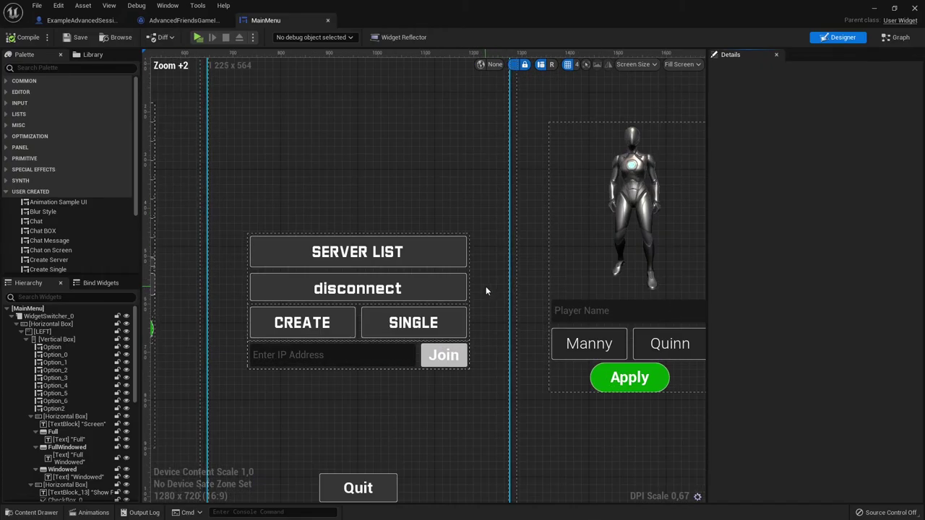
click(466, 291)
scroll(760, 422, down, 5)
scroll(787, 436, down, 5)
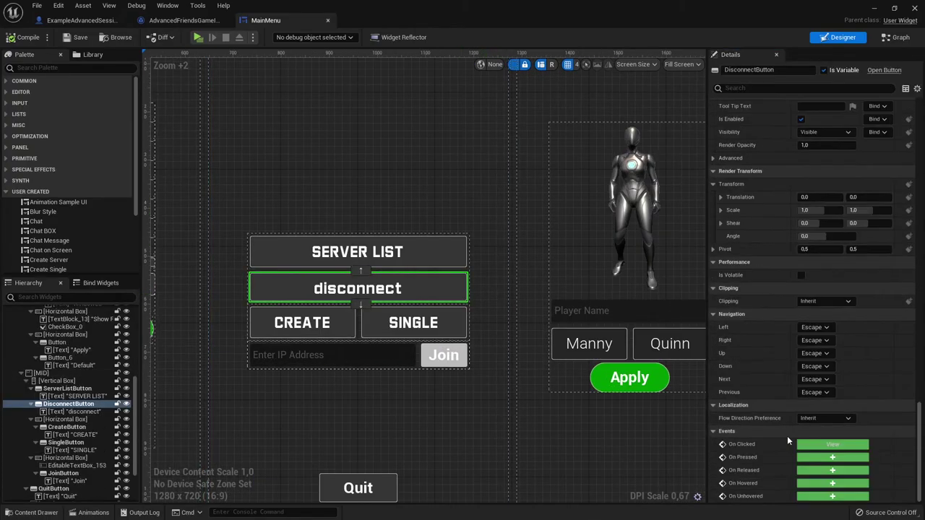
click(811, 445)
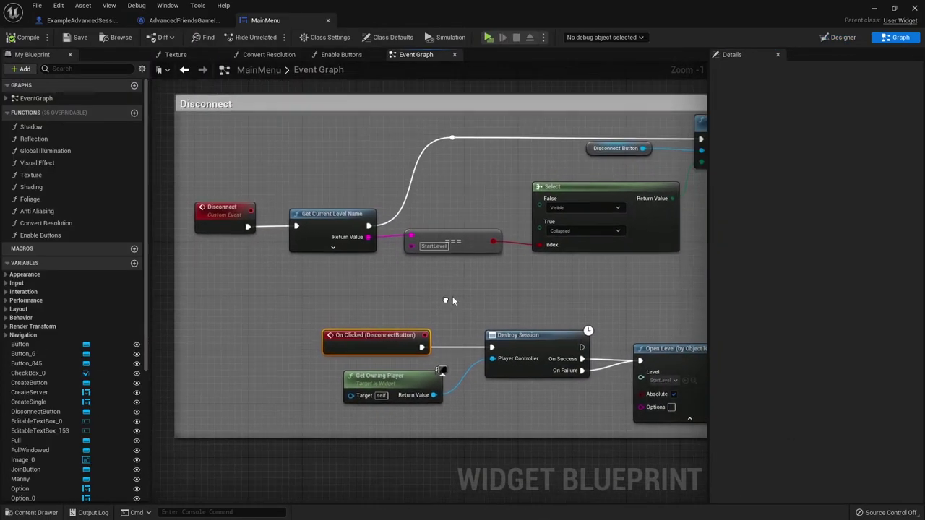
Examine the Get Current Level Name node and try wiring it into a string comparison.
right_drag(523, 296, 456, 310)
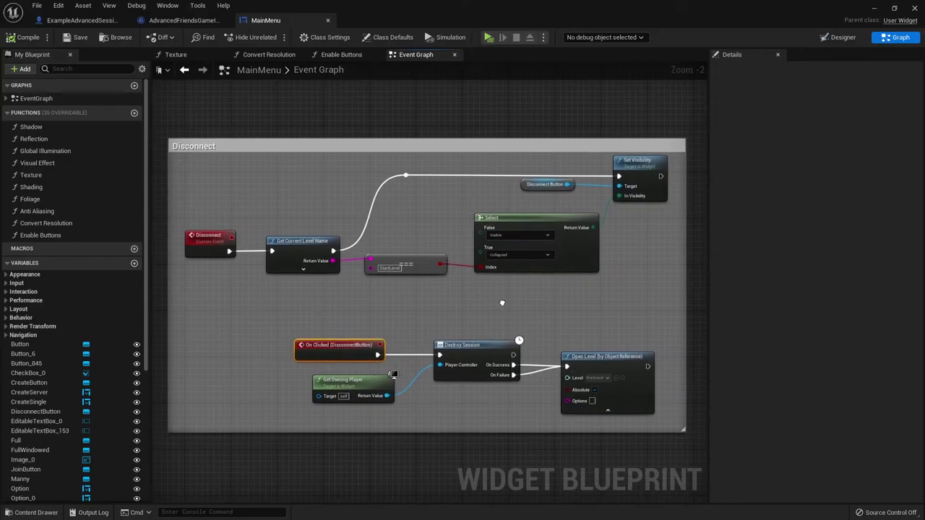
click(460, 305)
scroll(275, 264, up, 2)
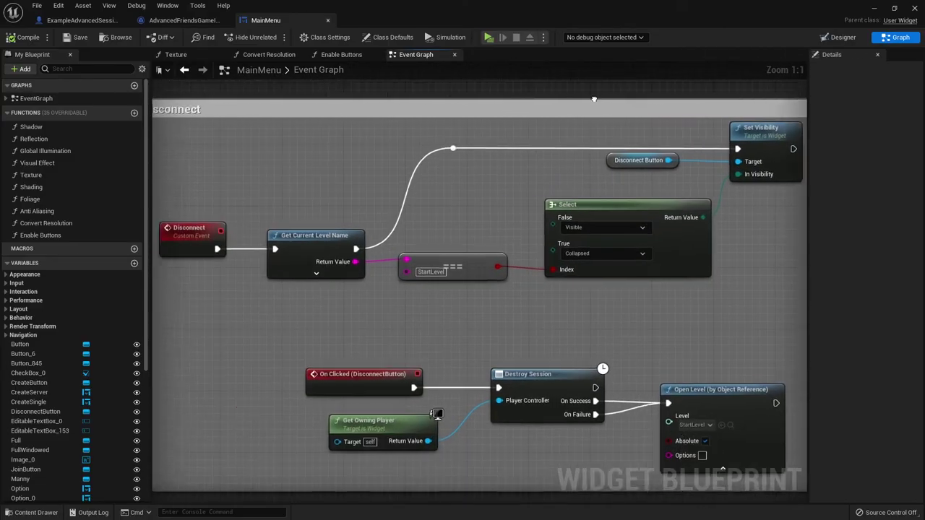
click(336, 230)
drag(350, 258, 401, 256)
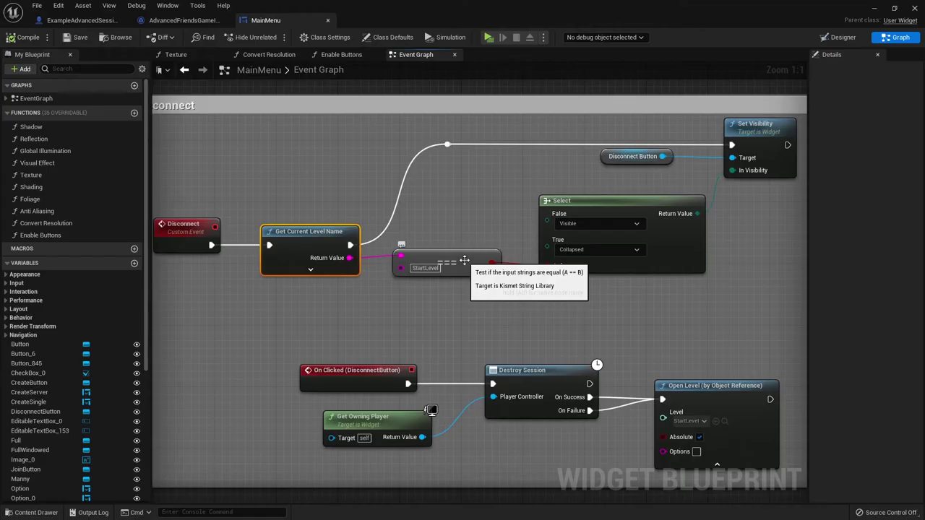
drag(350, 258, 391, 300)
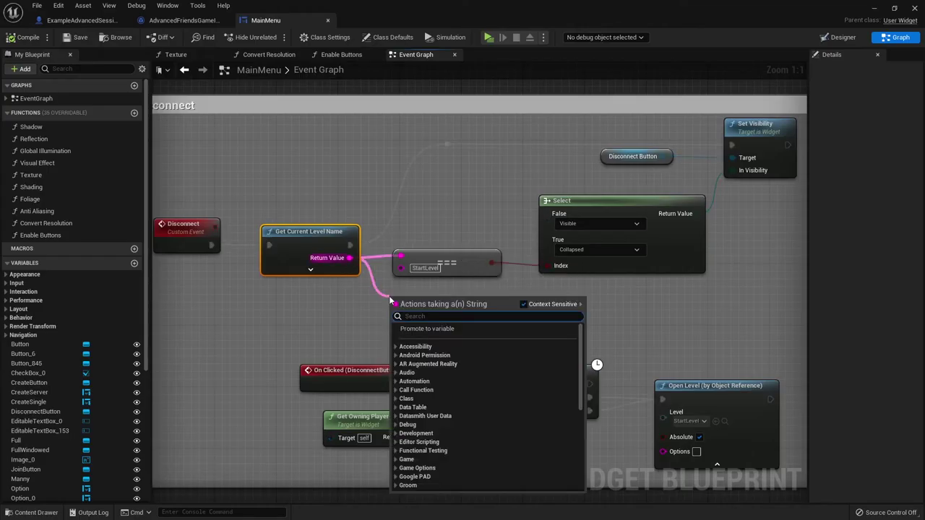
text(===)
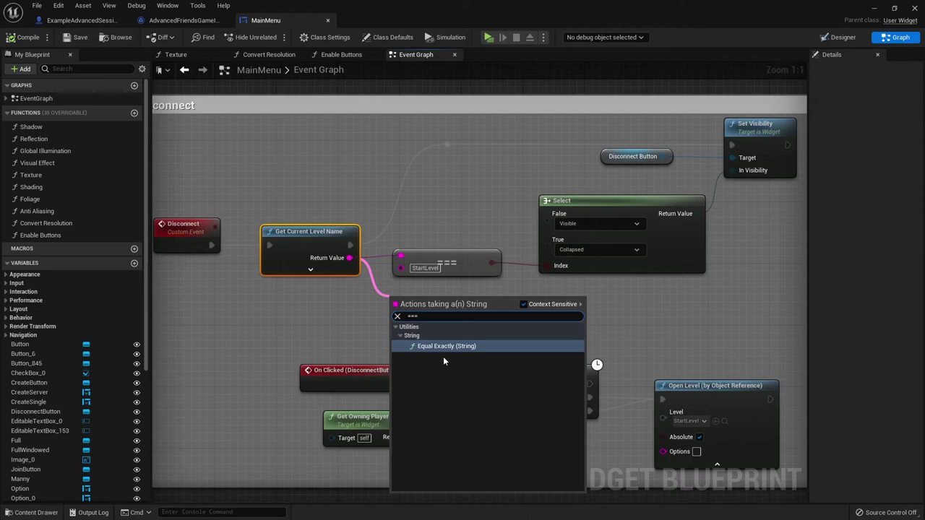
right_drag(348, 326, 226, 348)
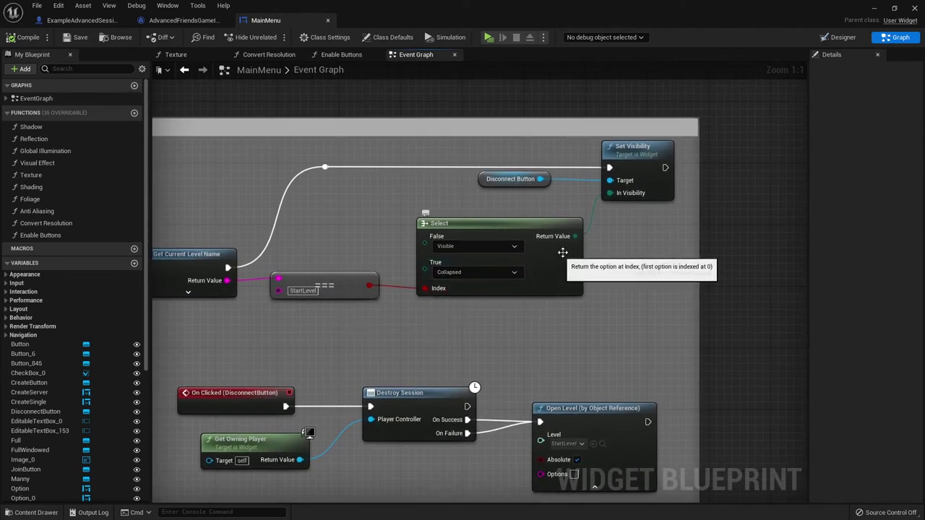
Review the Disconnect Button, On Clicked, Destroy Session and Open Level nodes.
click(479, 180)
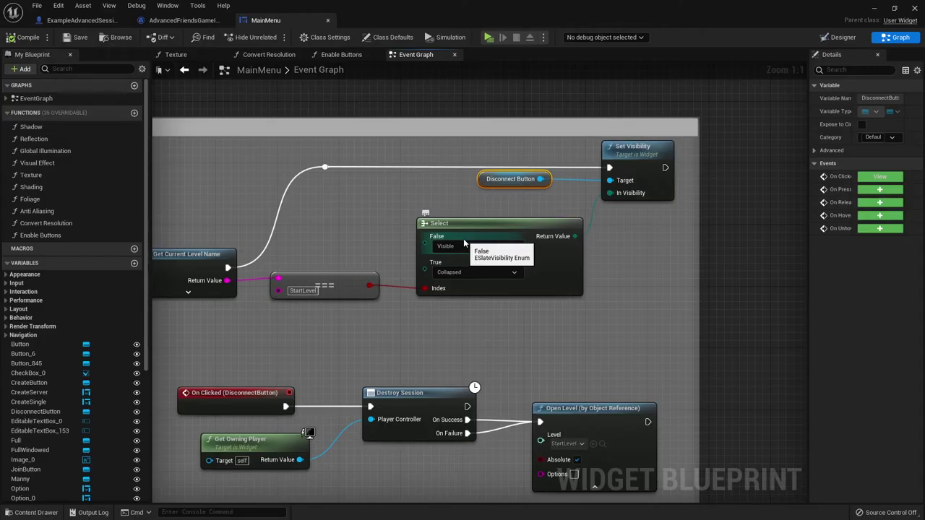
click(267, 392)
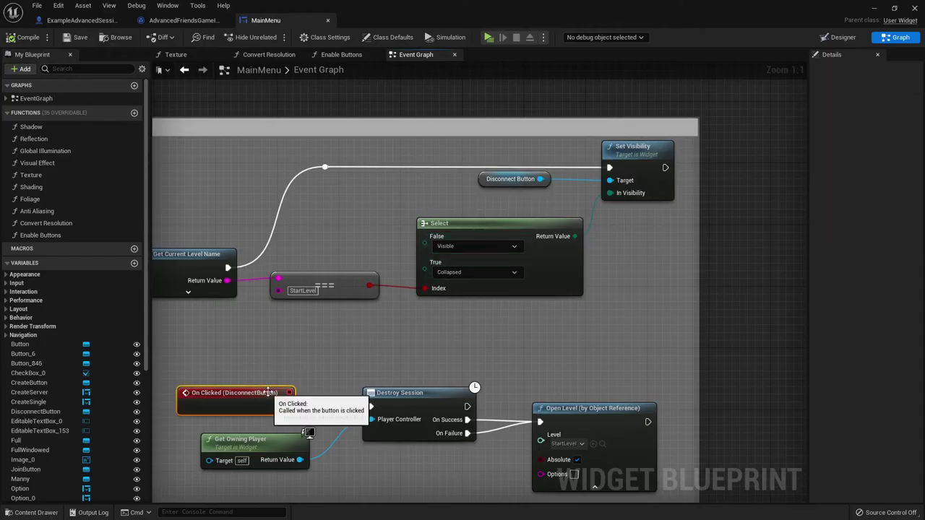
click(410, 395)
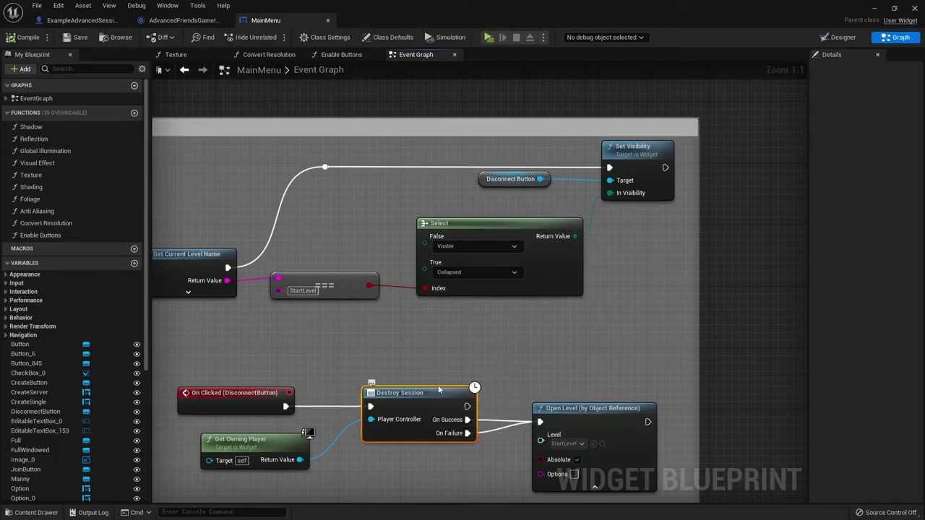
right_drag(411, 395, 325, 330)
click(509, 349)
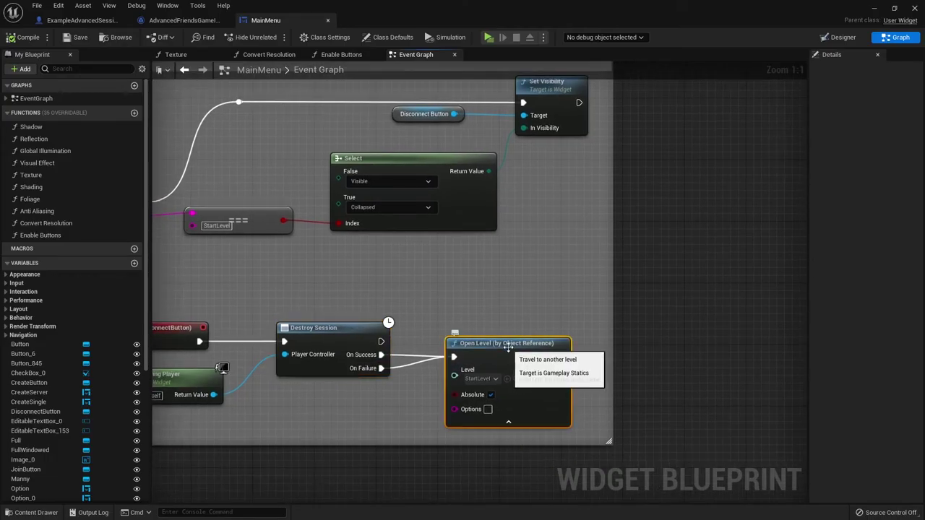
Back in the Designer, select ServerList to show its Map, LAN and Max filters.
click(842, 37)
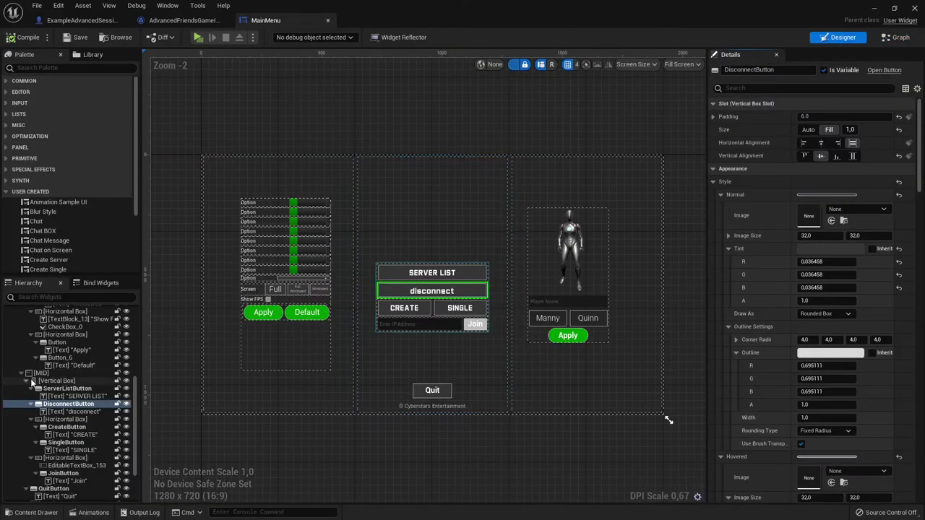
scroll(74, 430, down, 4)
click(70, 468)
scroll(497, 179, up, 6)
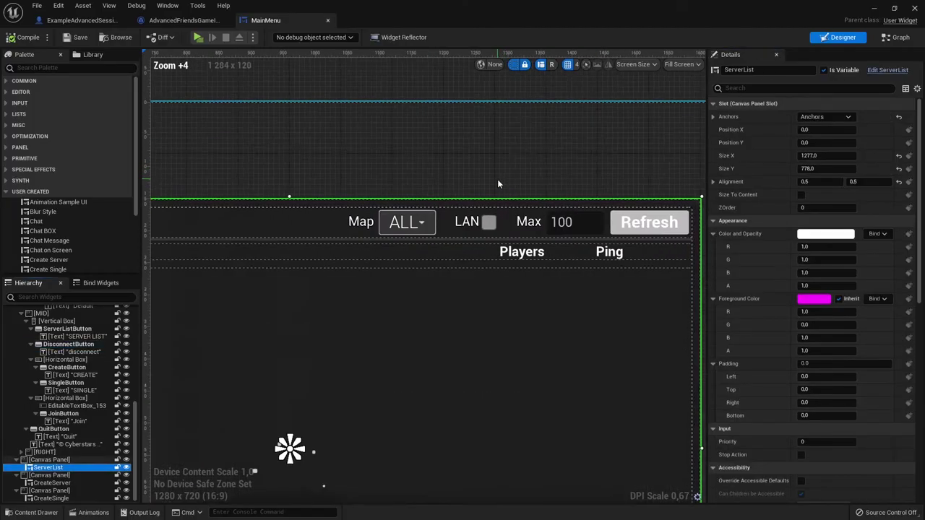
scroll(485, 151, up, 1)
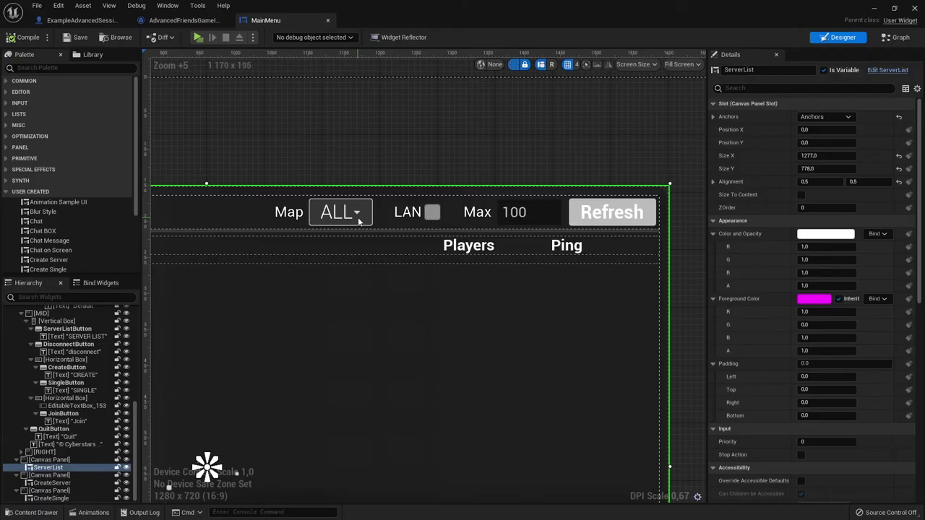
Open the ServerList widget and select its MapList map-filter combobox.
click(33, 512)
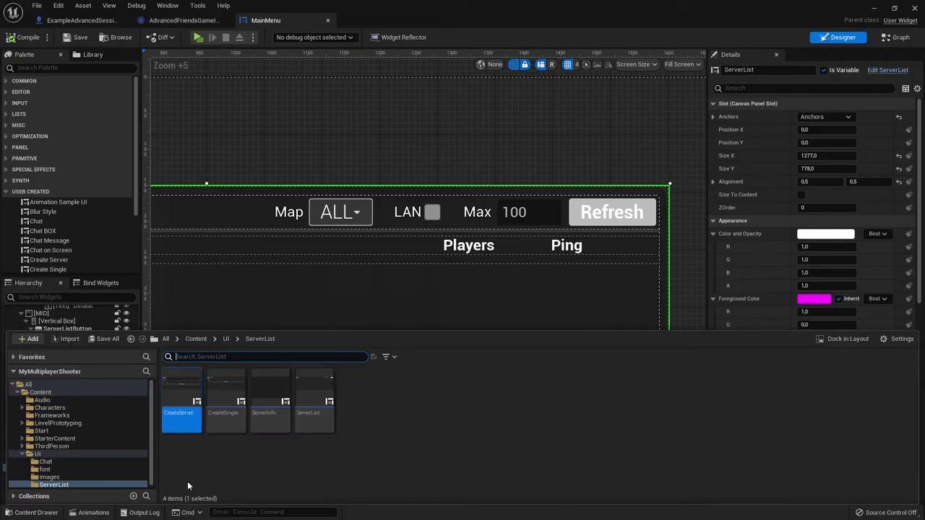
double_click(315, 401)
click(335, 131)
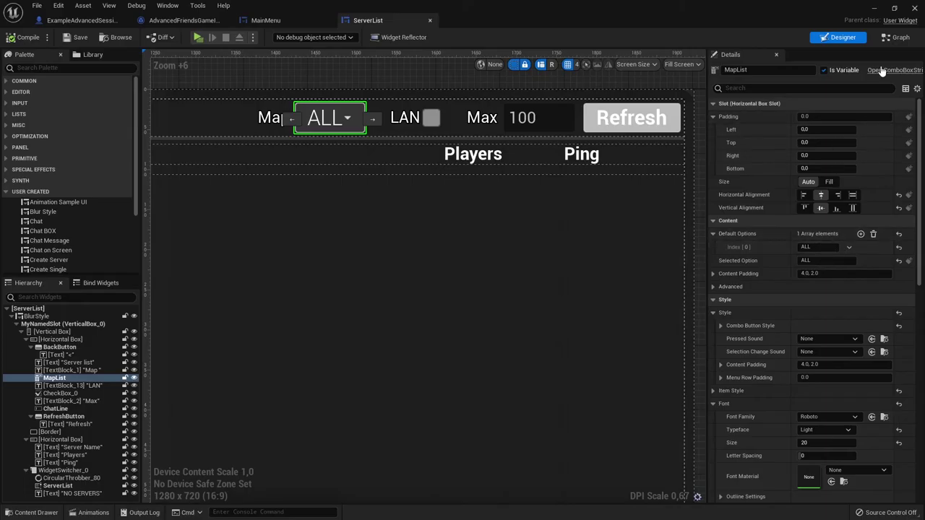
Pan ServerList's Event Graph to the 'get all maps' loop, then select the CreateServer asset.
click(895, 37)
right_drag(462, 146, 547, 147)
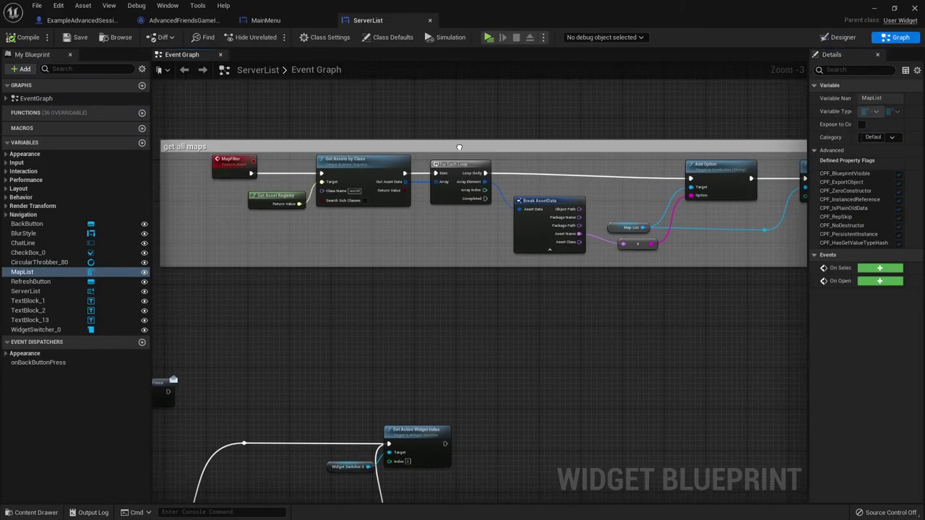
right_drag(468, 146, 456, 144)
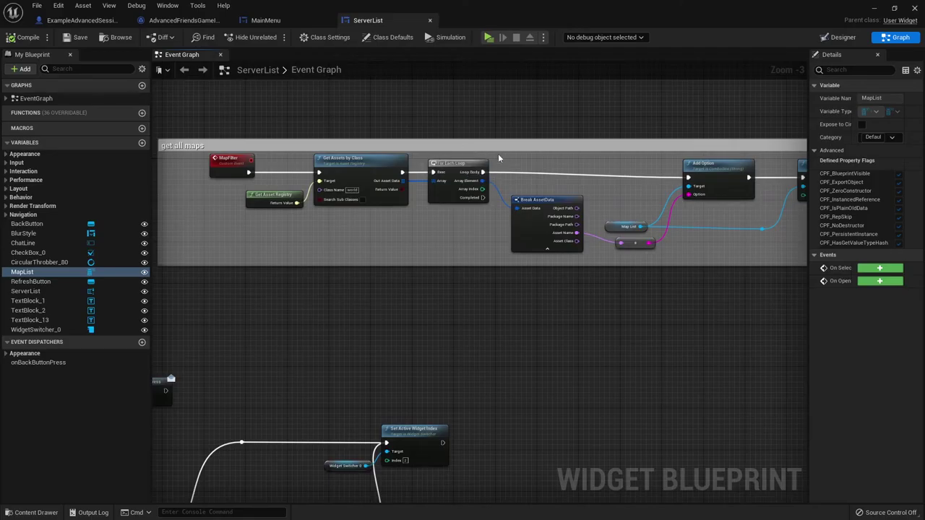
right_drag(525, 162, 537, 165)
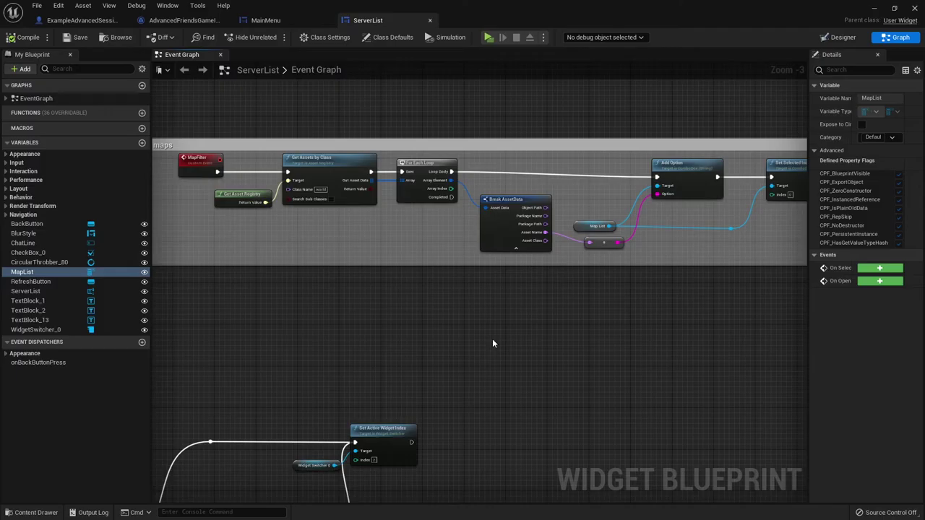
click(34, 512)
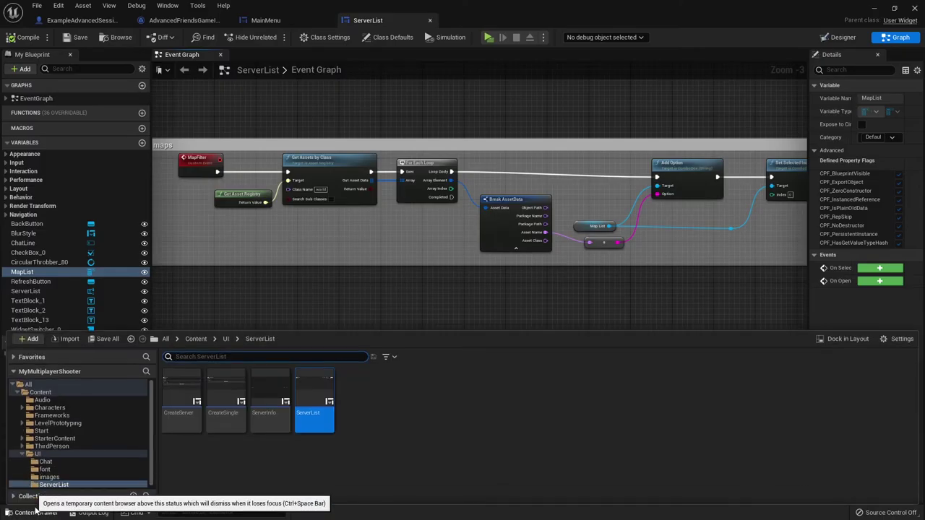
click(184, 398)
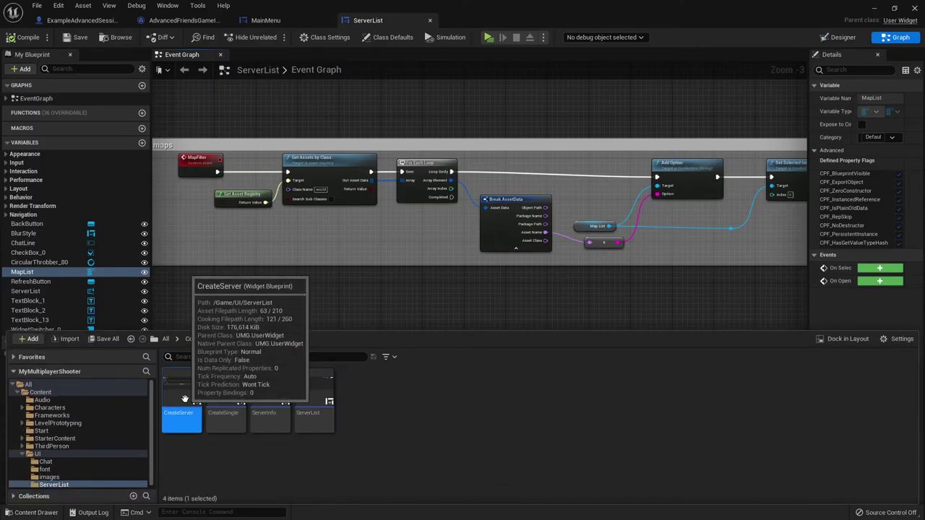
In CreateServer's graph, add a Create Advanced Session node left of Create Session.
double_click(185, 398)
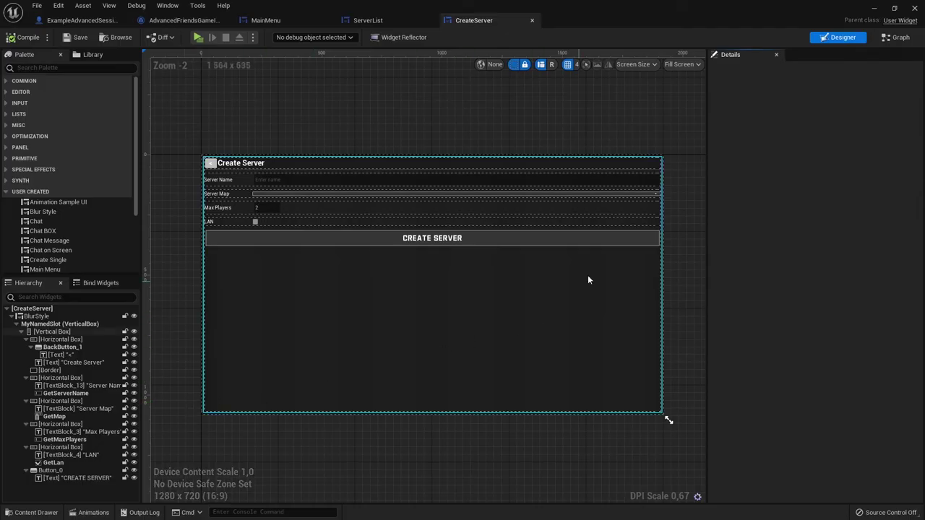
click(895, 37)
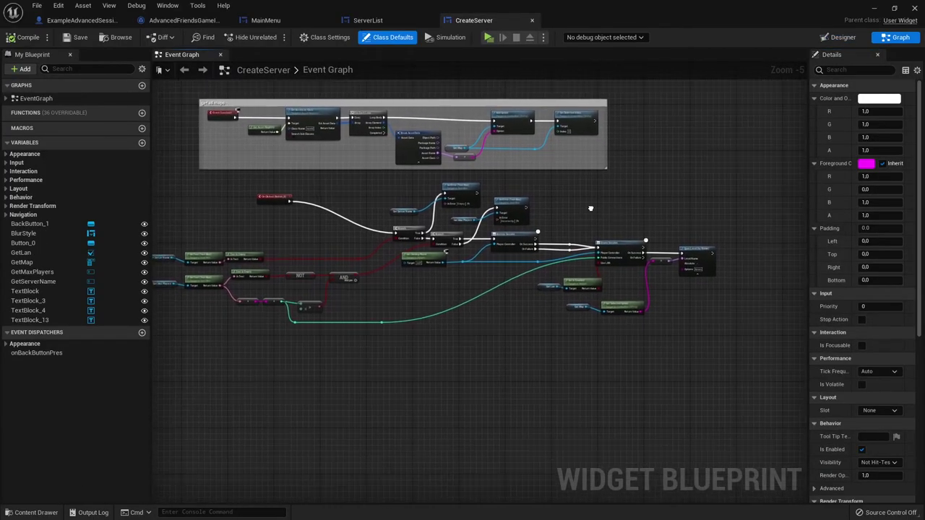
scroll(577, 217, up, 4)
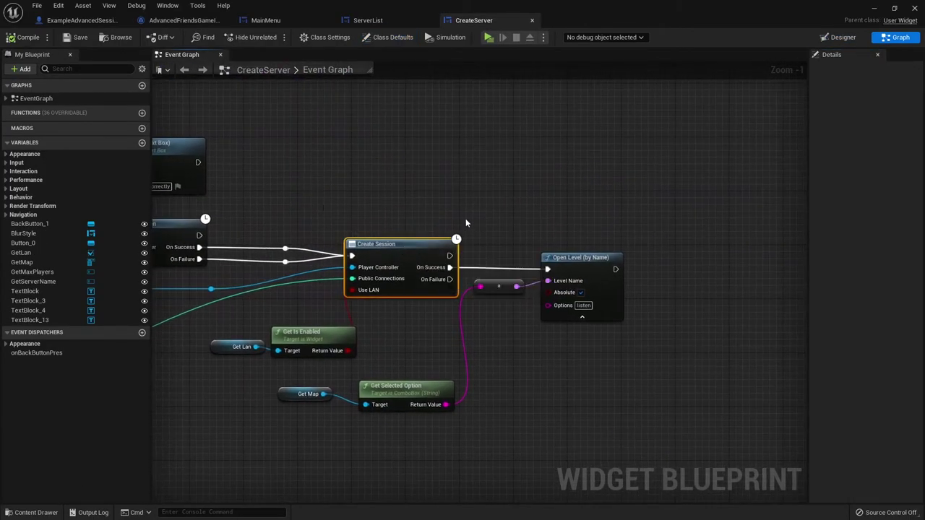
right_drag(451, 199, 389, 193)
text(crea)
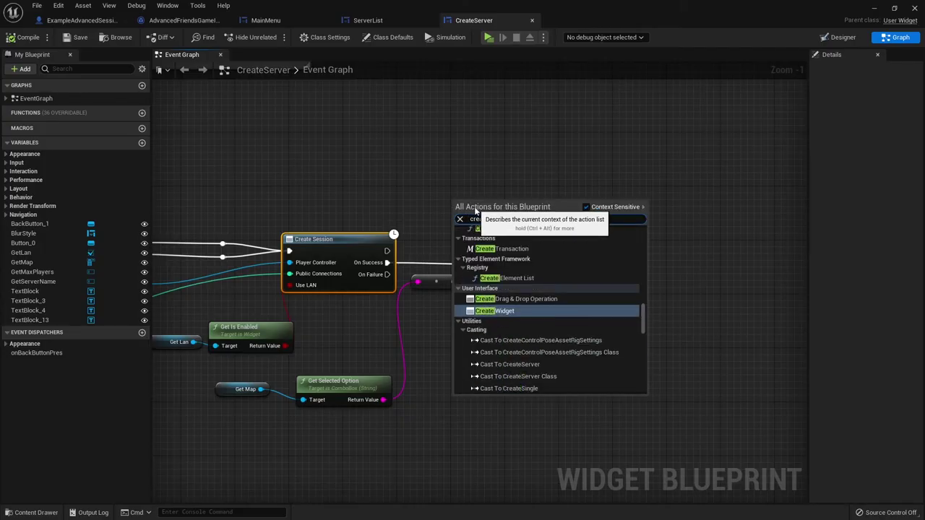
text(te advanced)
click(540, 241)
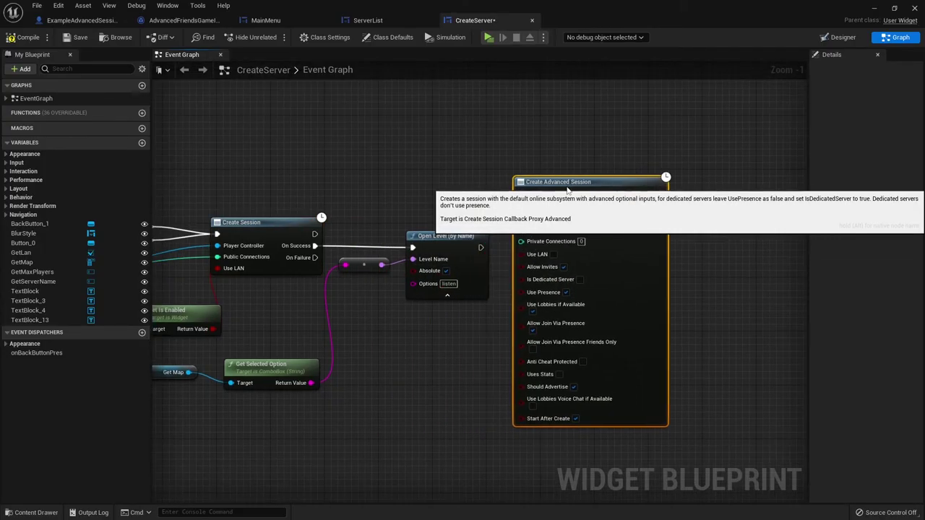
scroll(463, 193, down, 2)
drag(636, 185, 387, 238)
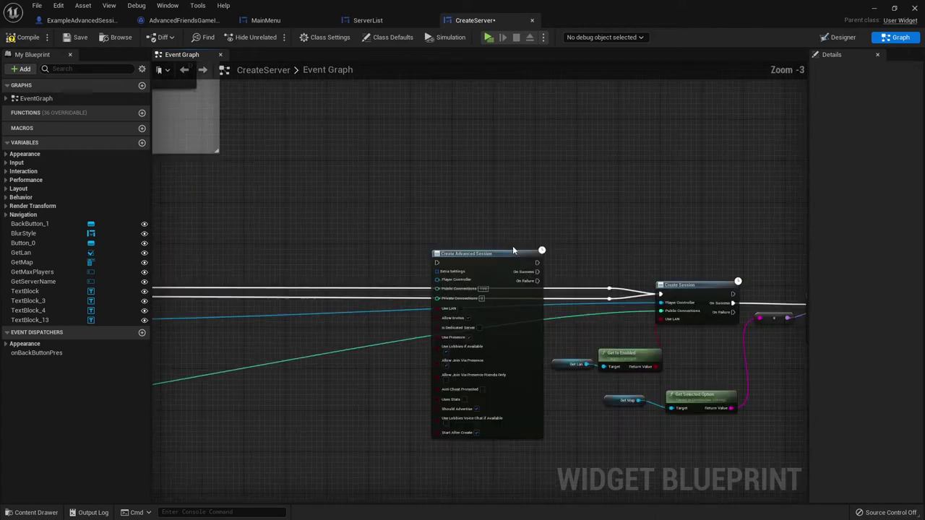
Route the execution wire and Player Controller into Create Advanced Session.
ctrl+drag(562, 258, 337, 247)
scroll(337, 247, up, 2)
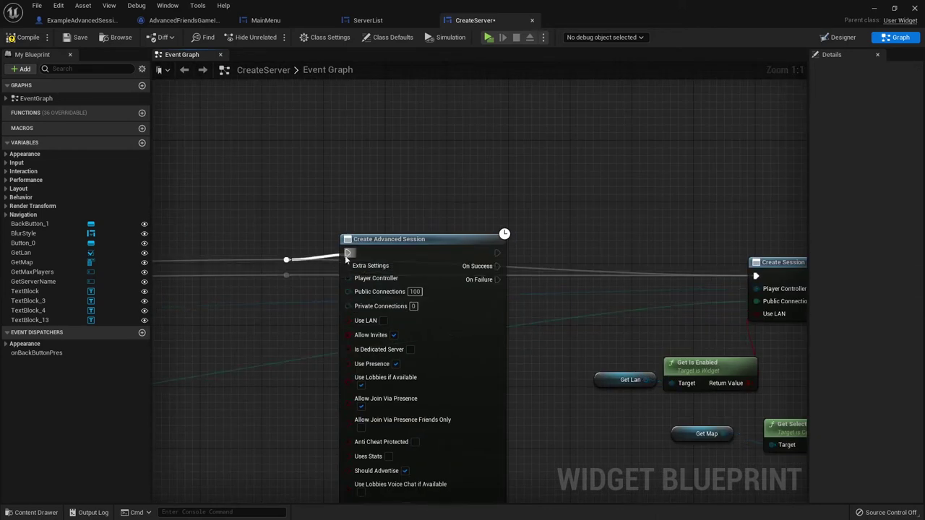
double_click(283, 289)
drag(284, 286, 336, 267)
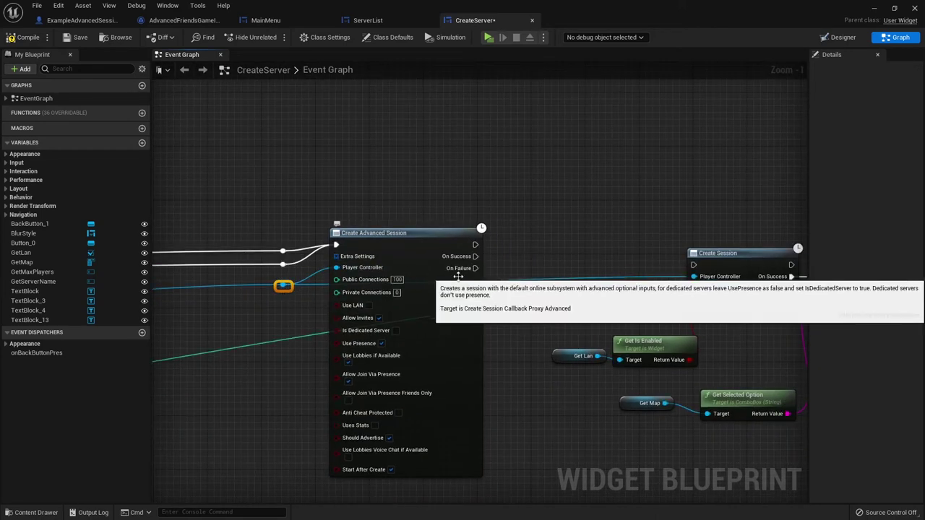
alt+click(694, 276)
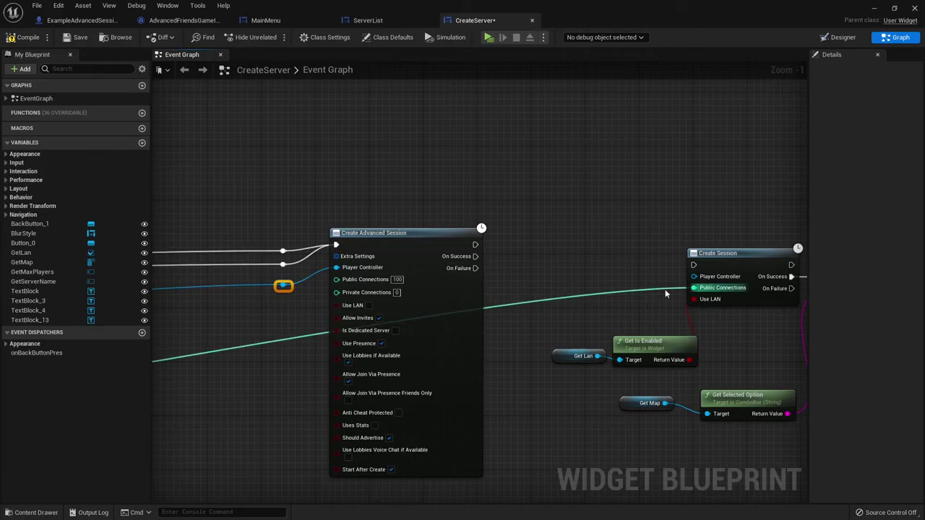
Move max players onto Public Connections and the LAN setting onto Use LAN.
scroll(665, 289, down, 2)
right_drag(603, 268, 553, 282)
scroll(708, 297, up, 3)
scroll(709, 297, down, 2)
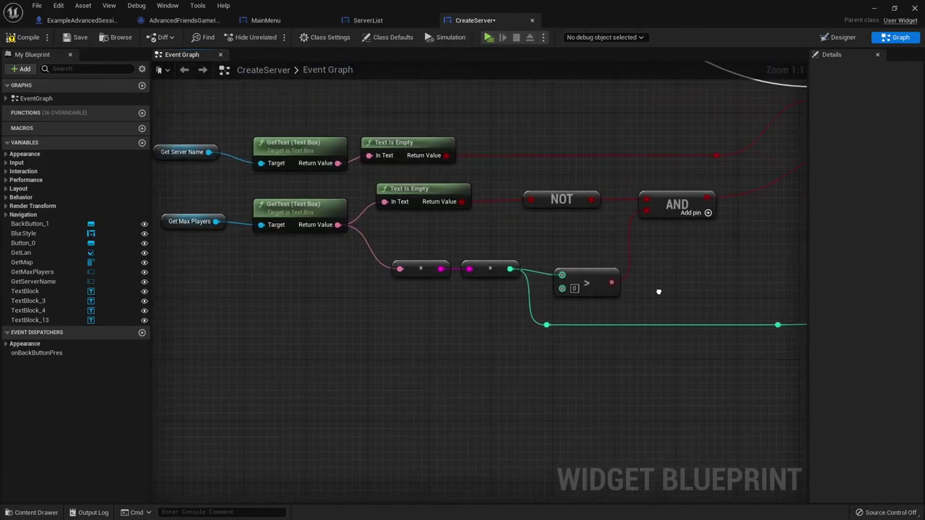
right_drag(656, 291, 642, 233)
scroll(276, 332, up, 3)
alt+click(756, 270)
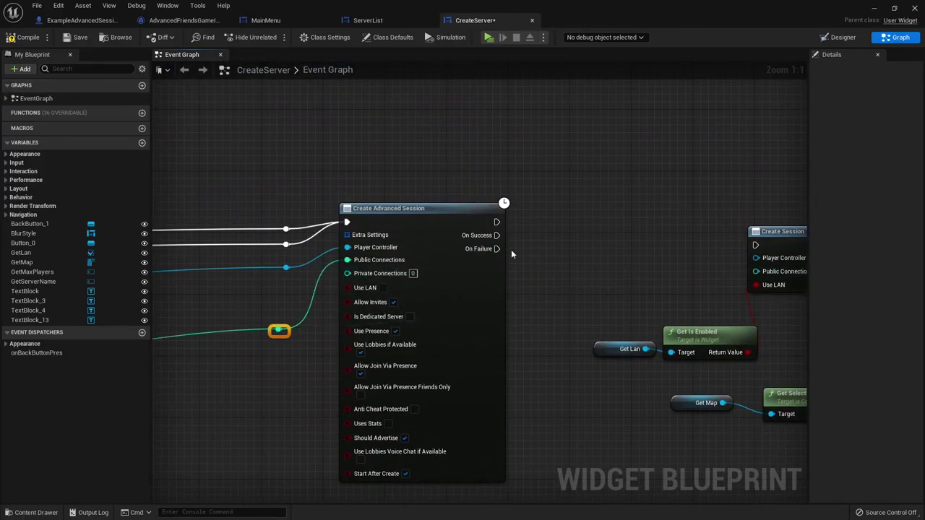
right_drag(614, 311, 501, 268)
drag(571, 290, 200, 292)
drag(265, 312, 326, 241)
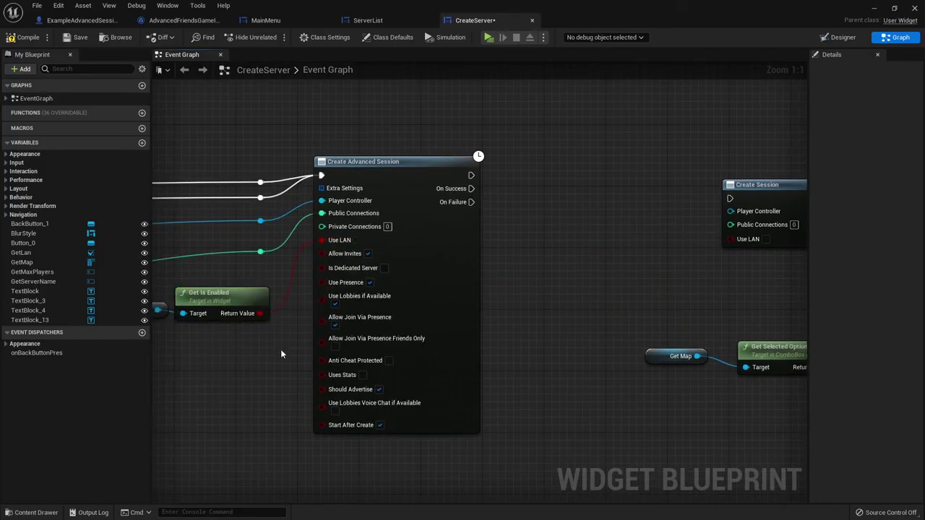
Wire Create Advanced Session's On Success to Open Level instead of the old Create Session.
right_drag(281, 349, 289, 338)
scroll(288, 337, down, 2)
drag(462, 175, 431, 106)
alt+click(500, 128)
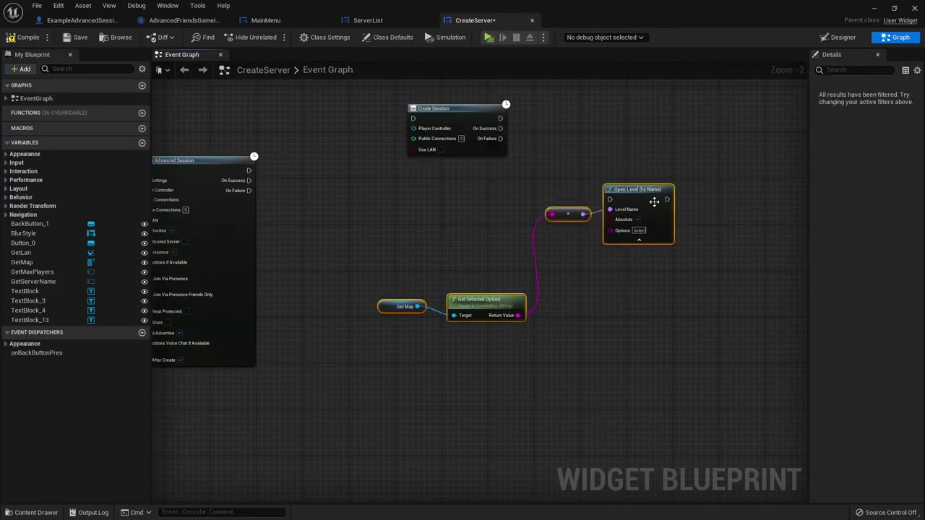
drag(248, 179, 609, 199)
scroll(512, 224, down, 2)
scroll(398, 222, up, 4)
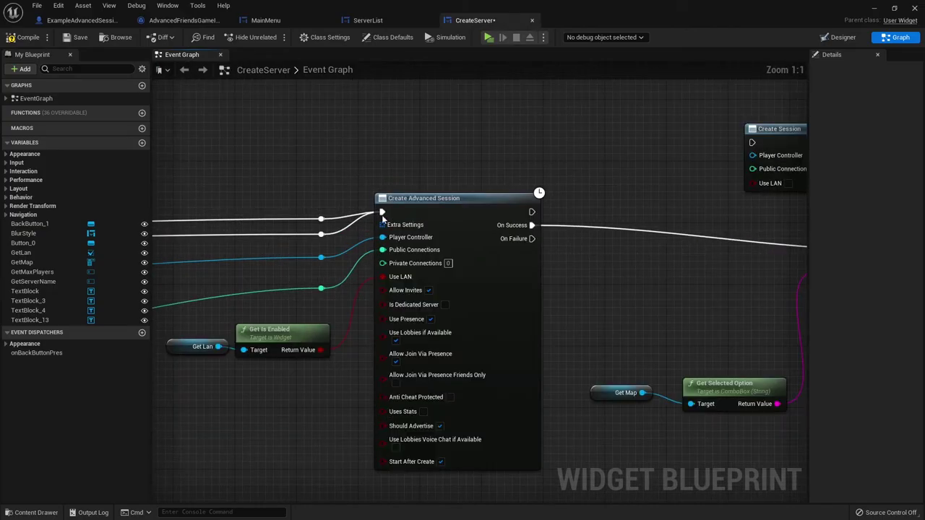
mouse_move(382, 263)
mouse_down()
mouse_move(323, 179)
mouse_move(275, 188)
mouse_up()
Add a Make Array node and a Make Literal Session Property String keyed ServerMap.
text(make a)
key(Return)
text(literal)
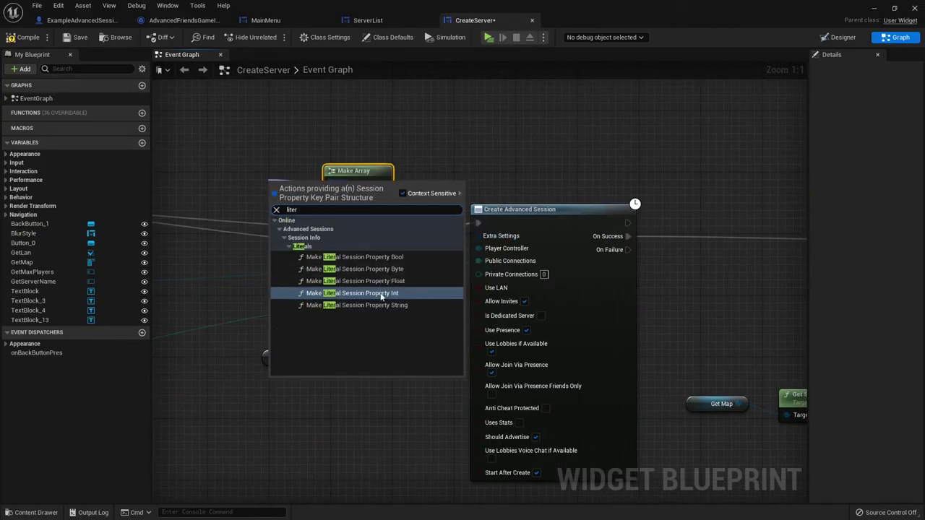
click(340, 291)
drag(194, 171, 291, 194)
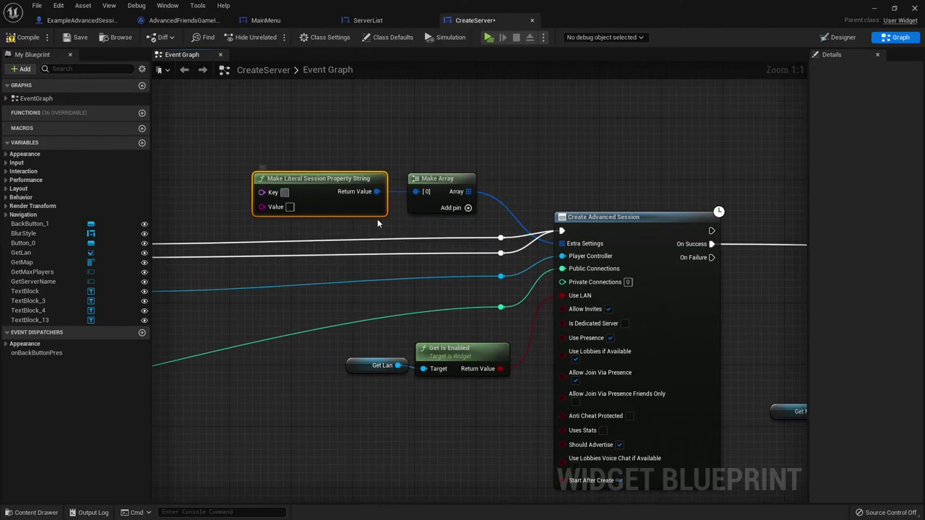
text(ServerName)
Feed Get Map's selected option into the ServerMap property's Value and tidy the nodes.
scroll(372, 174, down, 4)
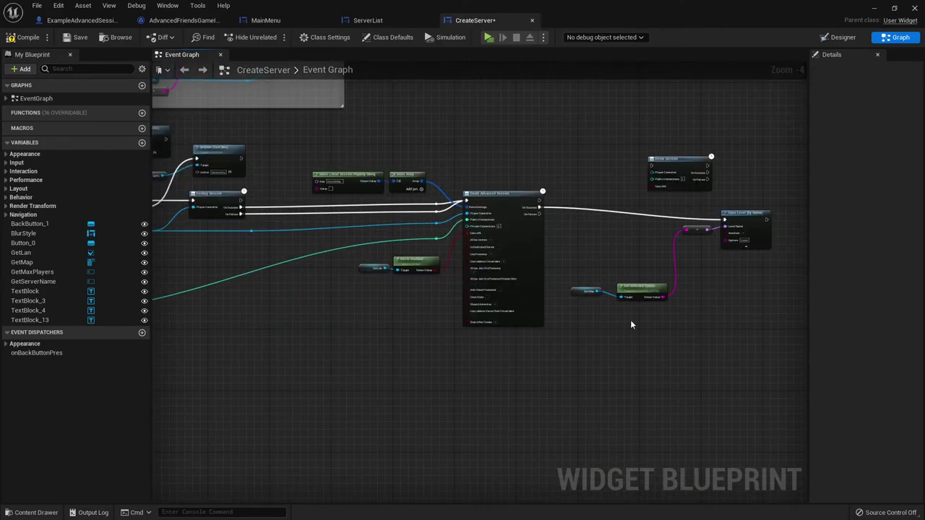
drag(630, 324, 567, 280)
drag(636, 291, 334, 134)
scroll(333, 134, up, 4)
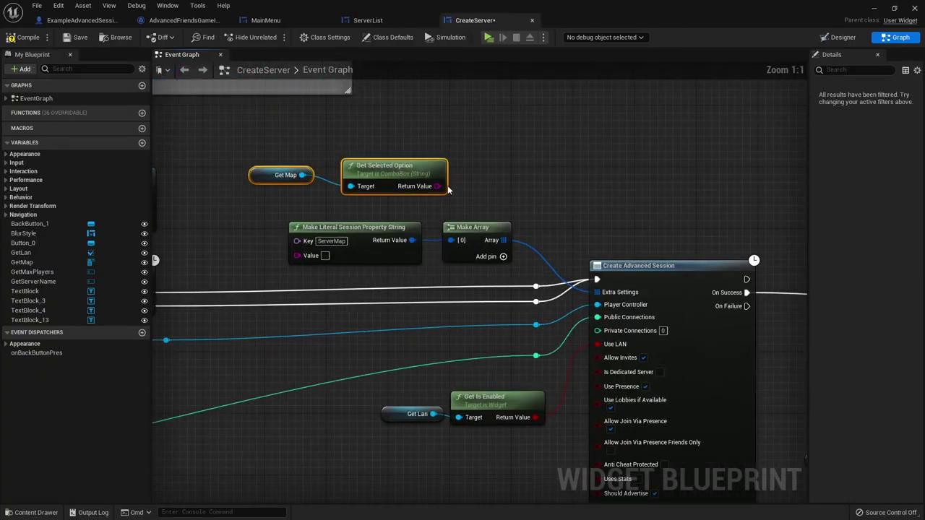
drag(437, 186, 296, 256)
right_drag(304, 260, 335, 268)
drag(423, 181, 361, 165)
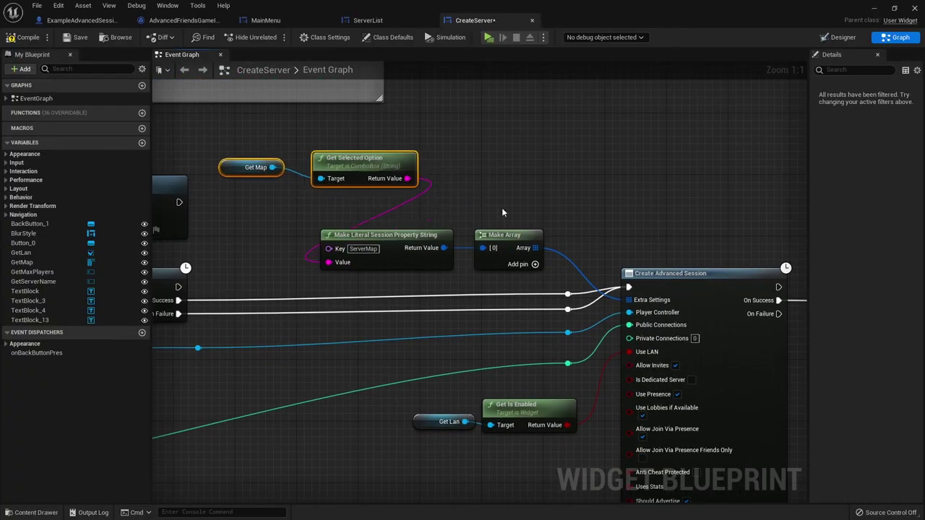
scroll(509, 204, down, 1)
right_drag(515, 196, 416, 157)
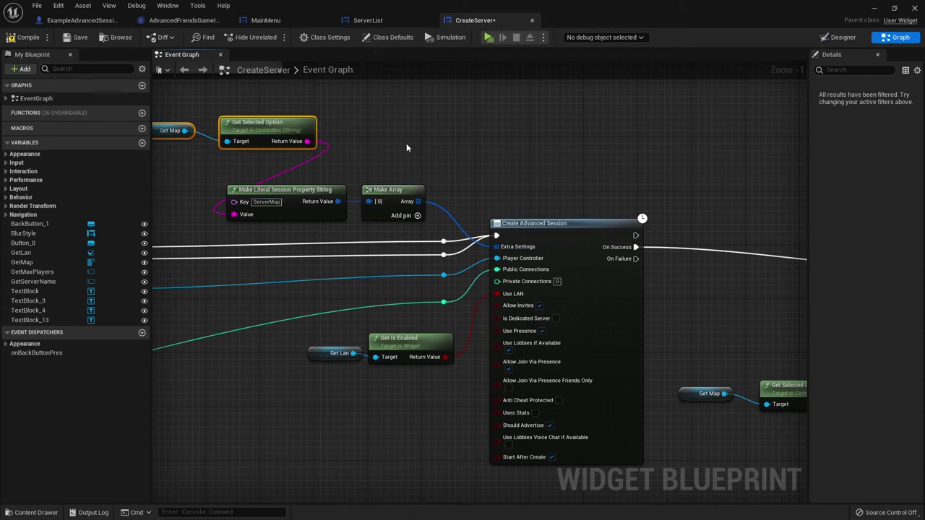
click(406, 147)
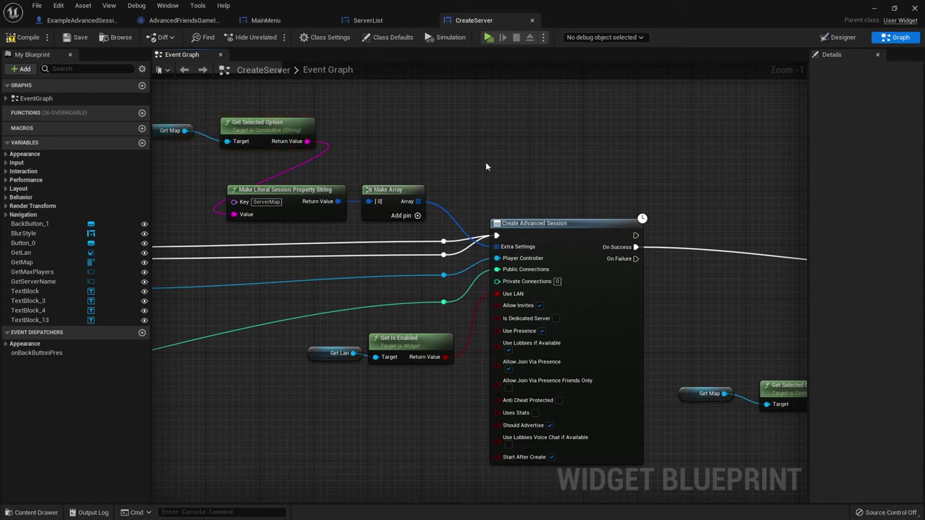
In ServerInfo, duplicate the Players text into the row and move it before Players.
click(50, 515)
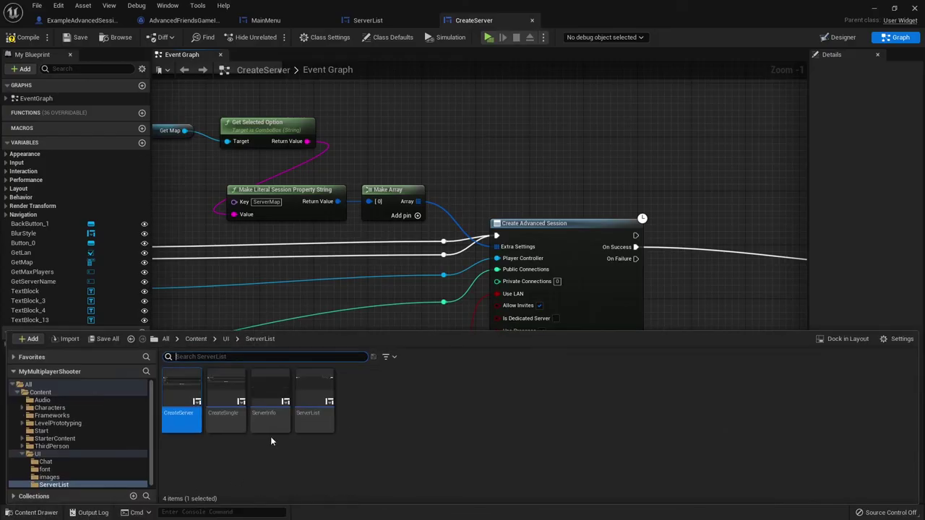
double_click(277, 394)
scroll(616, 310, up, 4)
scroll(606, 313, up, 2)
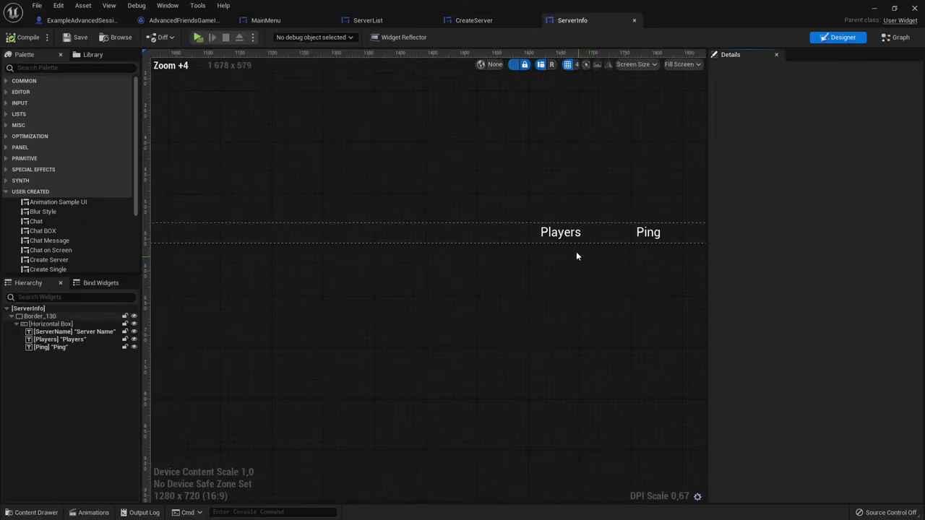
click(568, 236)
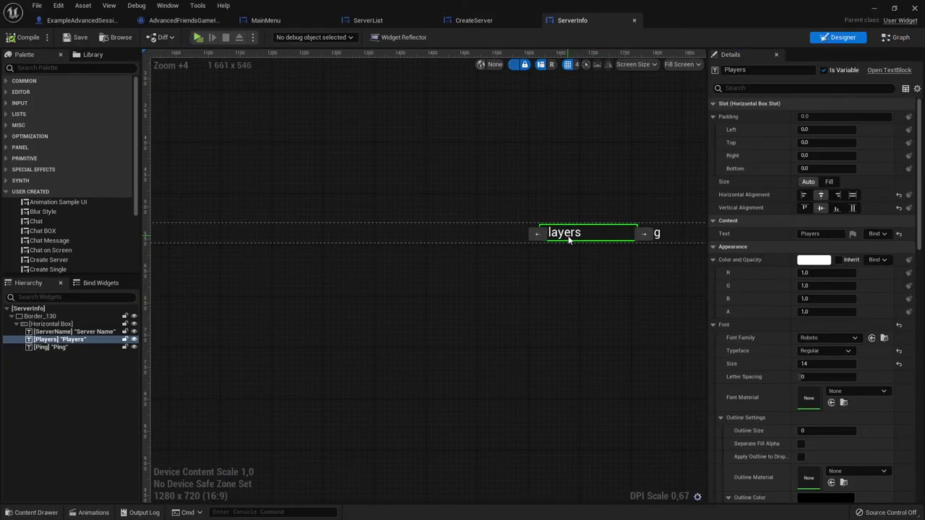
key(ctrl+c)
scroll(587, 274, down, 6)
click(431, 270)
key(ctrl+v)
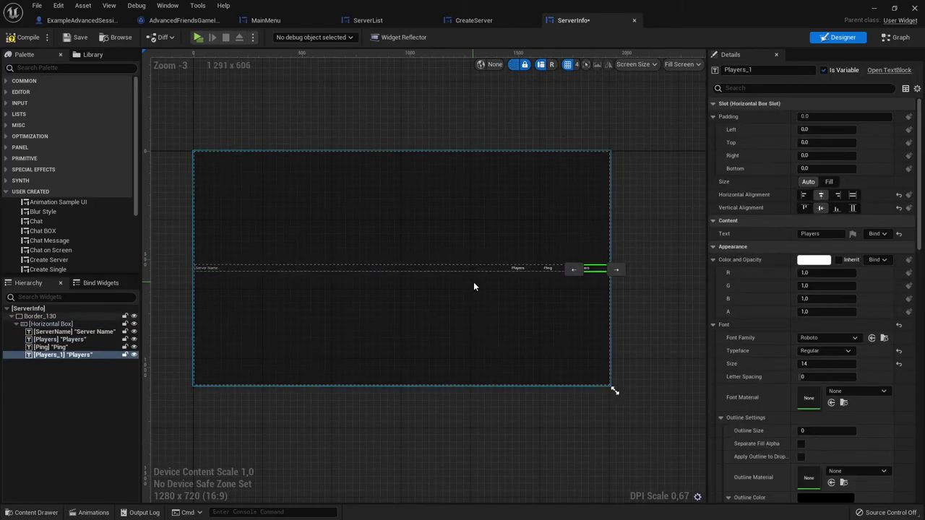
scroll(594, 255, up, 6)
click(593, 252)
click(594, 252)
Set the copied text block's display text and widget name to Map.
click(819, 233)
text(Map)
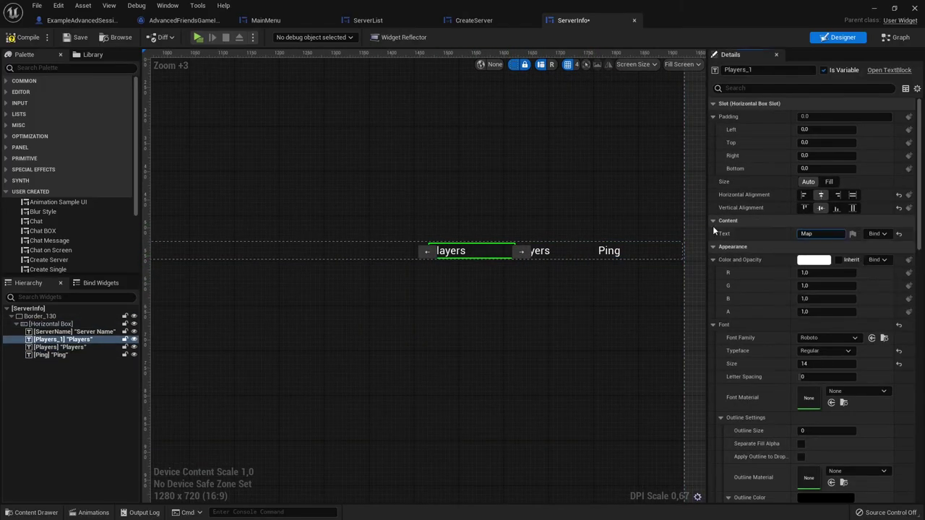
key(Return)
double_click(65, 338)
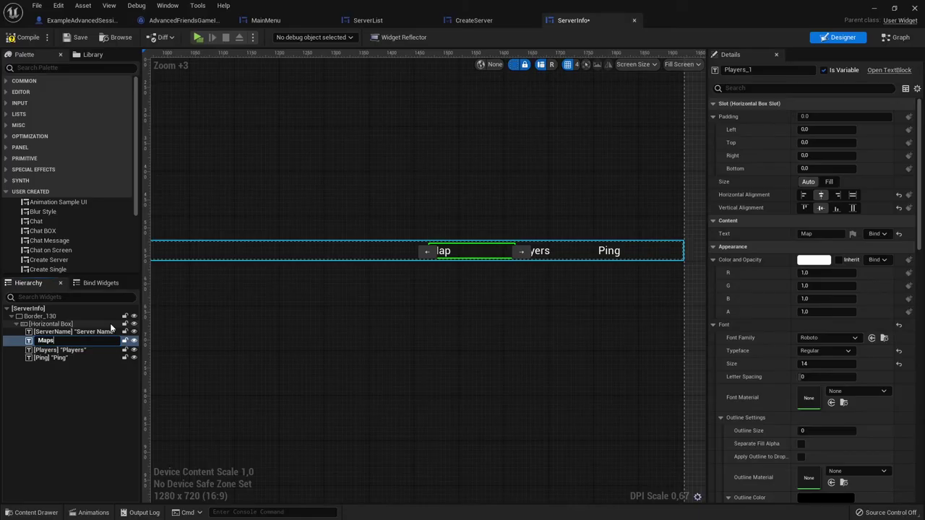
text(Map)
key(Return)
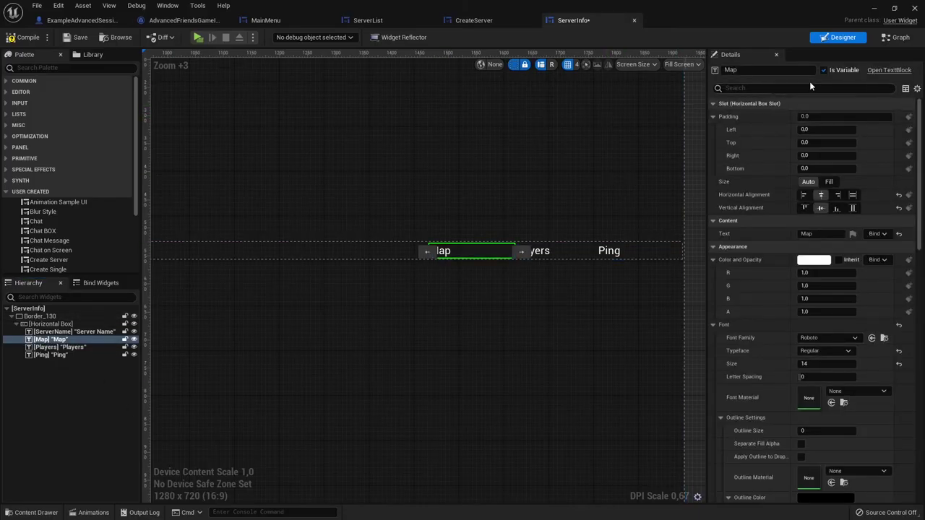
click(898, 40)
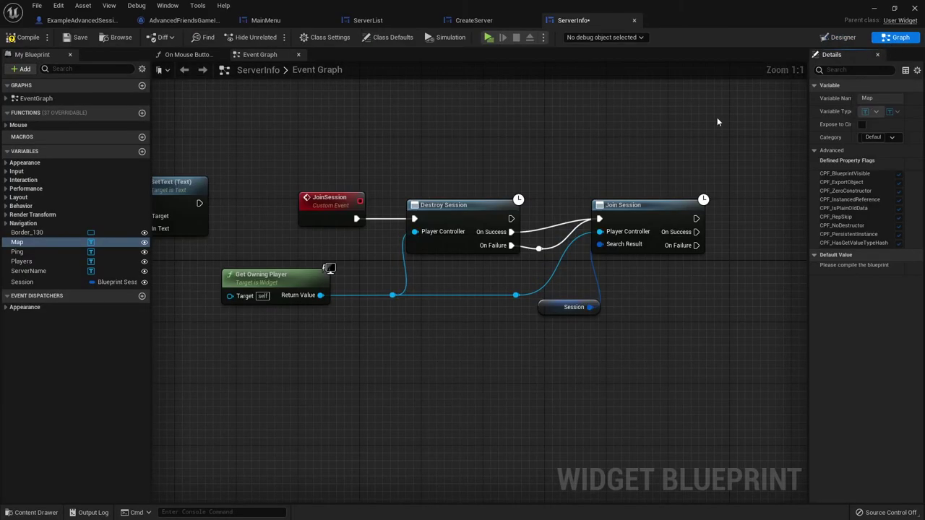
Add a Map getter with a SetText node in ServerInfo's graph.
drag(295, 370, 325, 373)
scroll(379, 354, down, 6)
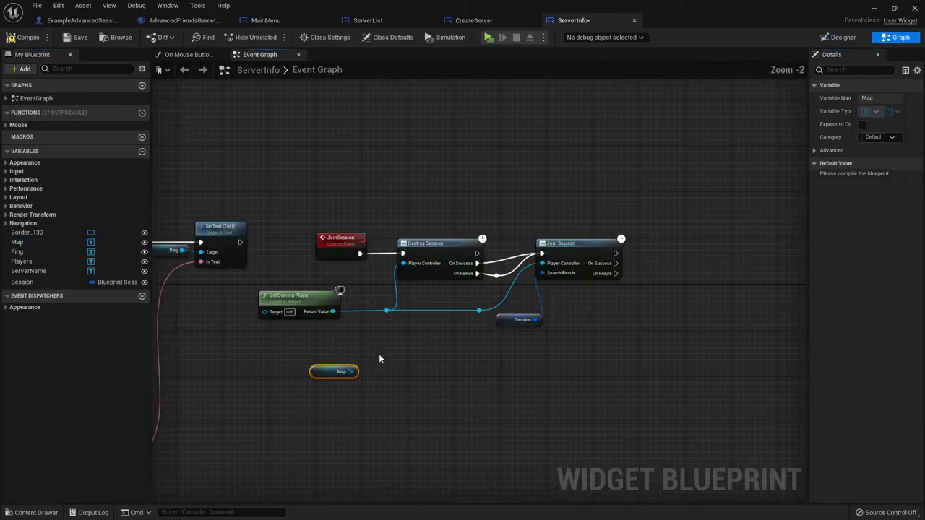
scroll(353, 187, up, 6)
mouse_move(240, 302)
mouse_down()
mouse_move(300, 264)
mouse_move(417, 109)
mouse_move(251, 258)
mouse_up()
text(settext)
click(373, 345)
scroll(251, 258, down, 5)
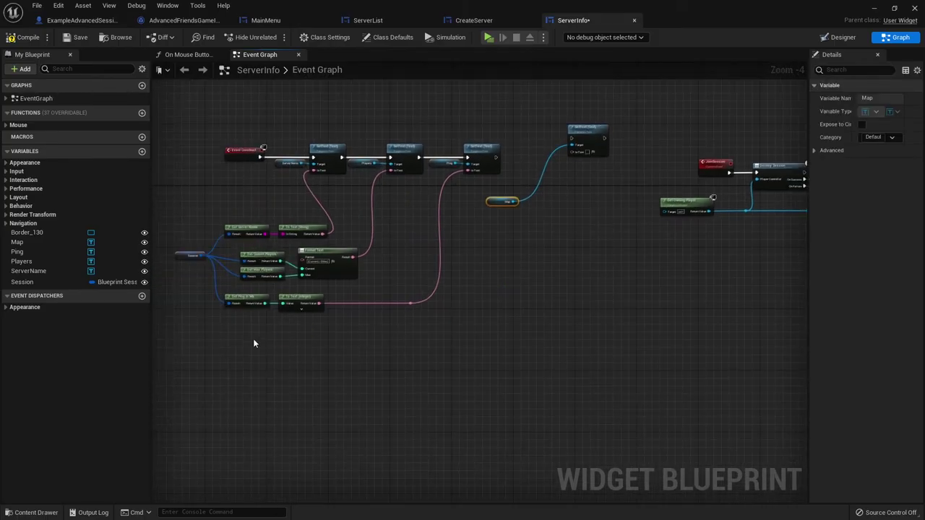
scroll(560, 250, up, 3)
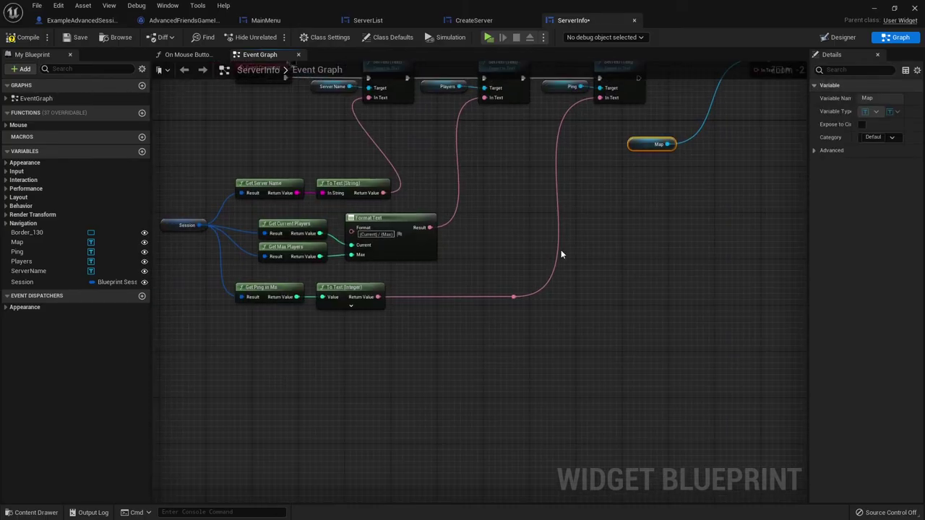
Review ServerList's Find Sessions loop and row widget creation before returning to ServerInfo.
click(375, 22)
scroll(423, 198, down, 2)
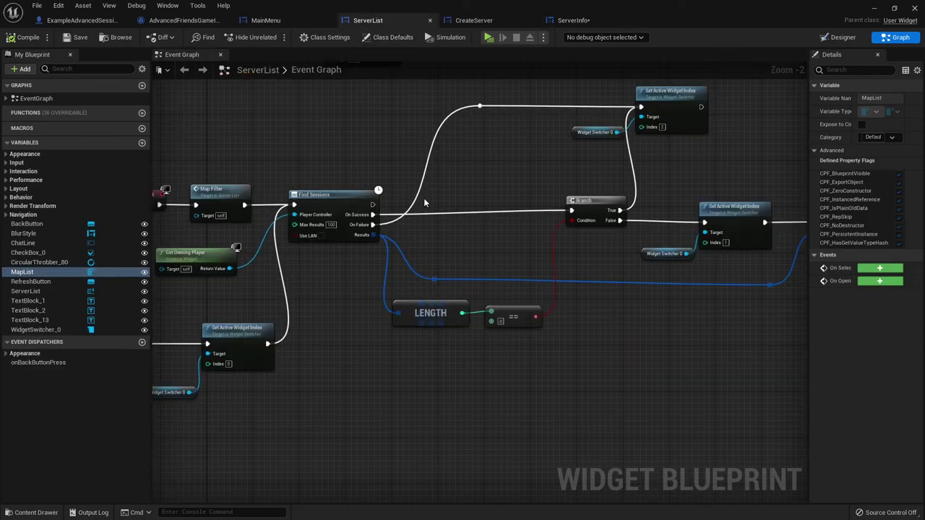
right_drag(425, 203, 432, 291)
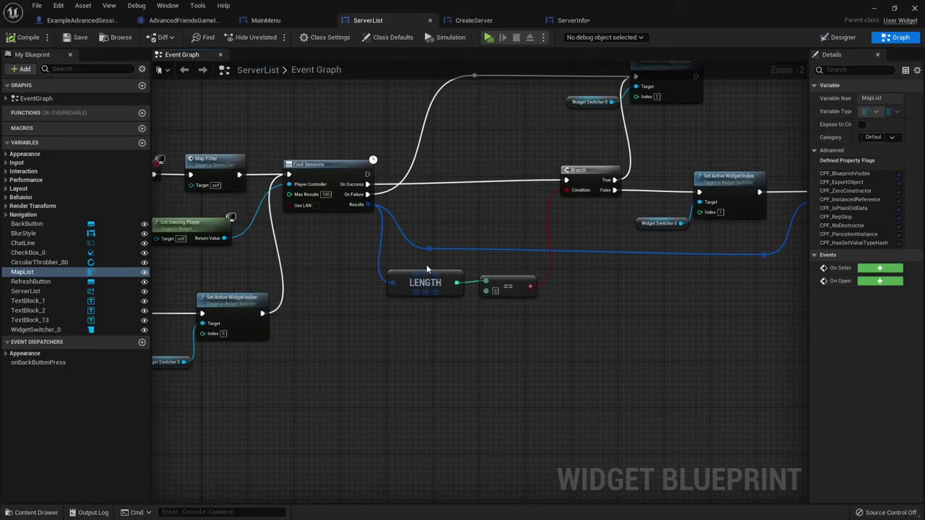
right_drag(336, 230, 375, 205)
click(562, 22)
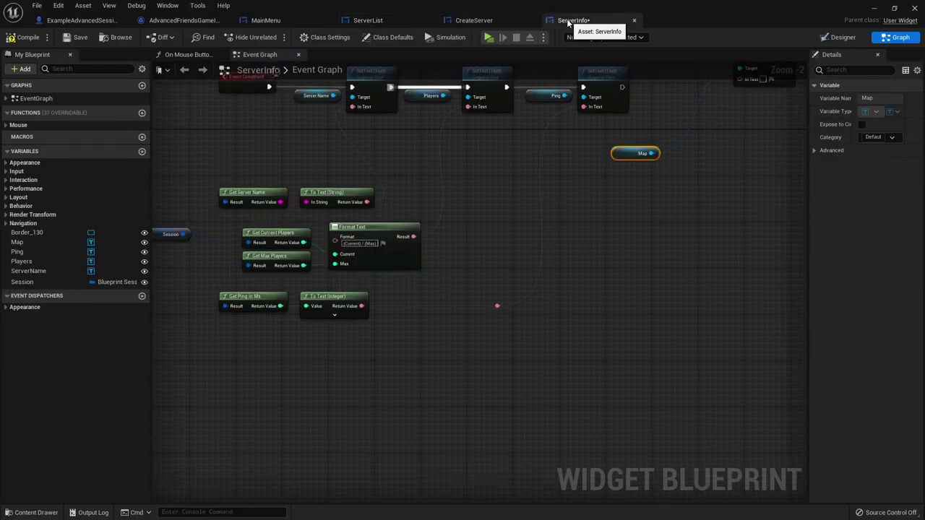
From Session, add Get Extra Settings and a Get Session Property String named ServerMap.
mouse_move(185, 234)
mouse_down()
mouse_move(229, 377)
mouse_move(577, 182)
mouse_up()
text(get extra)
key(Return)
scroll(576, 182, up, 2)
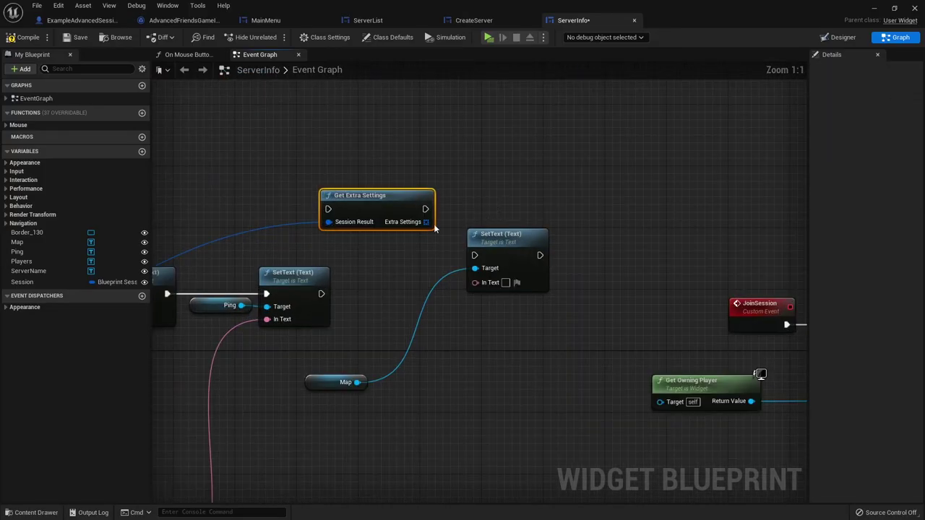
drag(425, 221, 477, 204)
text(get)
click(584, 330)
right_drag(584, 330, 500, 348)
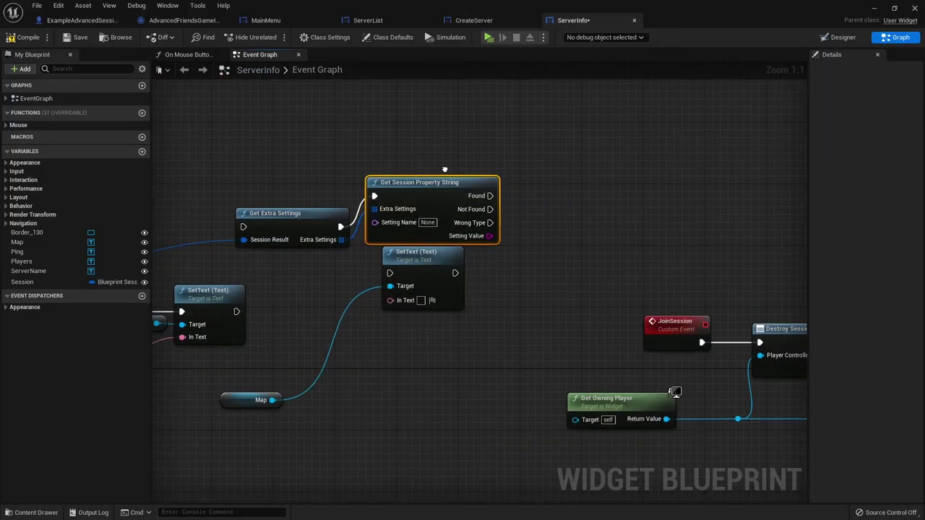
drag(404, 251, 525, 278)
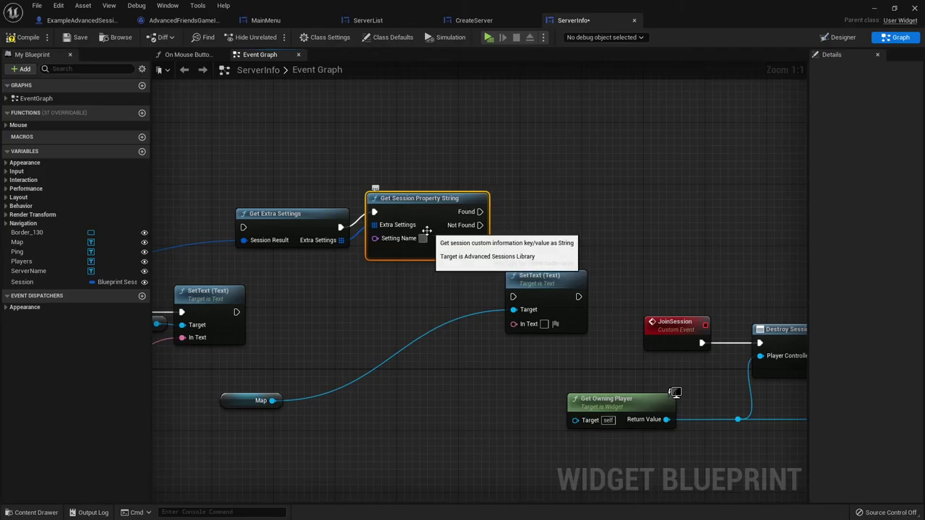
click(427, 238)
text(ServerMap)
Run SetText when ServerMap is found, feeding its value into the Map text, and tidy wires.
mouse_move(372, 295)
right_down()
mouse_move(387, 284)
mouse_move(358, 252)
right_up()
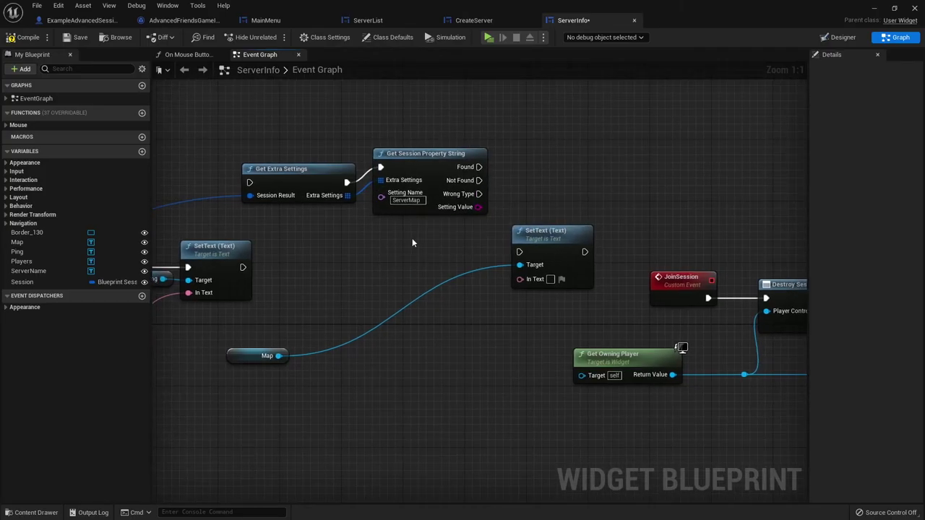
drag(494, 269, 500, 238)
right_drag(492, 166, 467, 167)
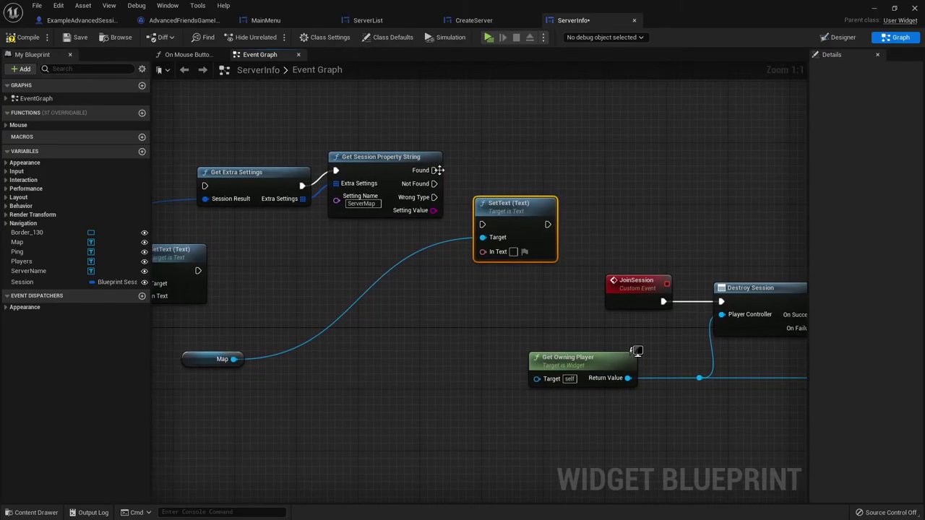
drag(516, 202, 533, 174)
drag(498, 219, 433, 210)
drag(524, 172, 573, 161)
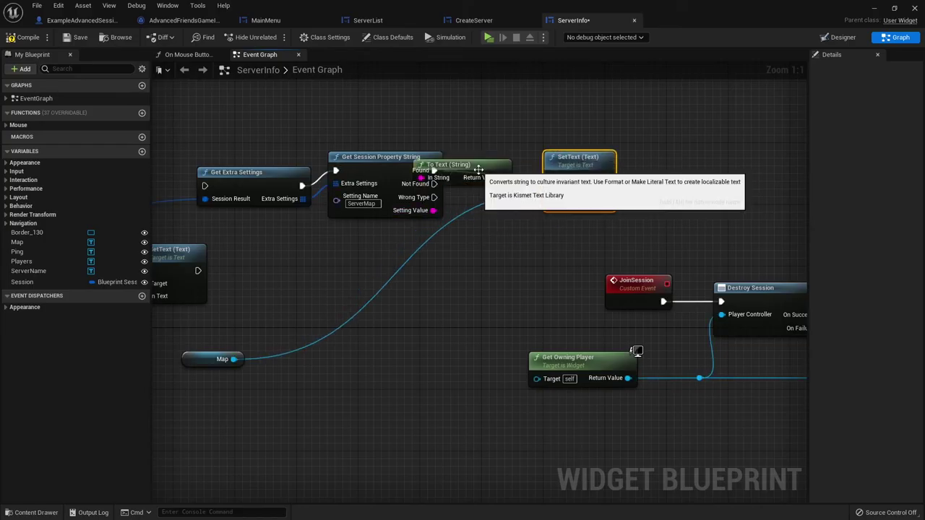
drag(448, 165, 480, 234)
right_drag(505, 239, 424, 243)
click(513, 163)
scroll(435, 209, down, 4)
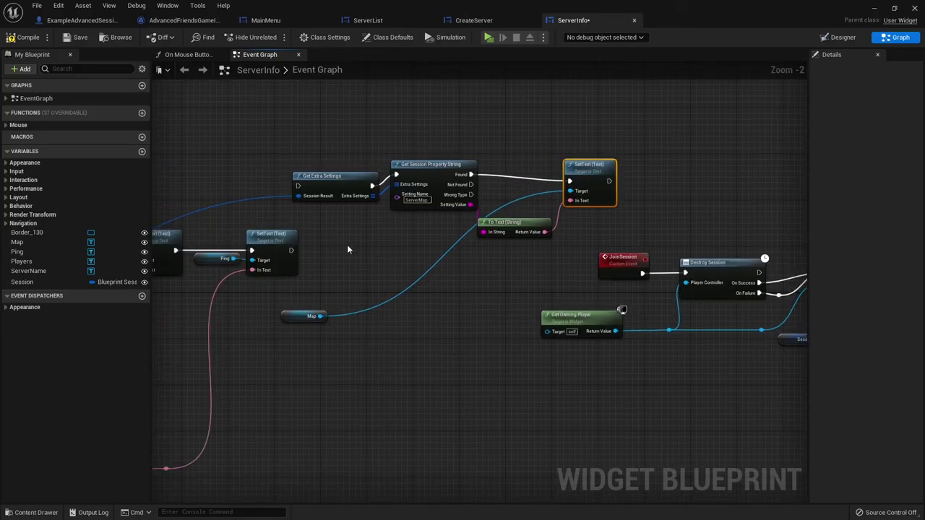
double_click(325, 231)
drag(325, 232, 209, 354)
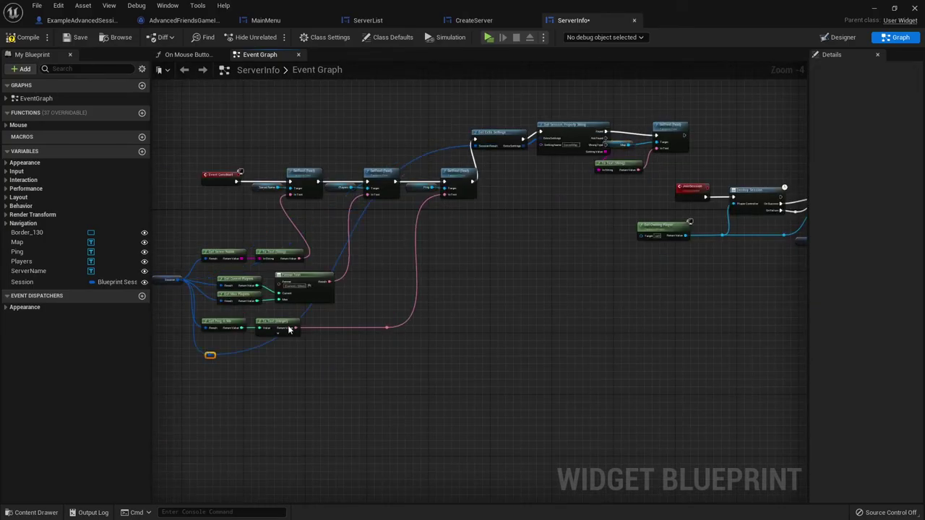
scroll(488, 312, down, 1)
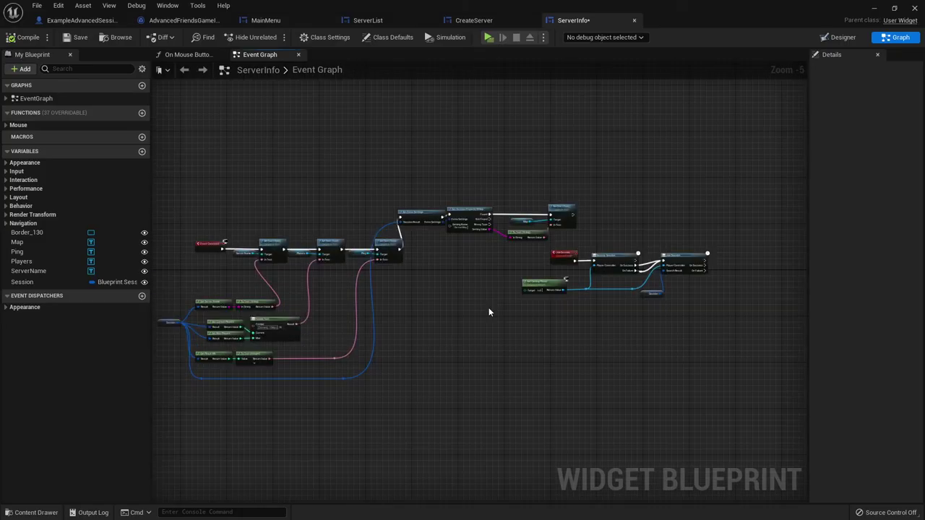
click(383, 20)
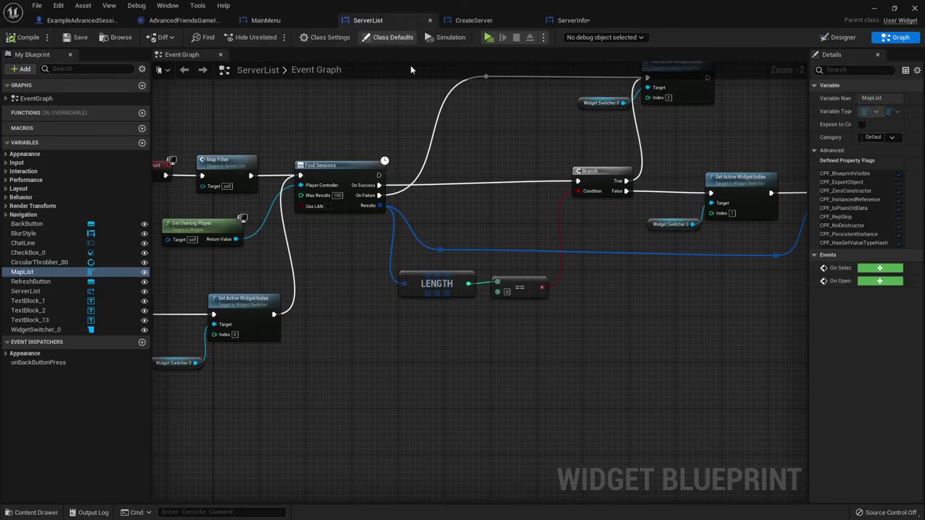
Check the ServerList layout, then place a Get node for the MapList variable in the Event Graph.
scroll(524, 162, down, 3)
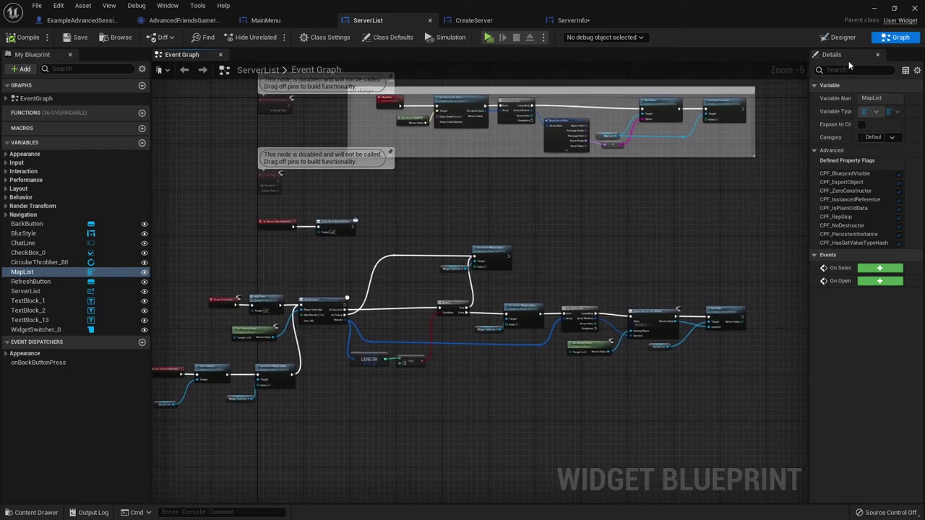
click(842, 37)
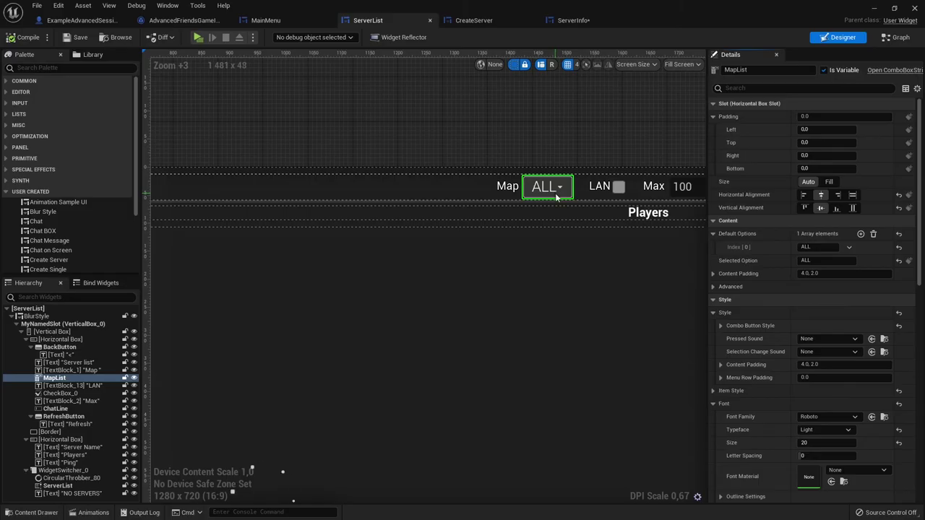
click(898, 38)
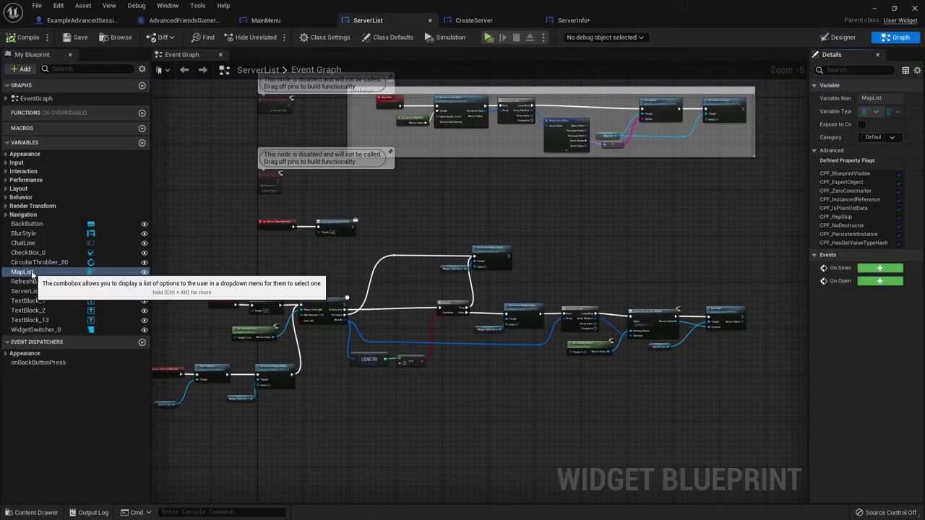
drag(31, 273, 477, 390)
click(499, 401)
Add a Get Selected Option node fed by the Map List getter.
scroll(504, 382, up, 3)
scroll(503, 381, up, 2)
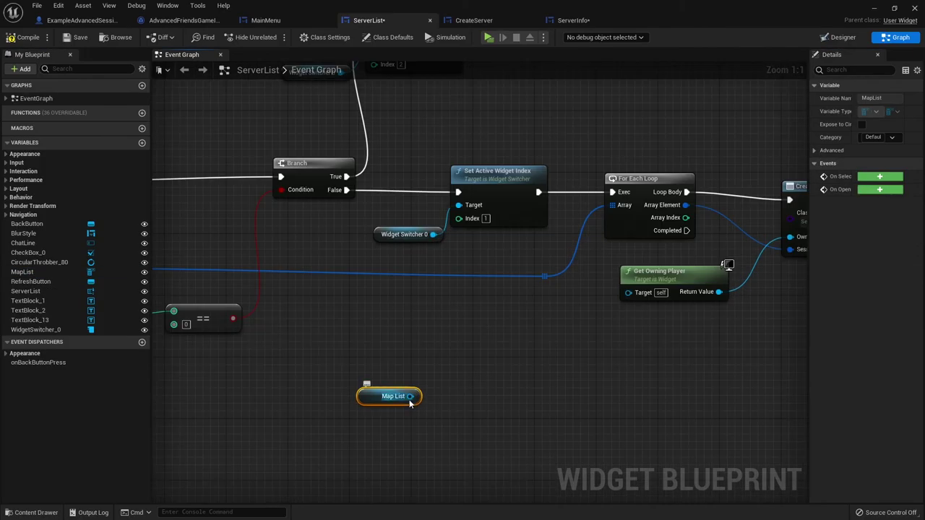
drag(409, 396, 481, 398)
text(get)
scroll(571, 325, down, 2)
click(520, 274)
mouse_move(476, 419)
right_down()
mouse_move(544, 241)
mouse_move(599, 209)
right_up()
scroll(492, 372, down, 6)
scroll(545, 241, up, 5)
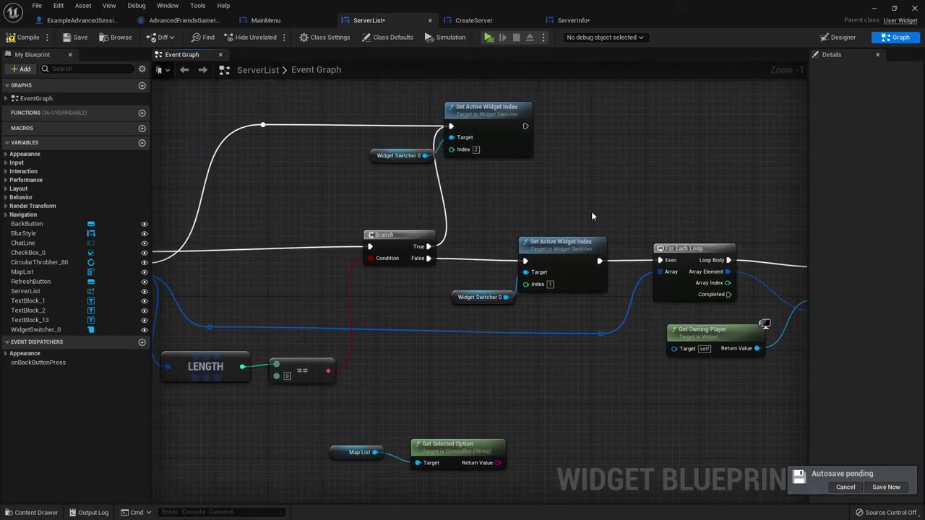
Add a Find Sessions Advanced node to the ServerList graph.
right_drag(519, 240, 633, 234)
right_click(378, 181)
text(find sess)
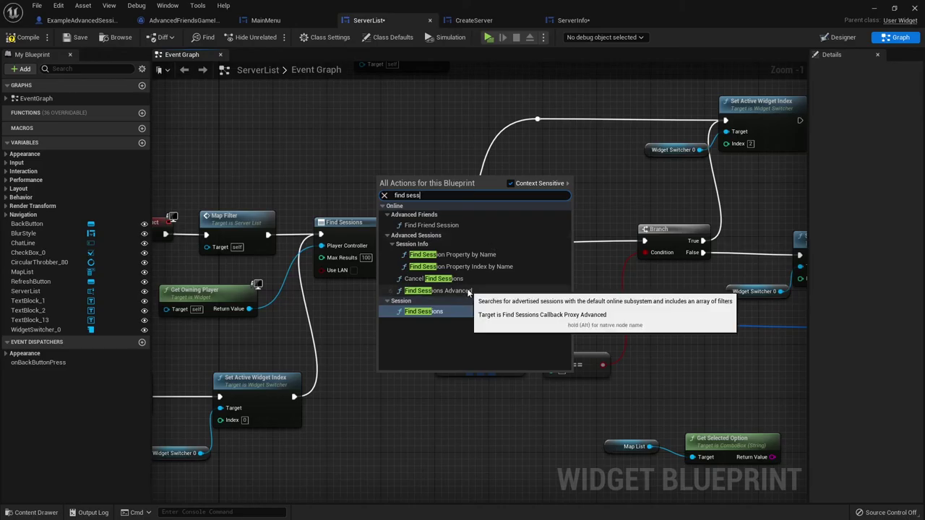
click(437, 291)
scroll(404, 209, down, 3)
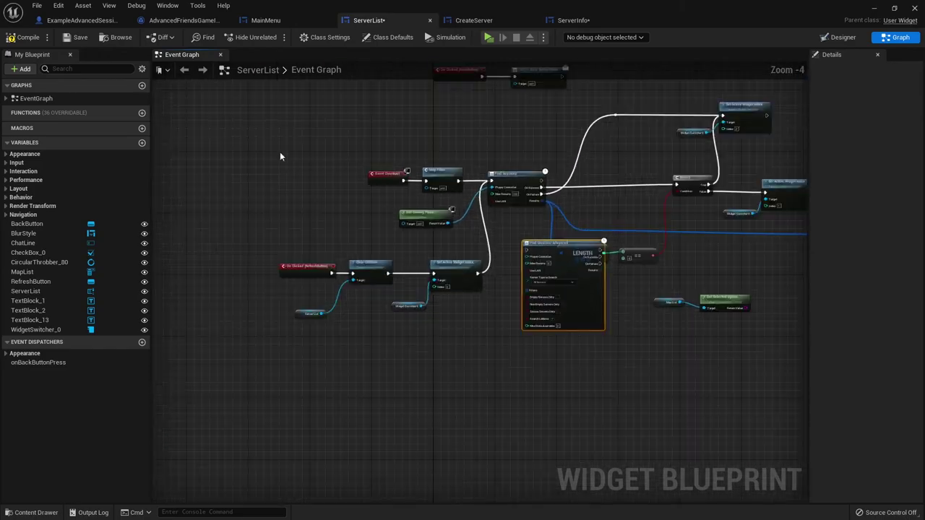
scroll(387, 207, up, 2)
Wire Find Sessions Advanced after the index step: success to Branch, failure to reroute, results to Length.
drag(316, 301, 320, 303)
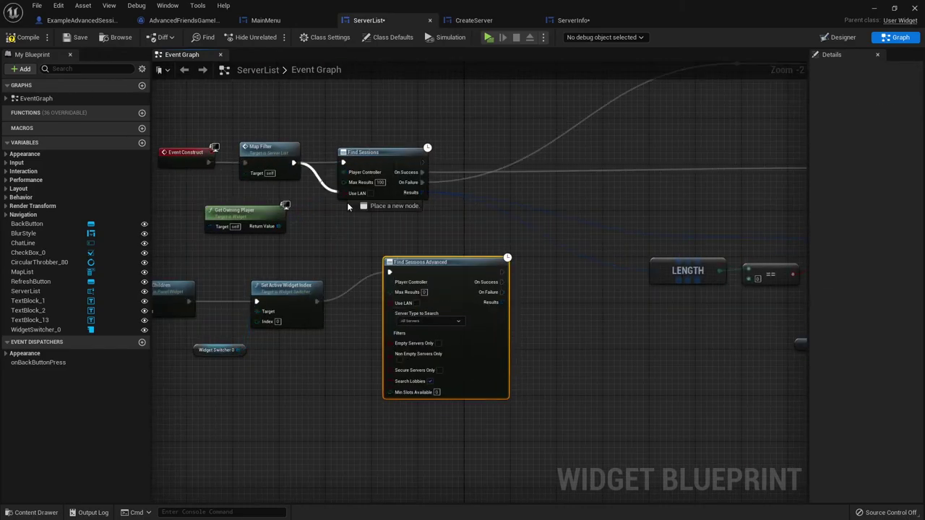
drag(347, 207, 389, 272)
right_drag(459, 241, 362, 306)
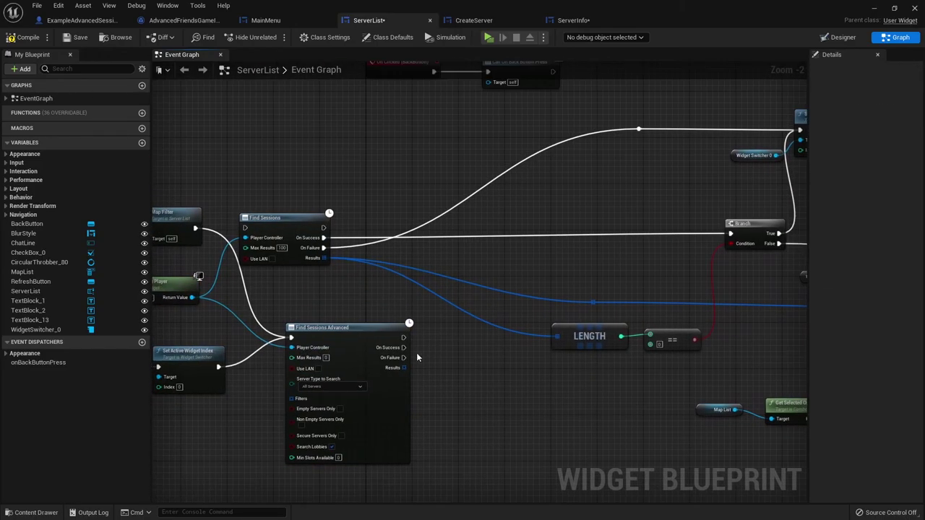
drag(404, 348, 729, 234)
drag(403, 357, 638, 130)
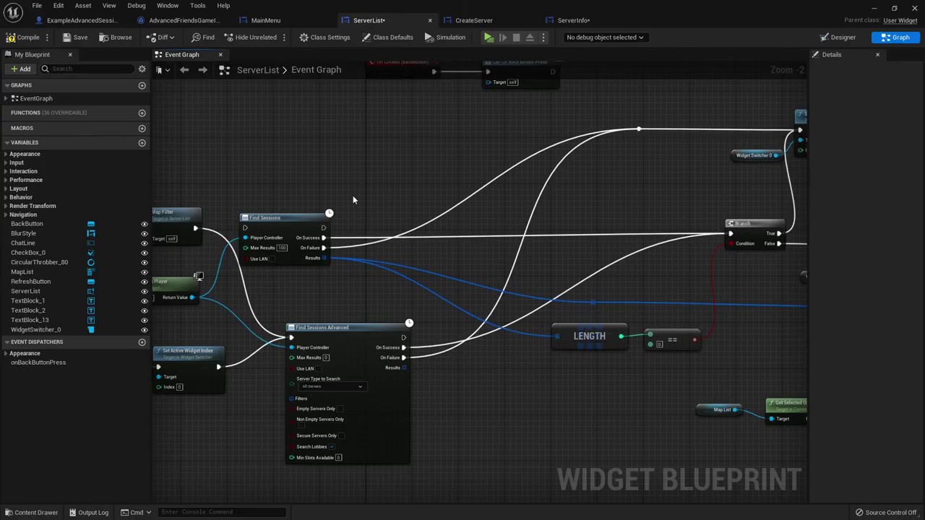
scroll(386, 275, up, 1)
mouse_move(382, 375)
mouse_down()
mouse_move(605, 307)
mouse_move(559, 339)
mouse_up()
scroll(364, 249, down, 1)
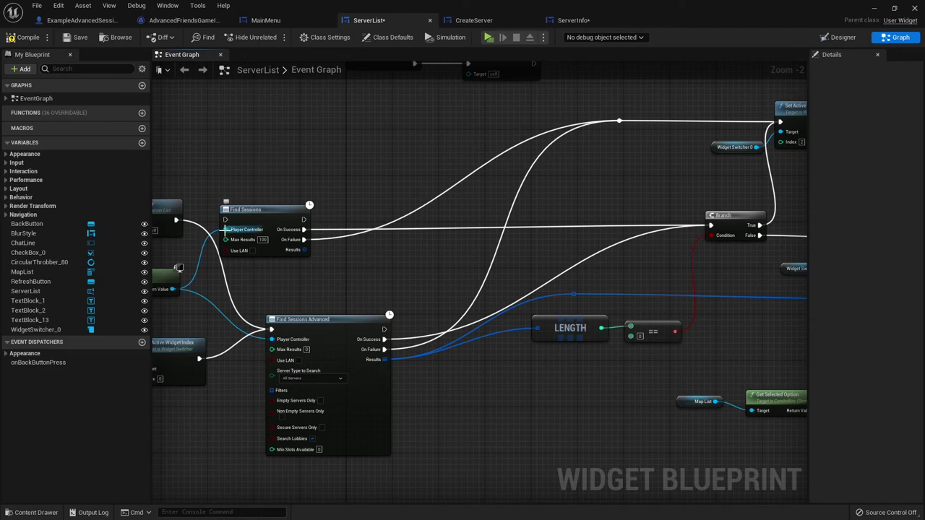
Move both session search nodes higher up the graph to free space below.
drag(226, 229, 232, 143)
drag(303, 320, 290, 210)
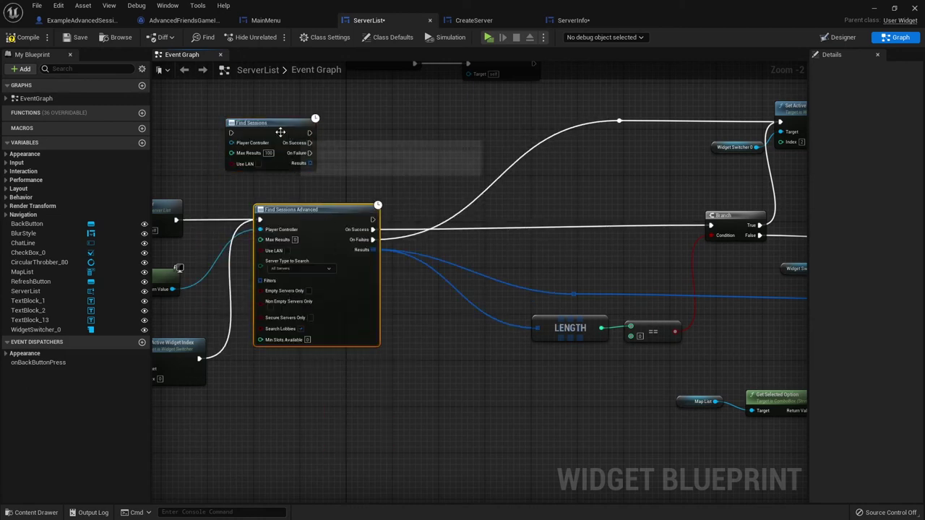
scroll(398, 295, up, 1)
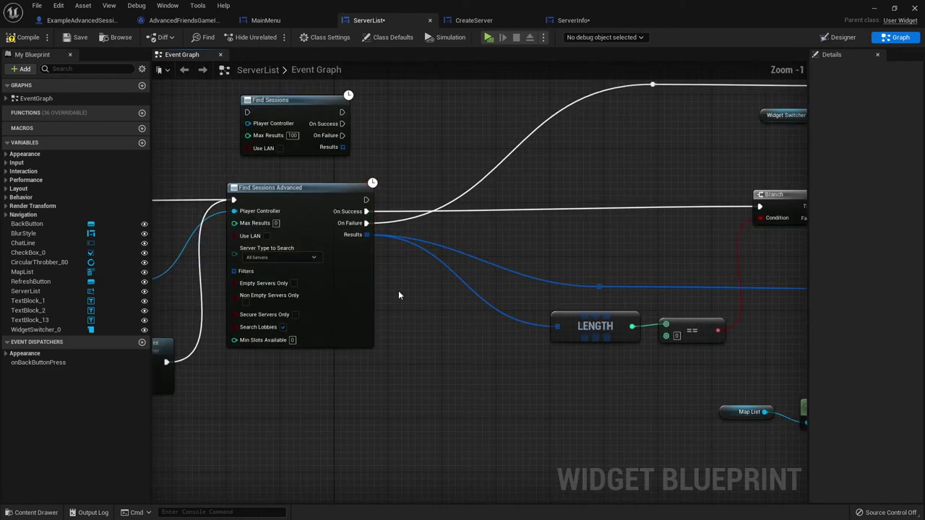
drag(367, 235, 402, 289)
Add a Filter Session Results node on the search Results output.
text(filter)
click(470, 354)
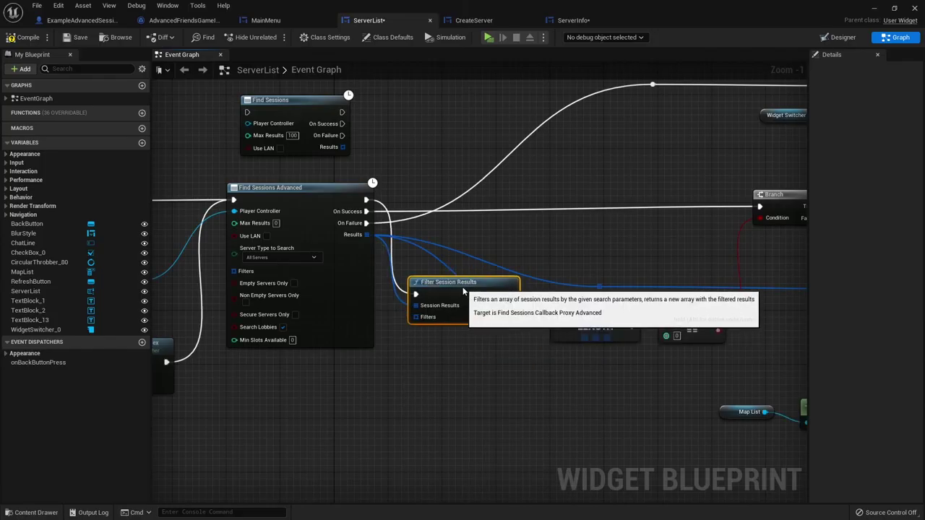
drag(463, 291, 466, 346)
scroll(466, 347, up, 1)
right_drag(465, 347, 421, 297)
click(422, 304)
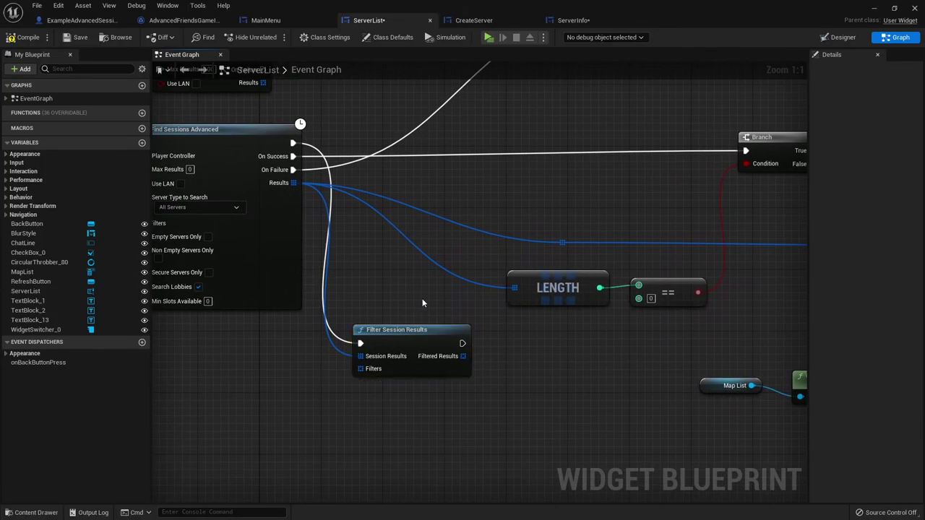
scroll(422, 303, down, 1)
Feed the Filters input with a Make Array holding a Make Literal Session Search Property.
drag(462, 354, 365, 381)
text(len)
click(418, 241)
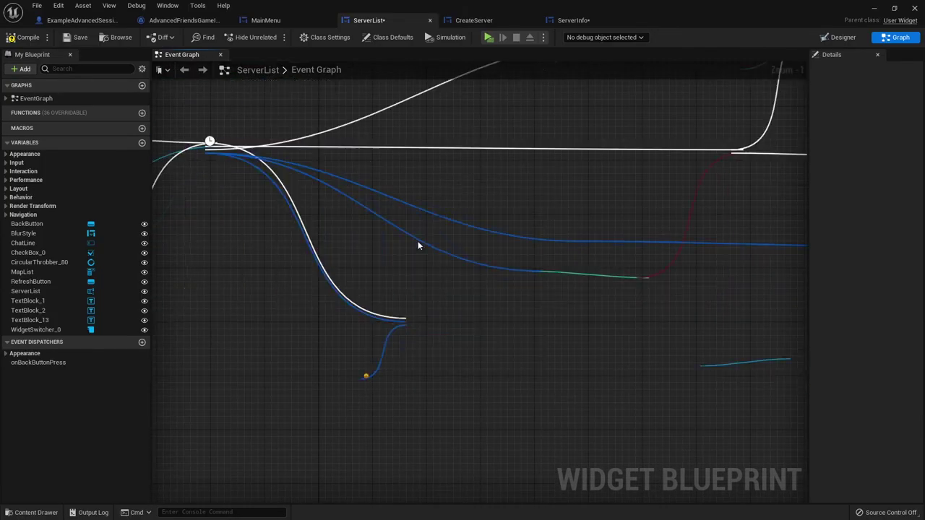
scroll(527, 240, up, 2)
drag(528, 241, 451, 274)
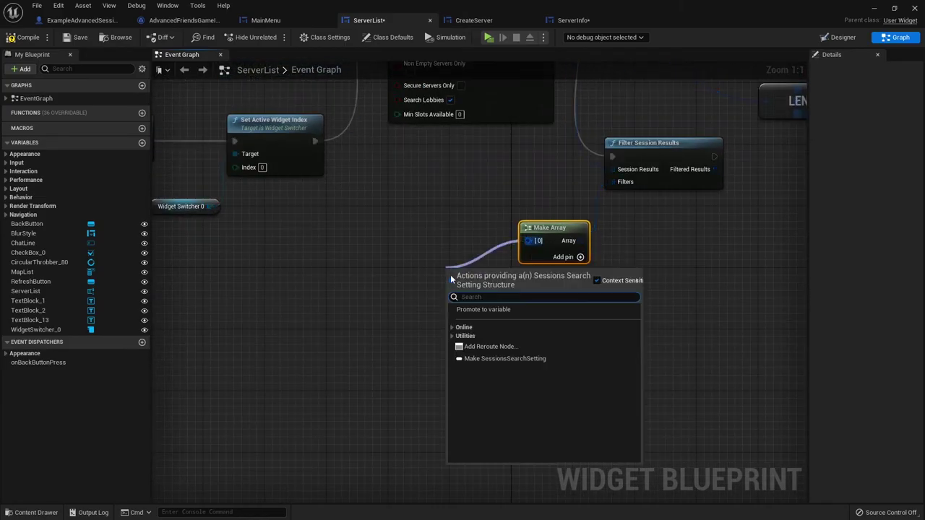
text(li)
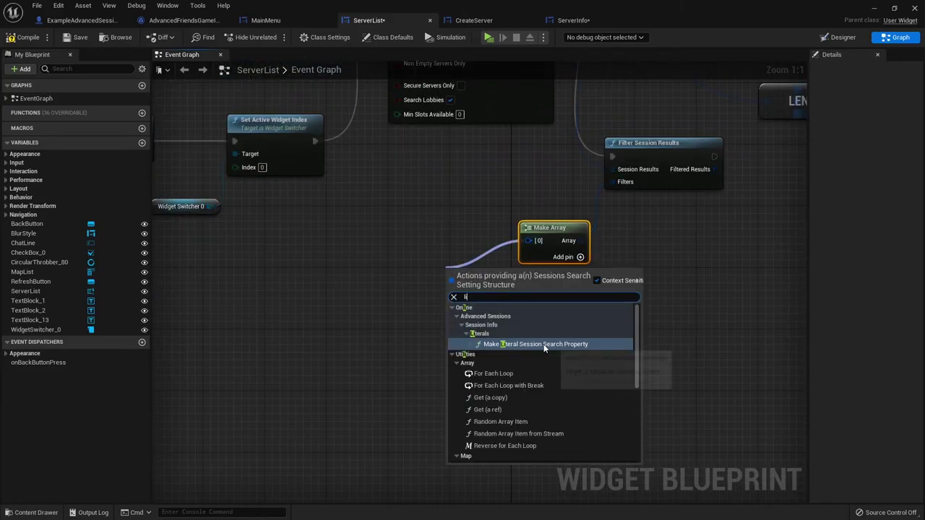
click(543, 344)
drag(501, 276, 385, 239)
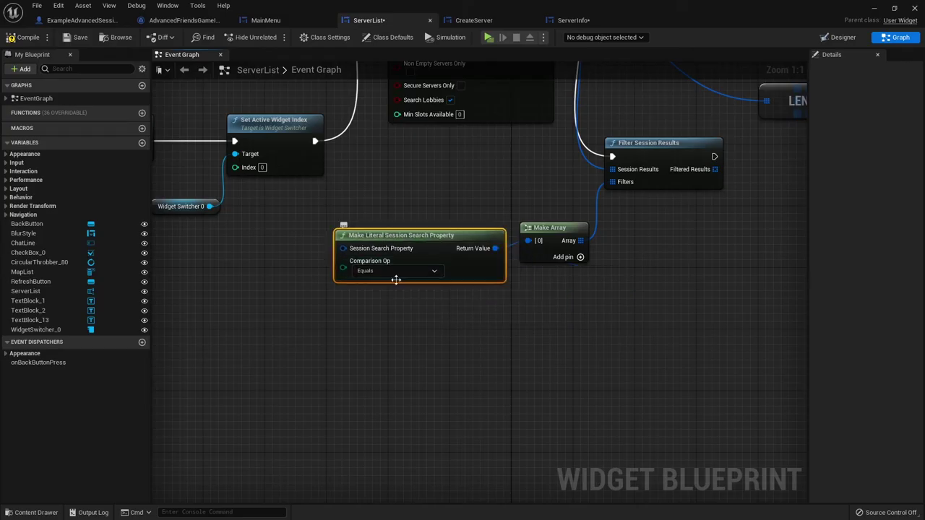
Add a Make Literal Session Property String with key ServerMap into the search property.
right_drag(394, 276, 465, 267)
drag(413, 239, 342, 261)
text(literal)
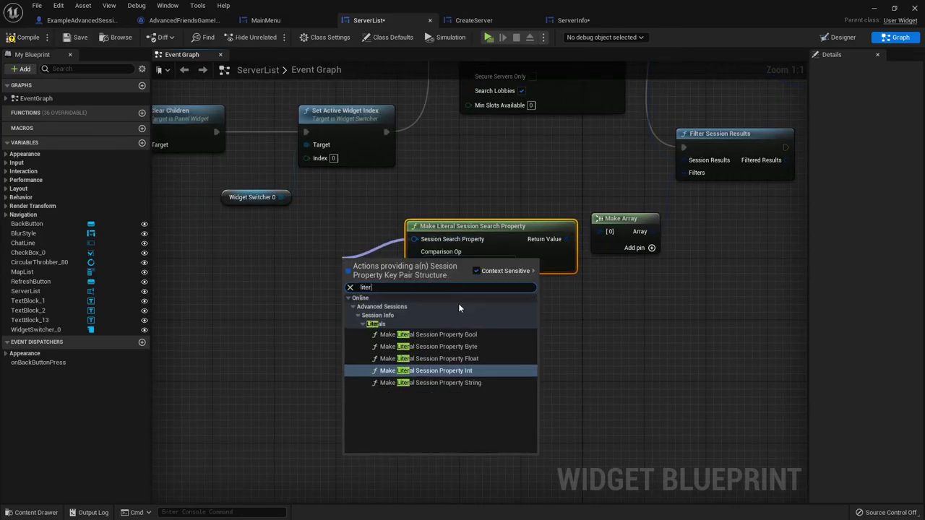
click(405, 371)
text(verMap)
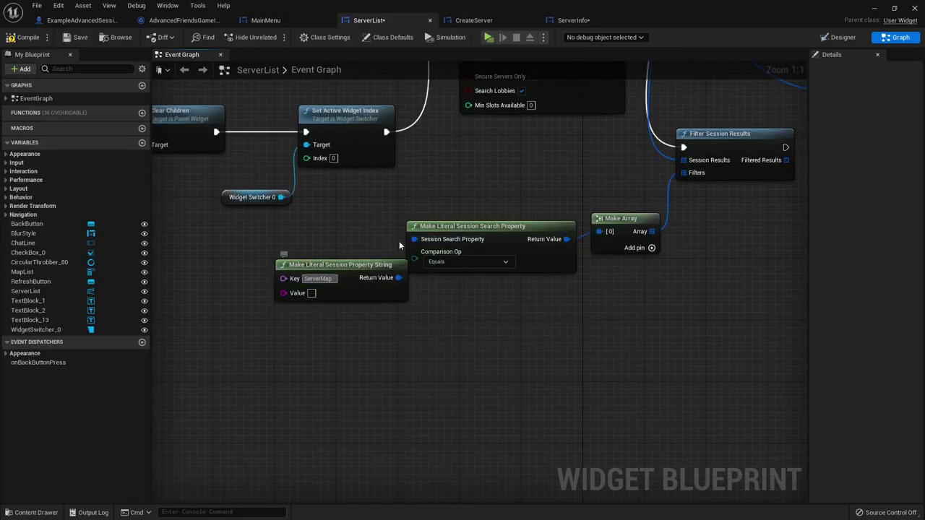
drag(339, 264, 308, 258)
right_drag(355, 349, 486, 309)
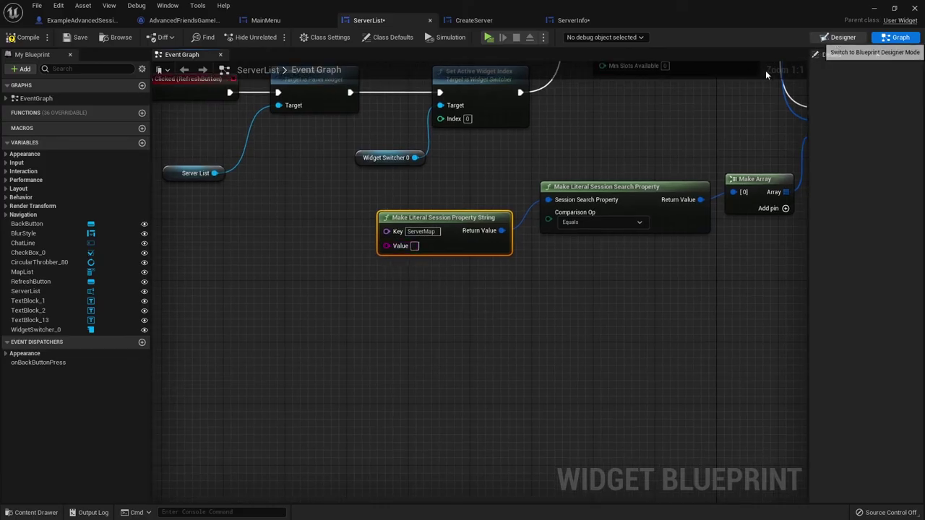
Bring the MapList variable into the event graph as a getter.
click(843, 37)
click(896, 37)
drag(63, 272, 238, 259)
scroll(327, 250, down, 4)
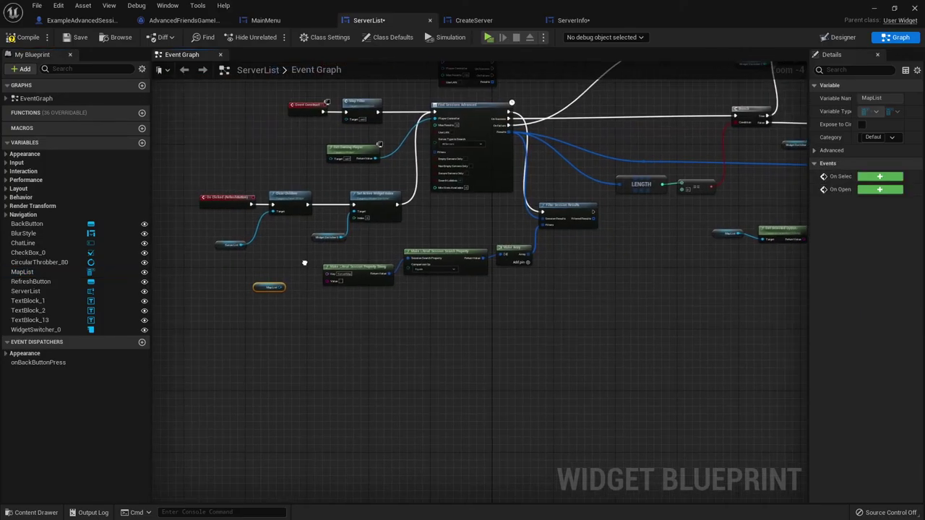
scroll(304, 262, up, 4)
Add Get Selected Option from Map List and position it beside the getter.
drag(268, 291, 310, 322)
text(get selected)
click(400, 373)
right_drag(216, 305, 310, 296)
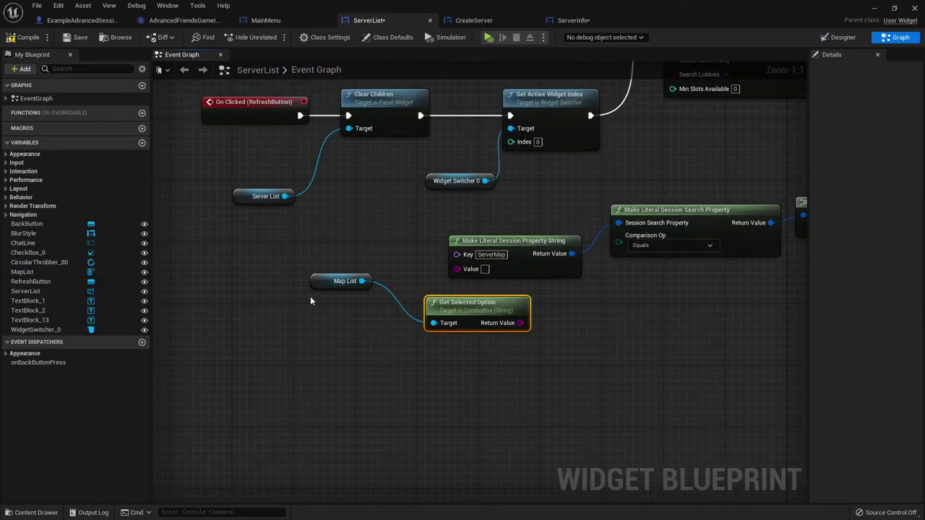
drag(477, 307, 372, 263)
scroll(370, 360, down, 3)
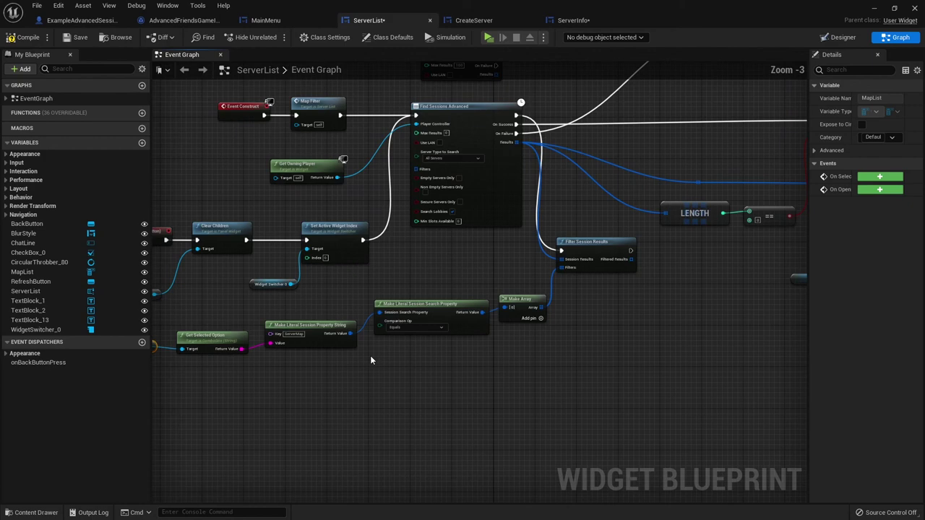
click(449, 364)
scroll(361, 386, up, 1)
scroll(406, 364, up, 1)
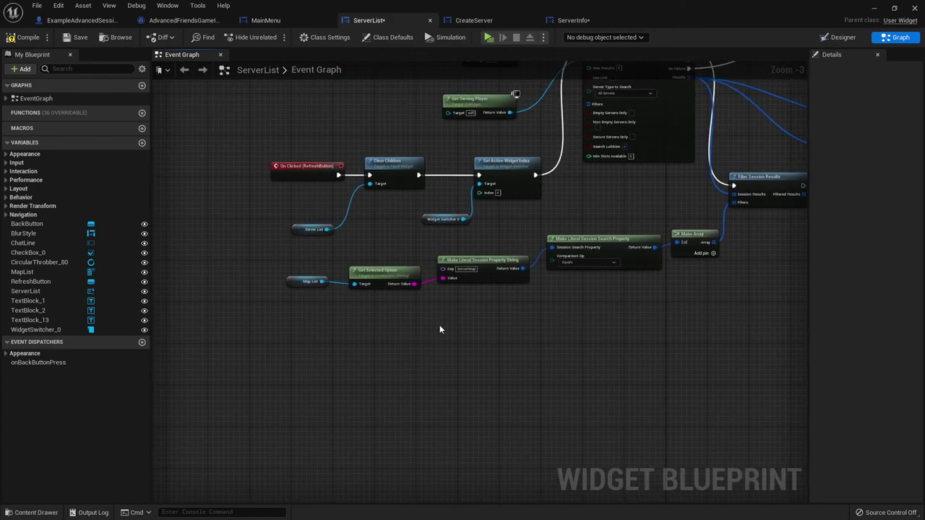
scroll(439, 324, up, 1)
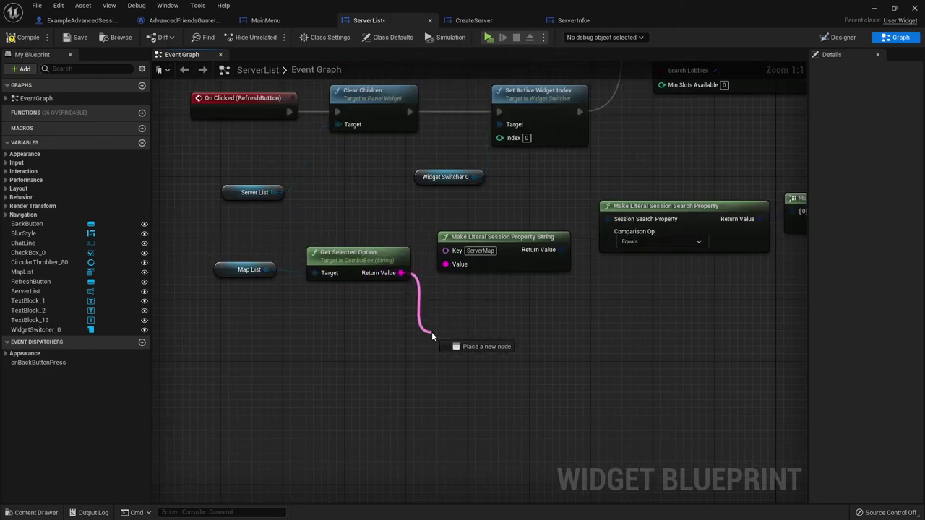
Add an equality check comparing the map list's selected option with ALL.
drag(400, 274, 431, 332)
text(==)
key(Return)
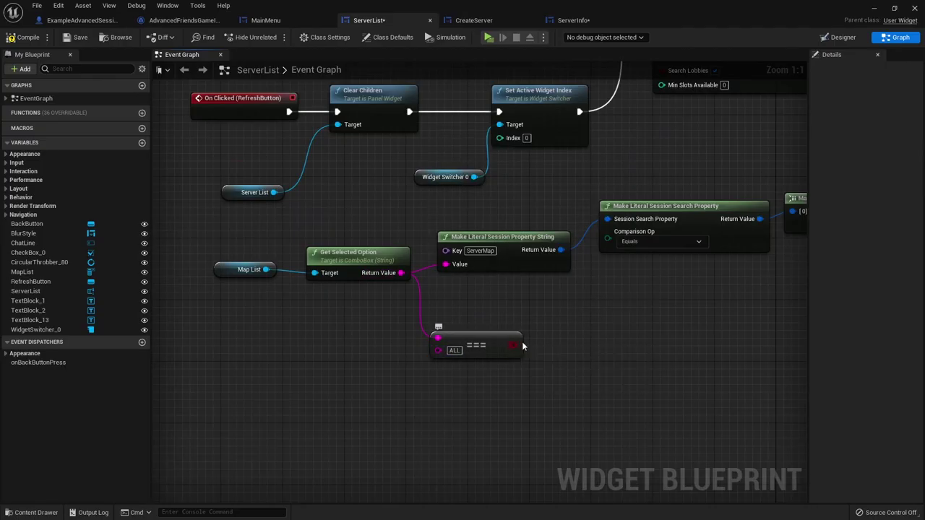
scroll(521, 346, down, 2)
mouse_move(521, 346)
right_down()
mouse_move(346, 370)
mouse_move(374, 250)
right_up()
scroll(321, 393, up, 1)
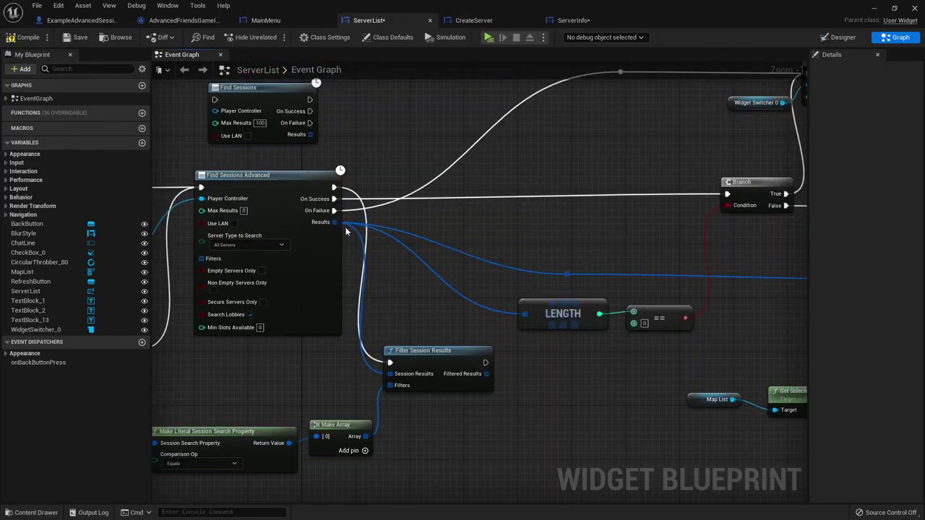
Add a Select node on the search results, driven by the ALL comparison.
mouse_move(335, 223)
mouse_down()
mouse_move(425, 290)
mouse_move(503, 222)
mouse_up()
text(select)
key(Return)
scroll(514, 235, down, 1)
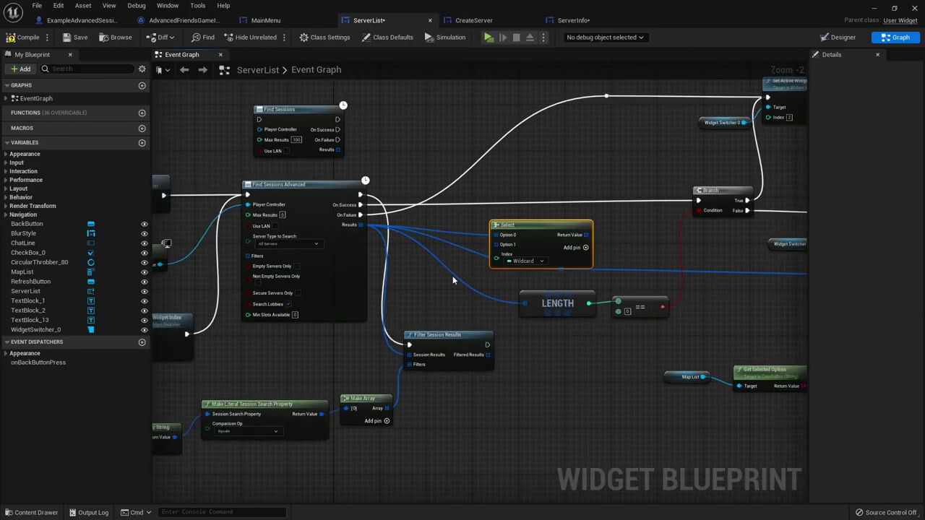
right_drag(453, 280, 611, 164)
mouse_move(302, 394)
mouse_down()
mouse_move(682, 202)
mouse_move(658, 142)
mouse_up()
scroll(657, 145, up, 2)
Wire filtered results into Select's False input and all results into True.
drag(381, 310, 356, 204)
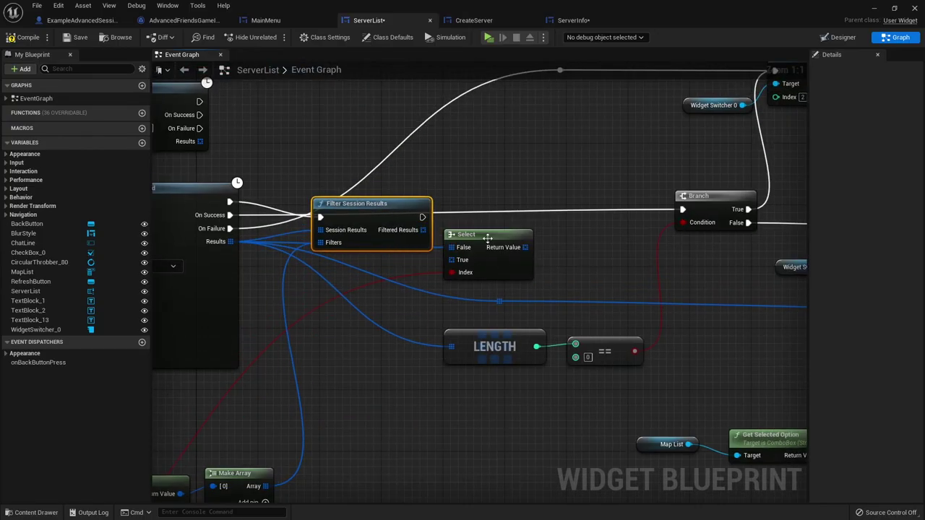
drag(487, 238, 506, 230)
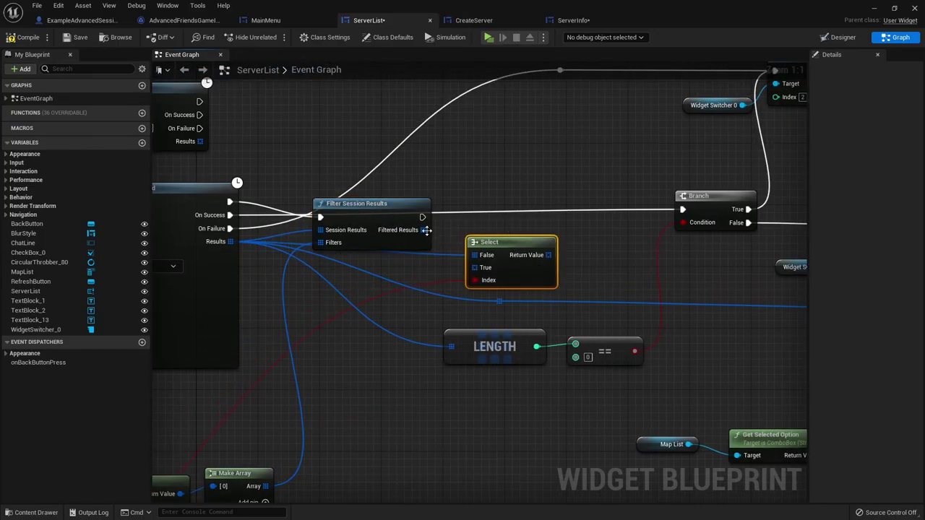
drag(426, 230, 474, 255)
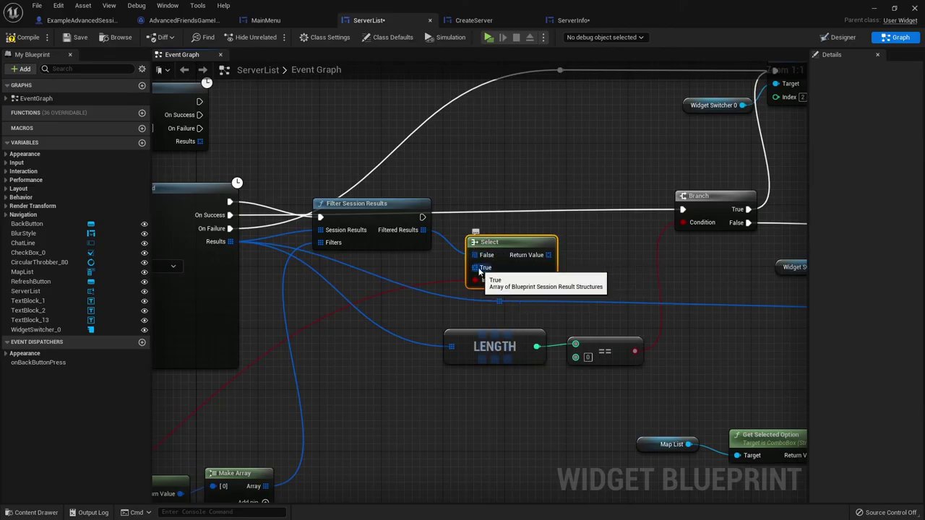
drag(479, 268, 230, 241)
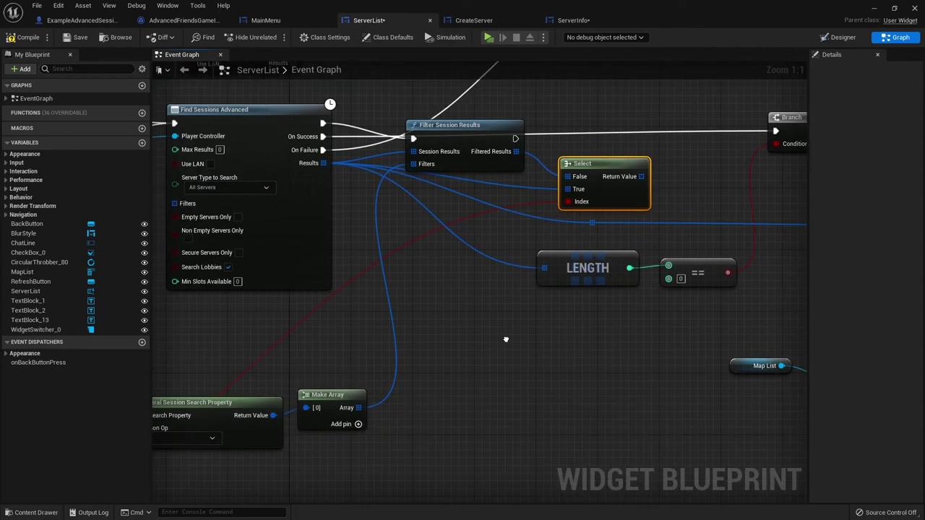
right_drag(388, 385, 7, 221)
right_drag(388, 384, 464, 324)
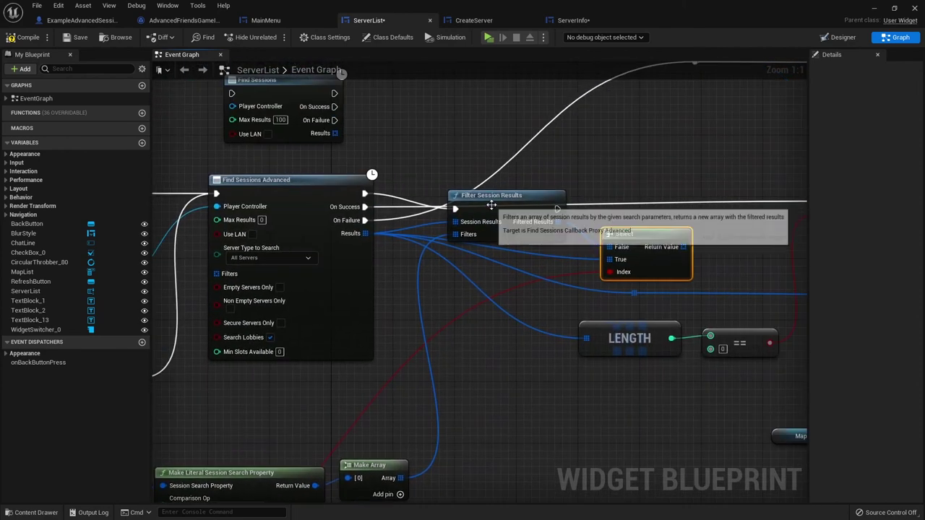
Route search success through Filter Session Results, then on to the Branch.
drag(519, 208, 511, 207)
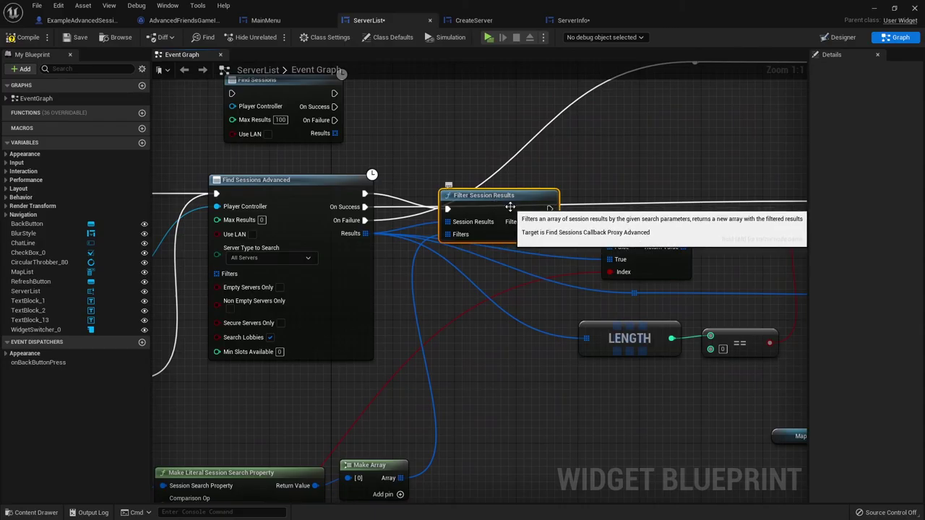
right_drag(511, 206, 420, 234)
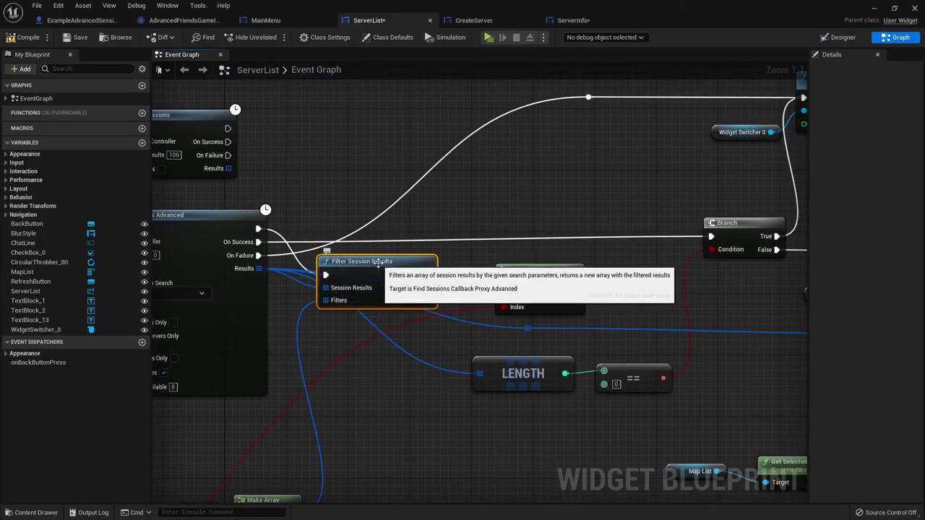
mouse_move(258, 242)
mouse_down()
mouse_move(325, 274)
mouse_move(385, 240)
mouse_up()
right_drag(385, 239, 327, 243)
drag(393, 248, 652, 240)
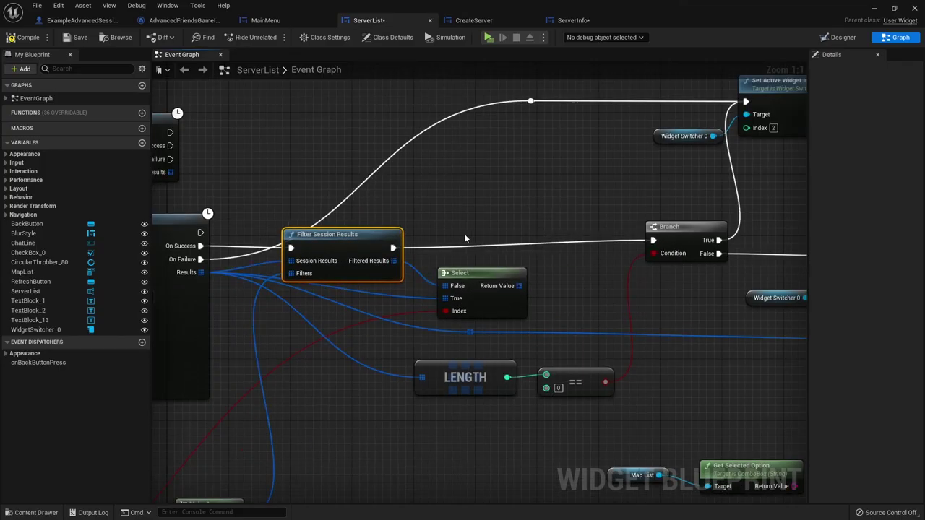
right_drag(464, 234, 500, 217)
drag(375, 219, 367, 111)
drag(499, 257, 406, 242)
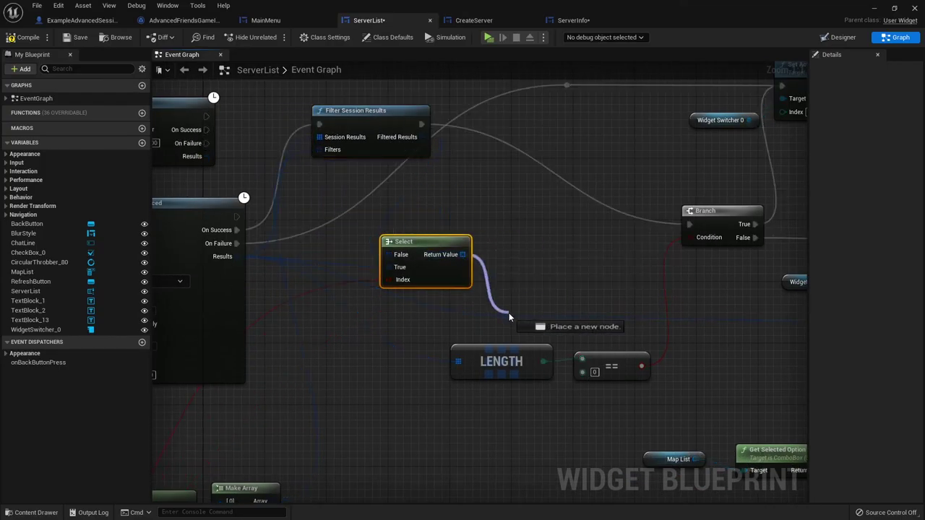
Feed the Select output into the rerouted results line and LENGTH.
drag(463, 255, 506, 316)
drag(462, 254, 457, 362)
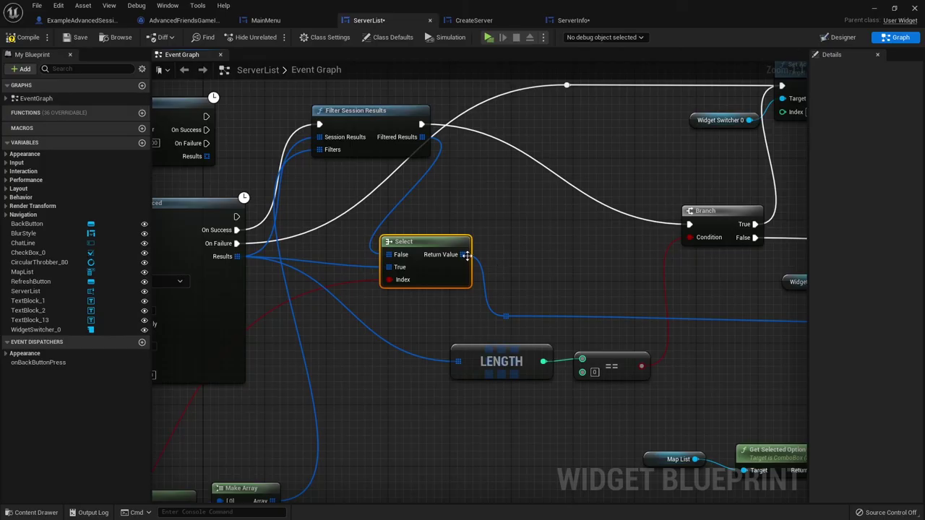
scroll(529, 216, down, 5)
scroll(529, 215, up, 2)
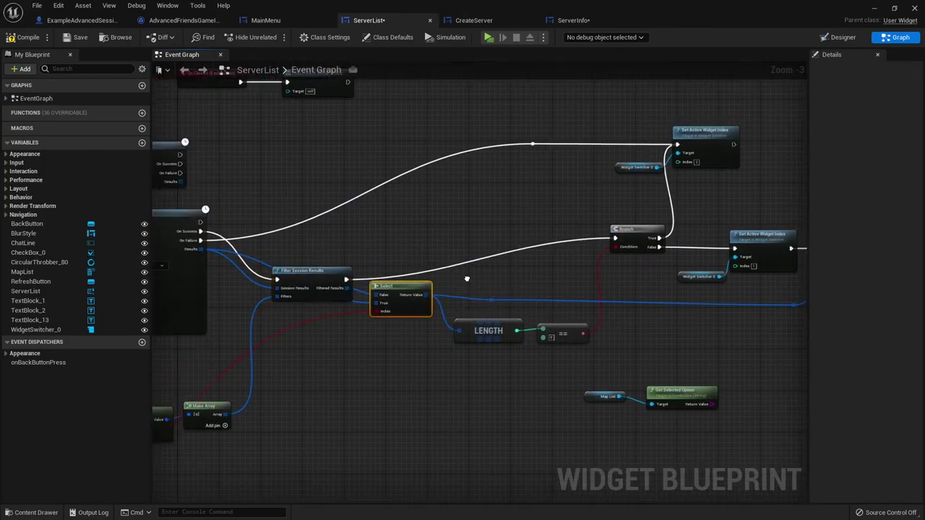
scroll(376, 300, up, 2)
scroll(378, 308, down, 4)
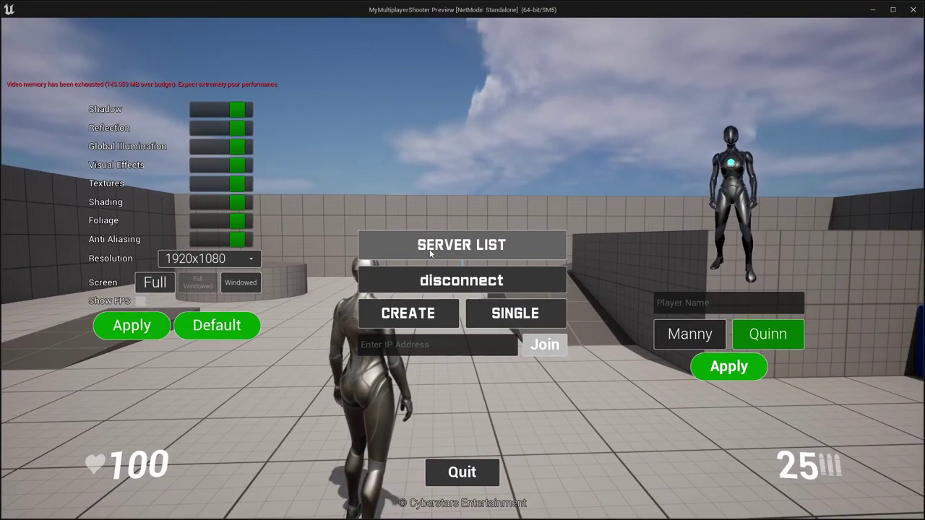
Open SERVER LIST in the running game to see four servers with their maps.
click(430, 252)
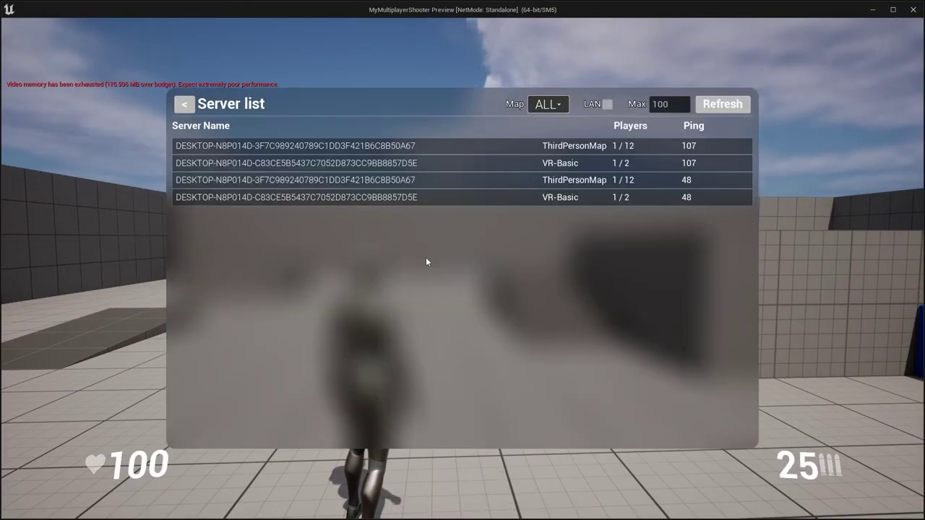
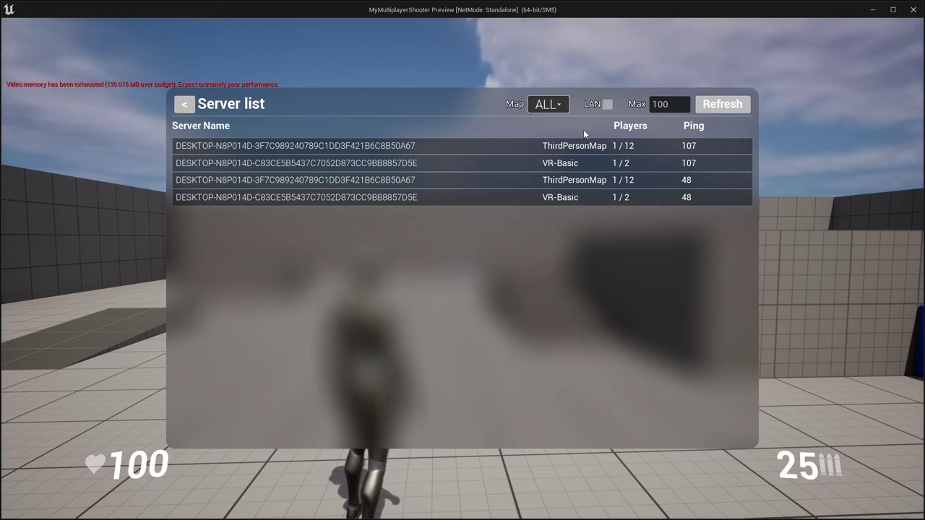
Set the server list's Map filter to VR-Basic (after first trying ThirdPersonMap) and refresh the list.
click(561, 106)
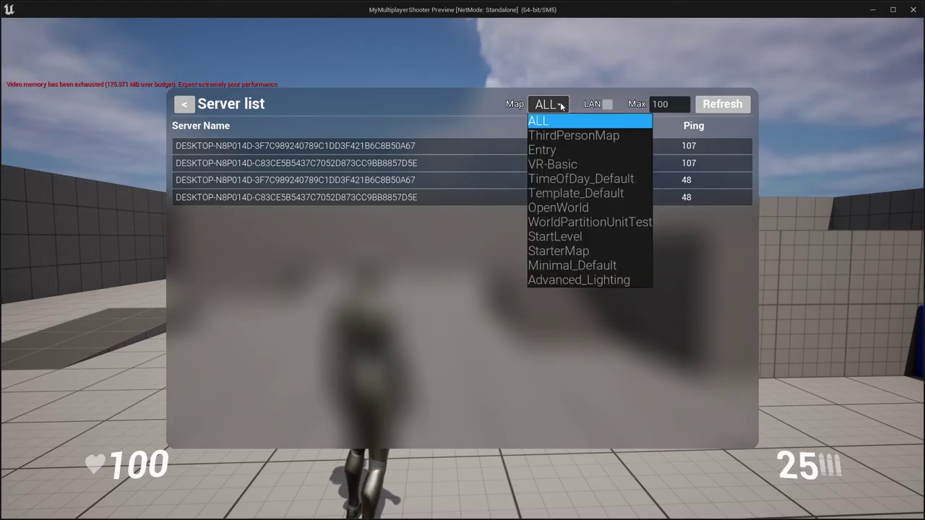
click(582, 137)
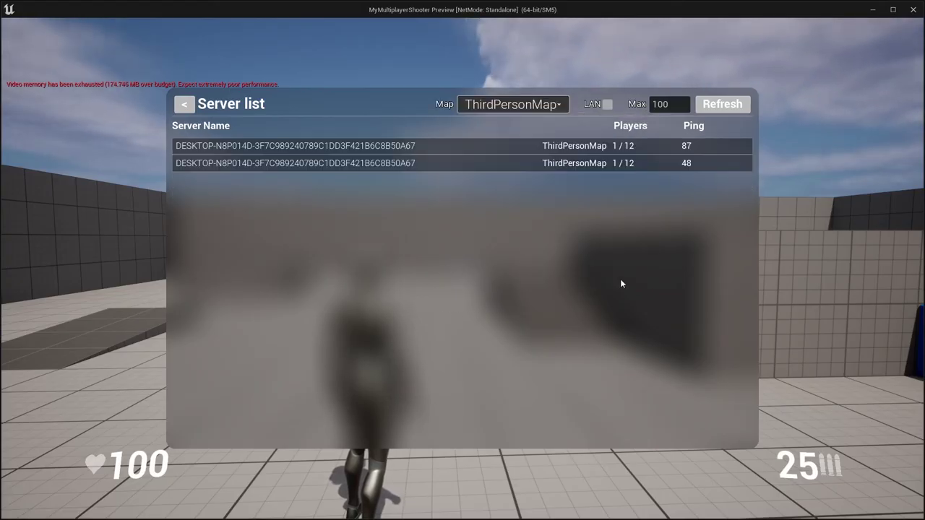
click(557, 109)
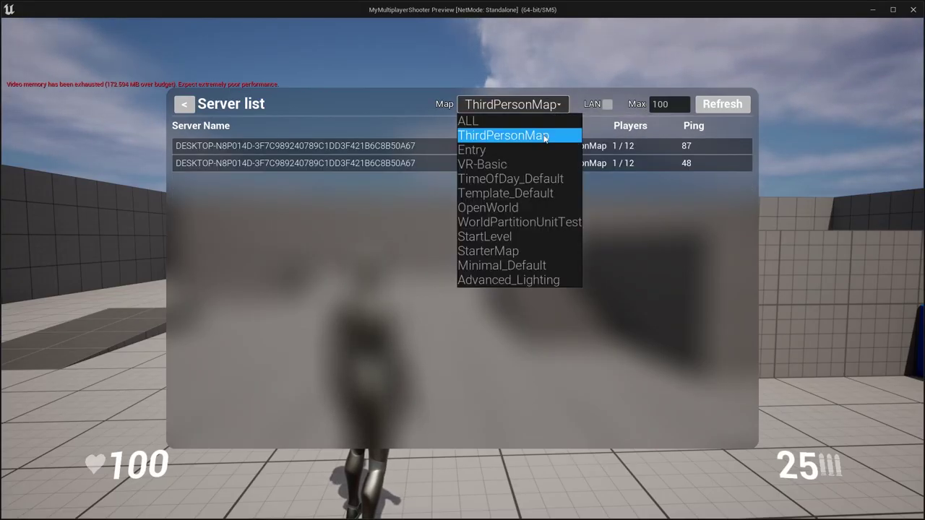
click(535, 164)
click(722, 104)
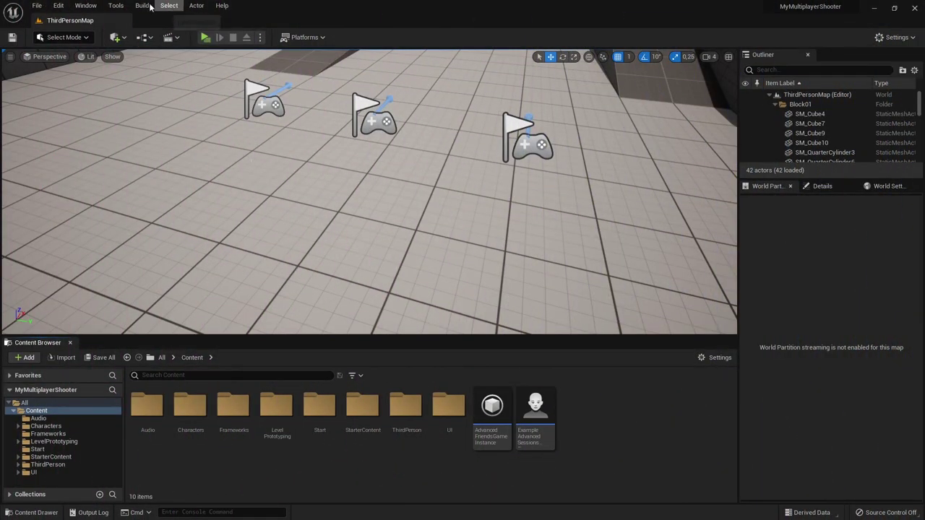
click(114, 6)
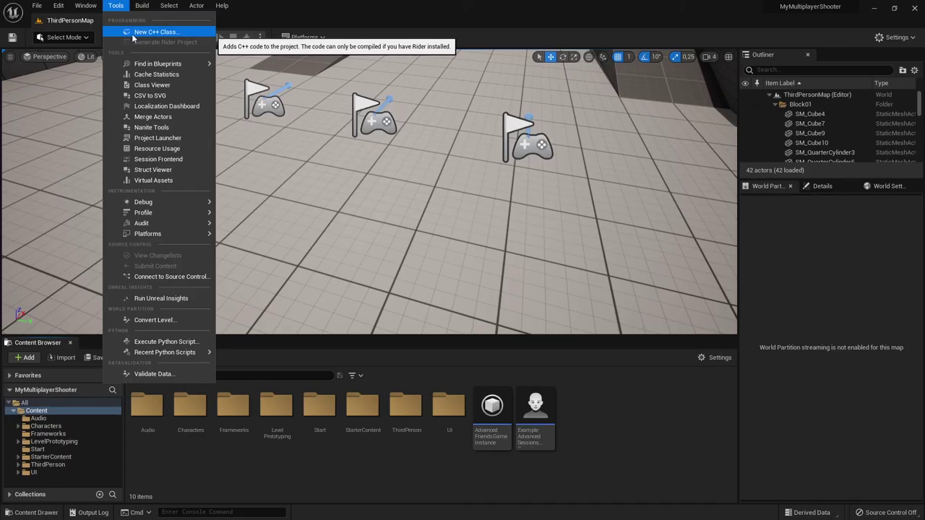
click(133, 34)
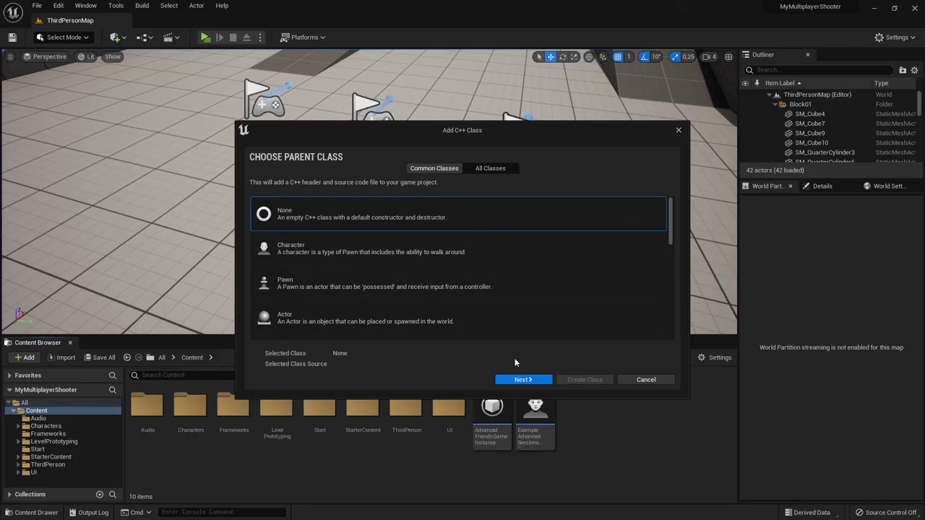
click(520, 381)
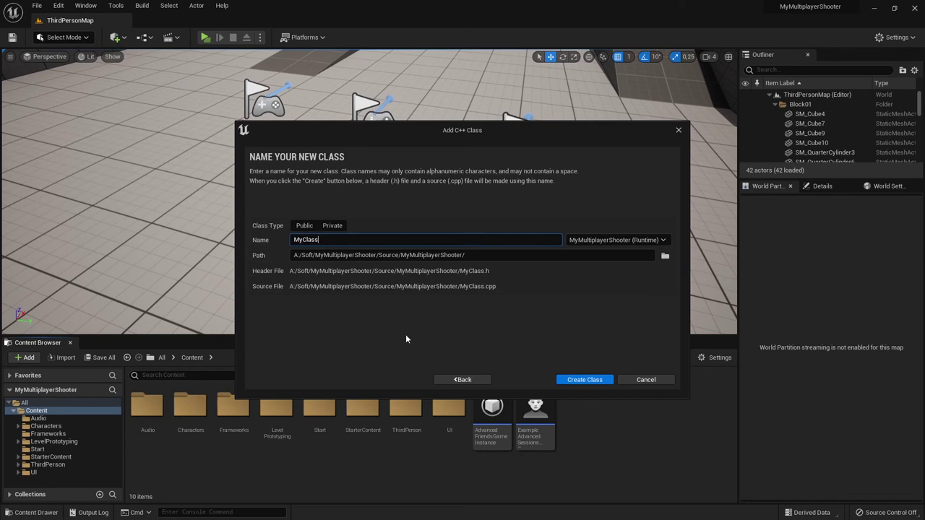
key(Escape)
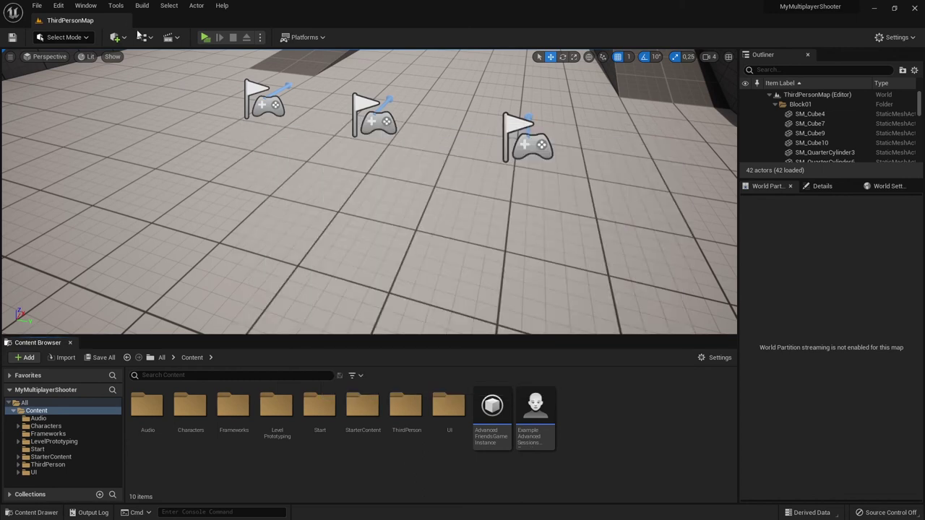
click(115, 7)
In the New C++ Class wizard's All Classes list, search 'session' and choose GameSession as parent.
click(116, 31)
click(488, 167)
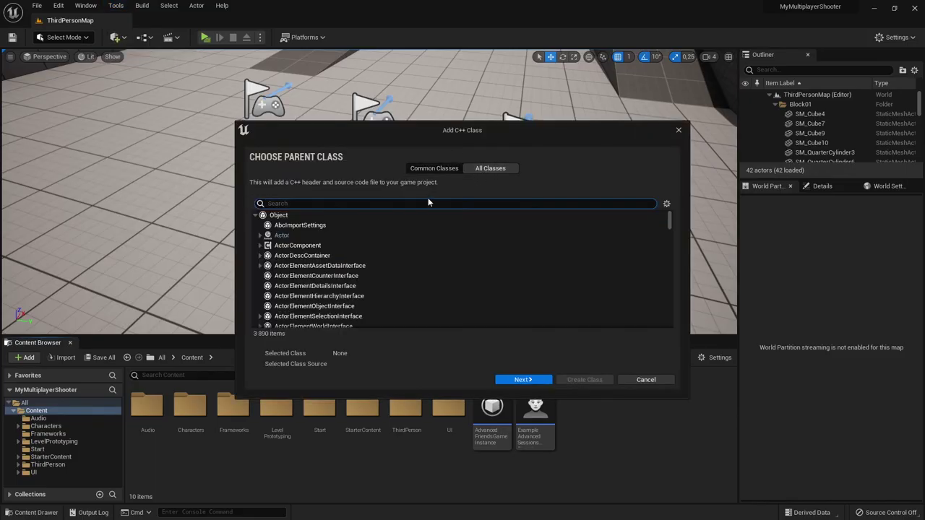
text(advanced)
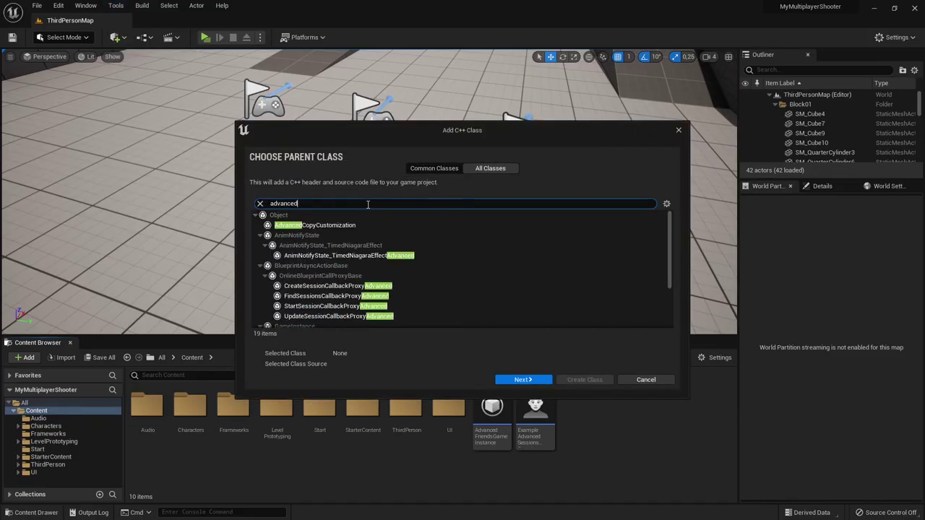
double_click(368, 204)
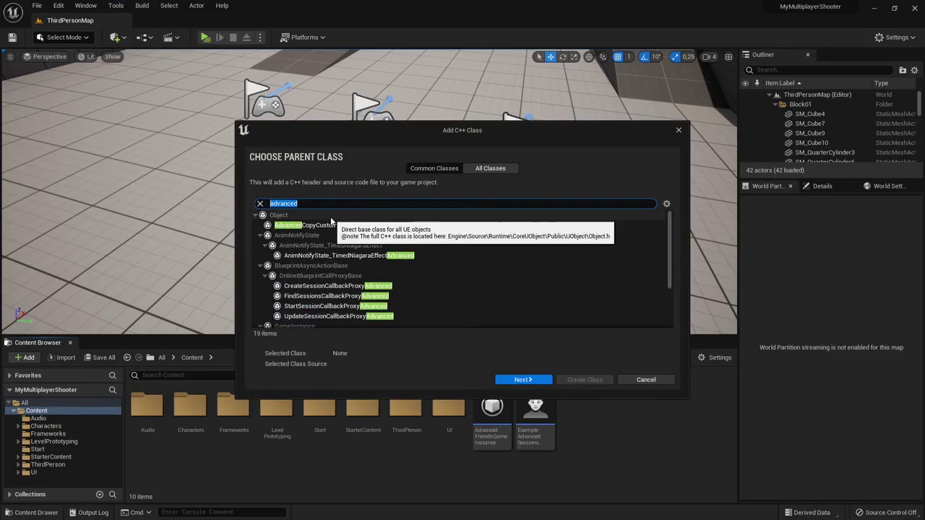
text(session)
scroll(346, 253, down, 3)
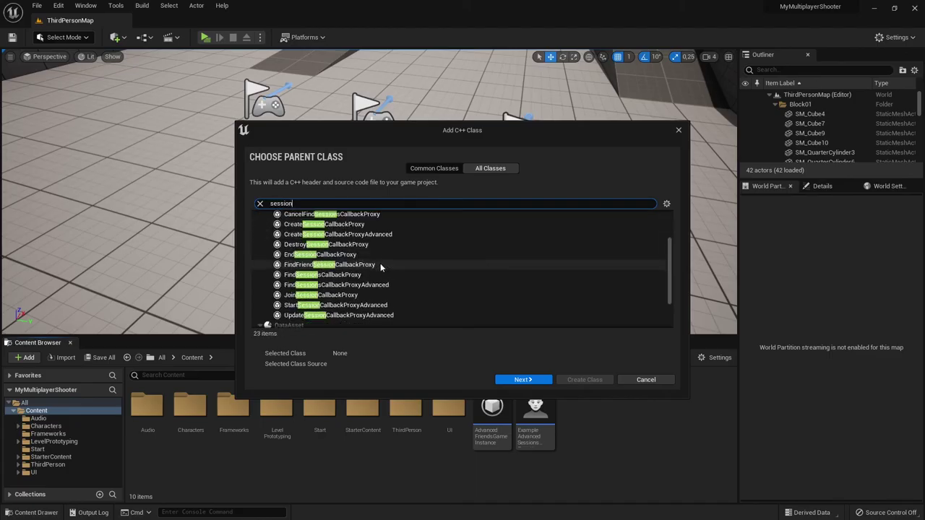
scroll(380, 282, up, 2)
scroll(380, 277, up, 1)
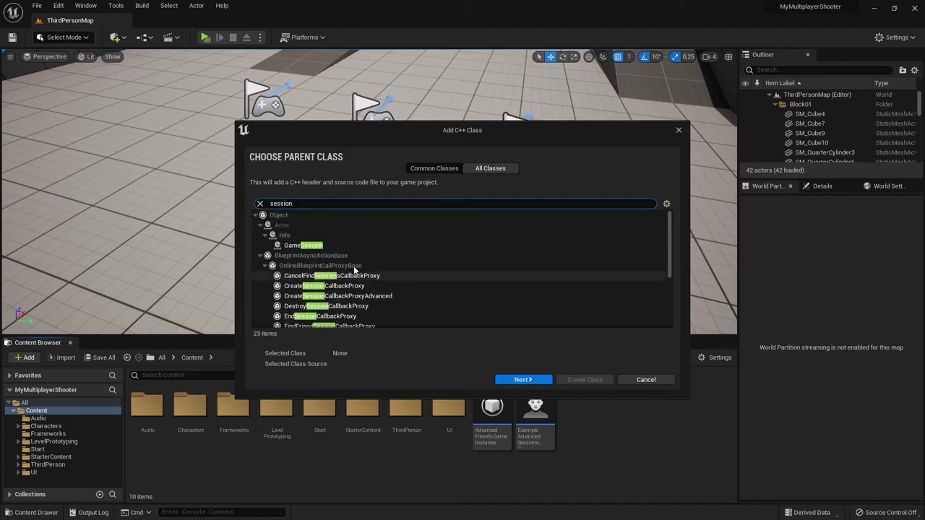
click(312, 245)
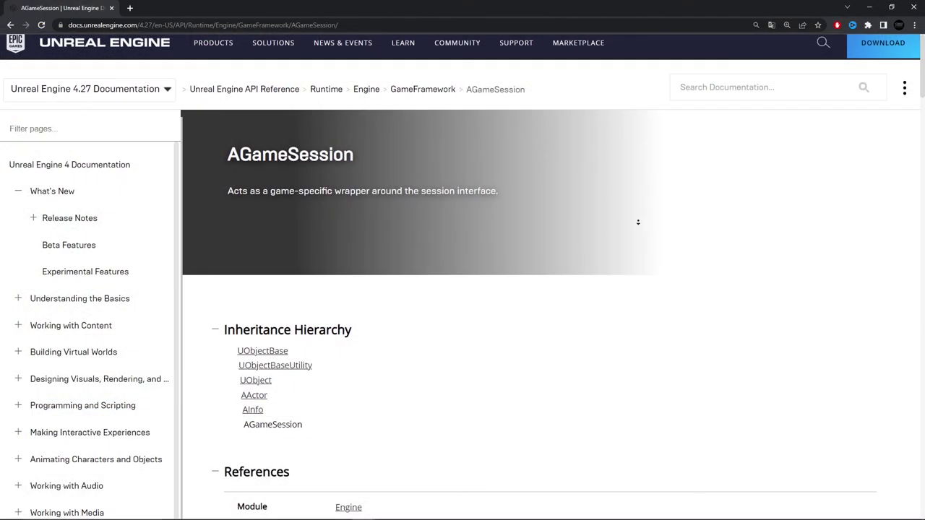
Scroll the AGameSession API page from the inheritance hierarchy down to UpdateSessionJoinability and the footer.
scroll(638, 224, down, 2)
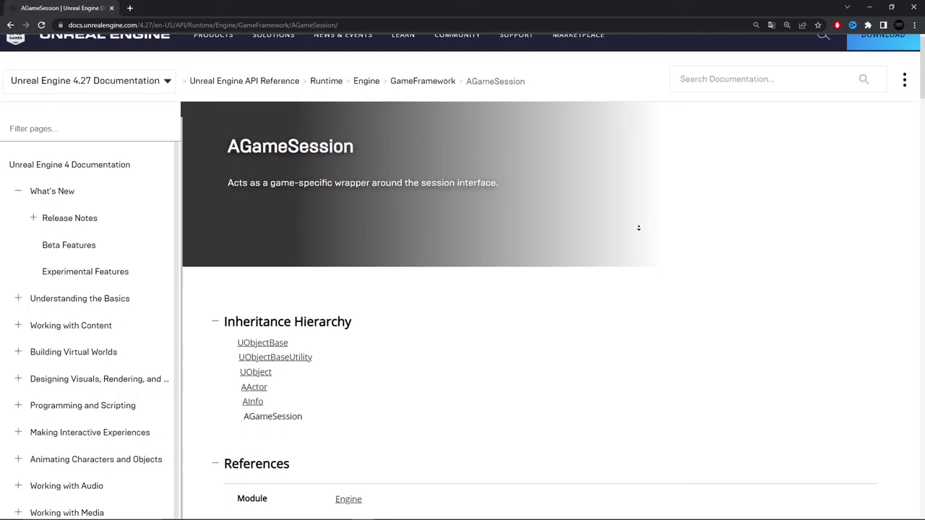
scroll(639, 233, down, 1)
scroll(639, 233, down, 1)
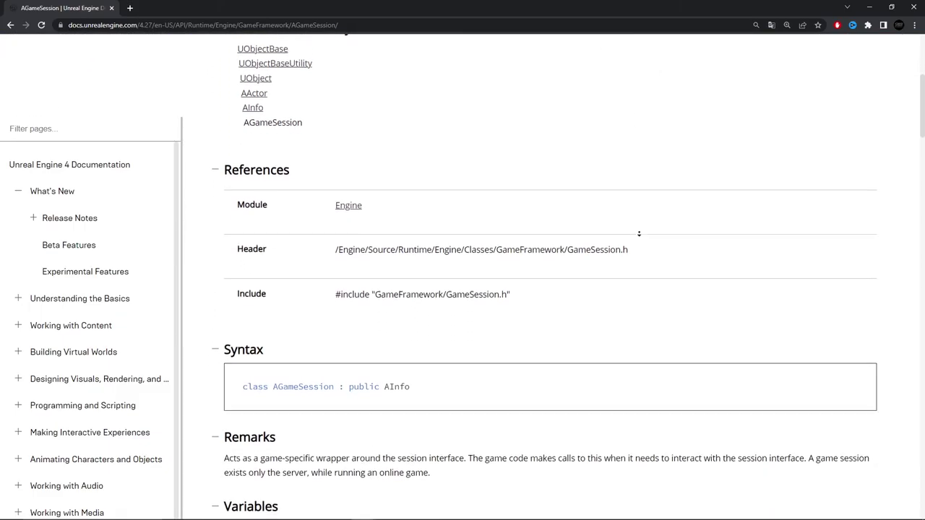
scroll(639, 233, down, 1)
scroll(638, 234, down, 1)
scroll(638, 233, down, 1)
scroll(639, 233, down, 1)
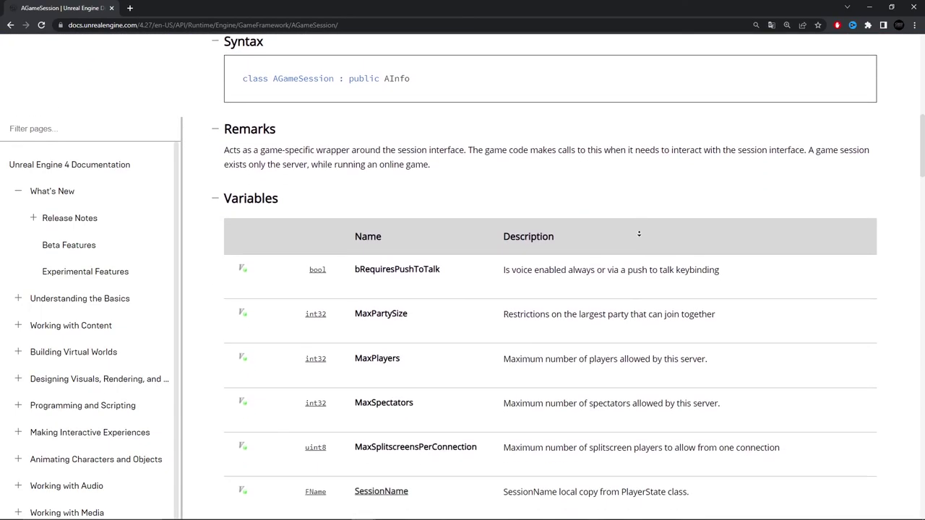
scroll(638, 233, down, 1)
scroll(638, 233, down, 1)
scroll(637, 233, down, 1)
scroll(637, 233, down, 1)
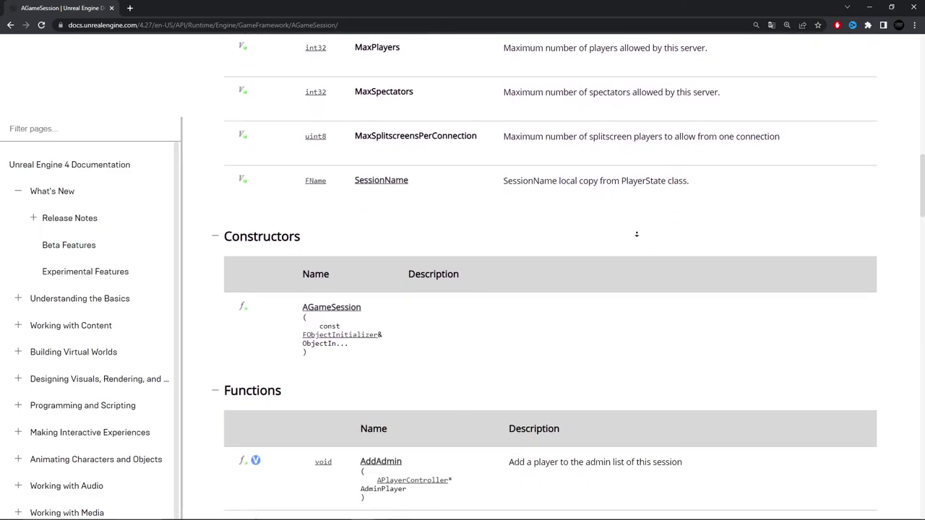
scroll(636, 234, down, 1)
scroll(636, 234, down, 1)
scroll(636, 234, down, 1)
scroll(636, 234, down, 1)
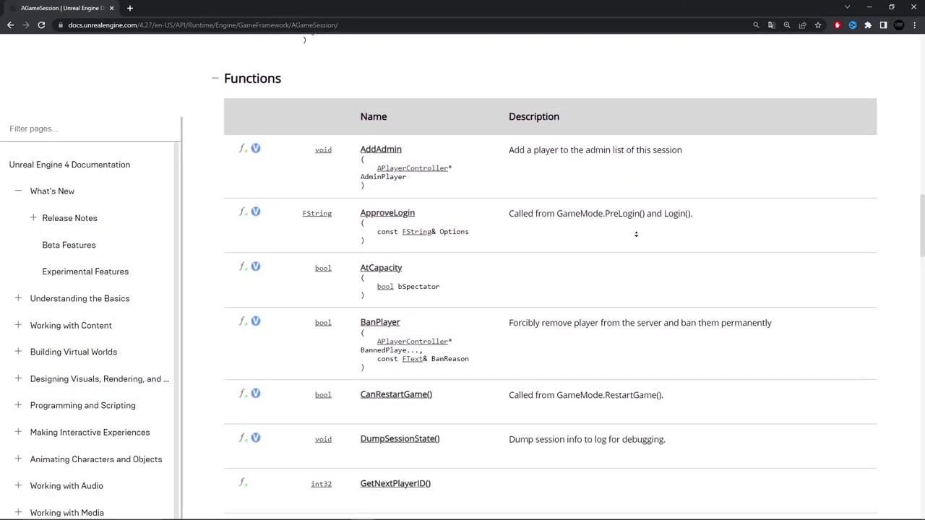
scroll(636, 234, down, 1)
scroll(635, 235, down, 1)
scroll(634, 234, down, 1)
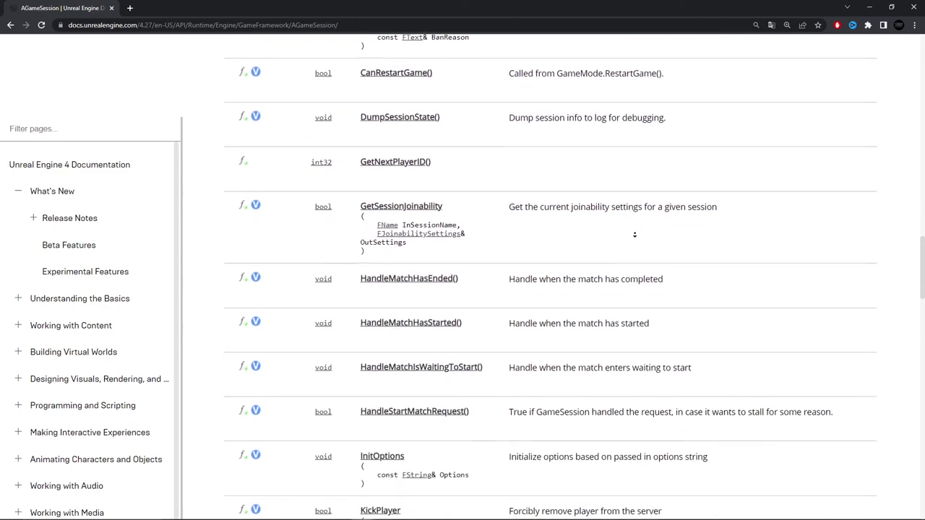
scroll(635, 234, down, 1)
scroll(634, 234, down, 1)
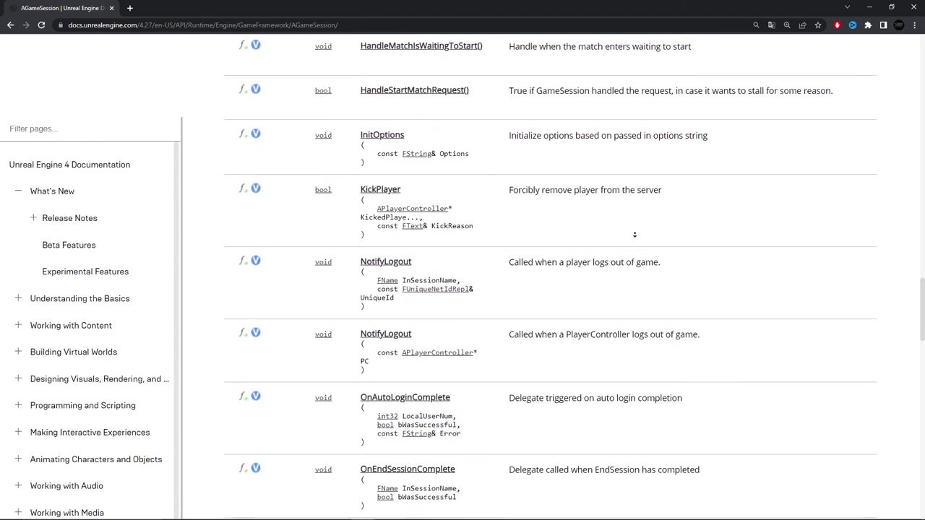
scroll(634, 235, down, 1)
scroll(635, 236, down, 1)
scroll(635, 237, down, 1)
scroll(634, 236, down, 1)
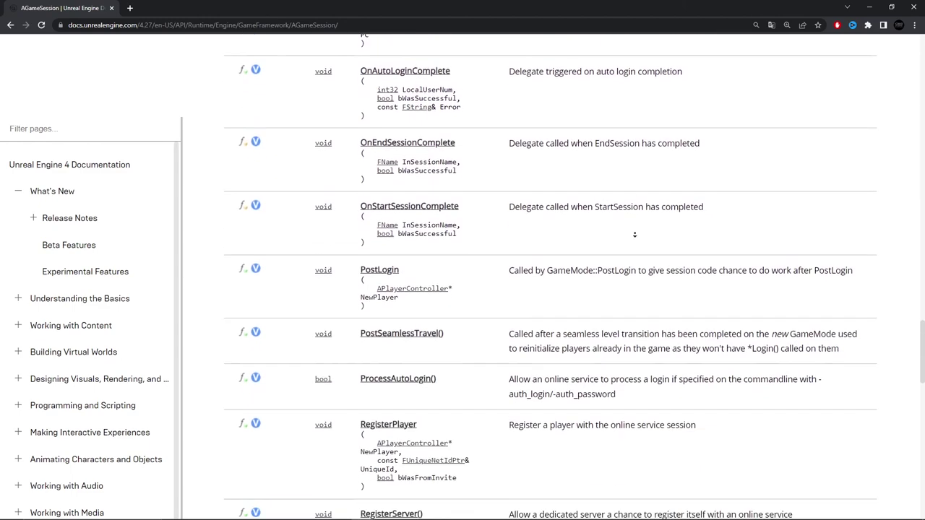
scroll(635, 235, down, 1)
scroll(635, 235, down, 1)
scroll(634, 234, down, 1)
scroll(634, 234, down, 1)
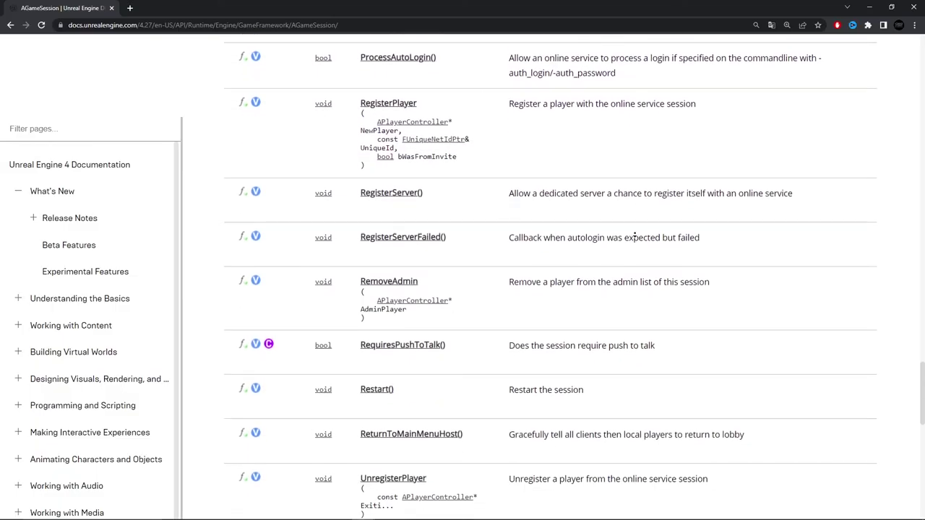
scroll(634, 234, down, 1)
scroll(635, 234, down, 1)
scroll(635, 234, down, 1)
scroll(635, 234, down, 1)
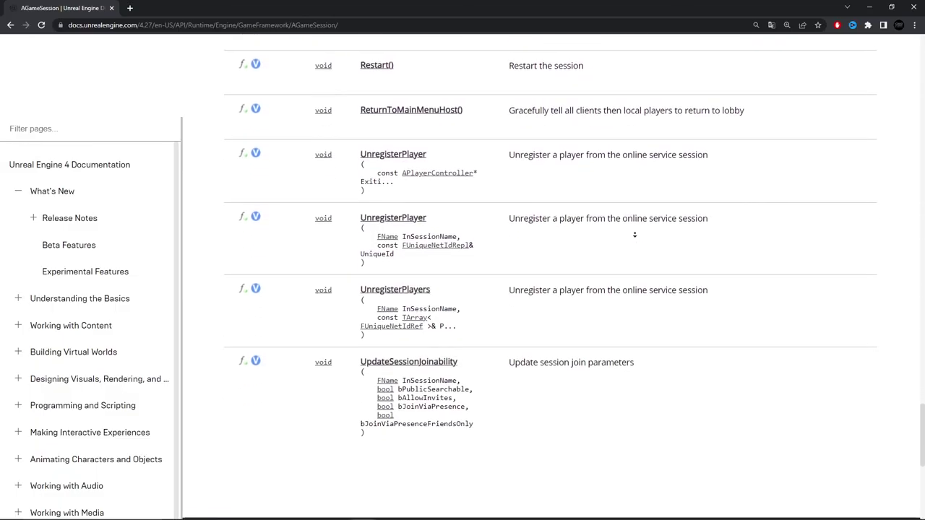
scroll(634, 234, down, 1)
scroll(634, 234, down, 1)
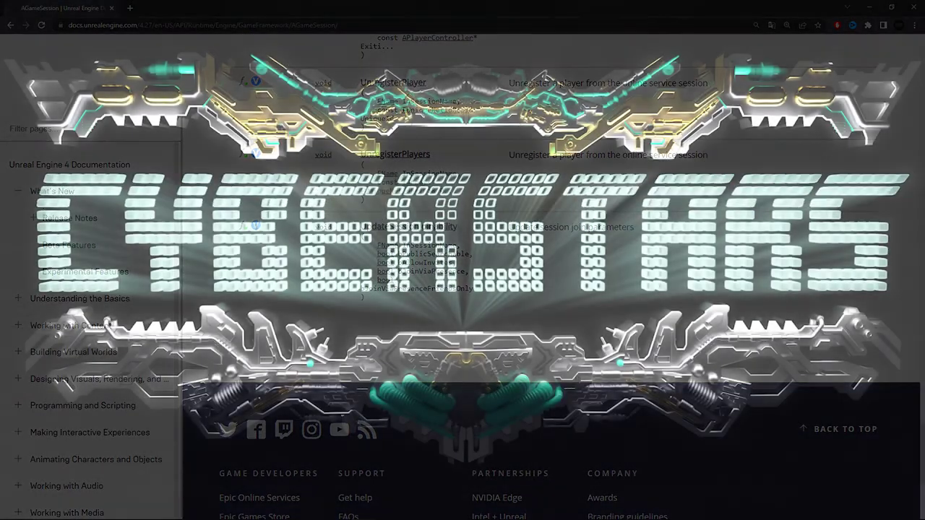